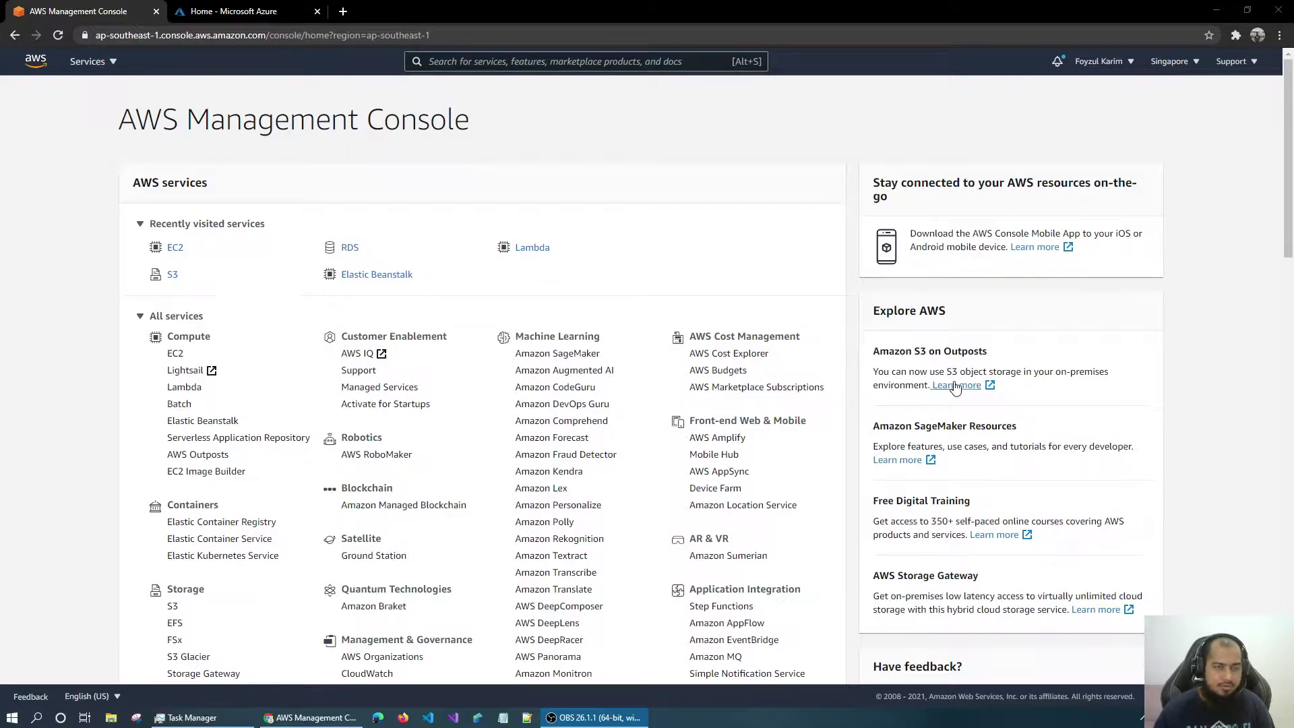
Step: Open the EC2 service and start launching a new instance
left_click(71, 333)
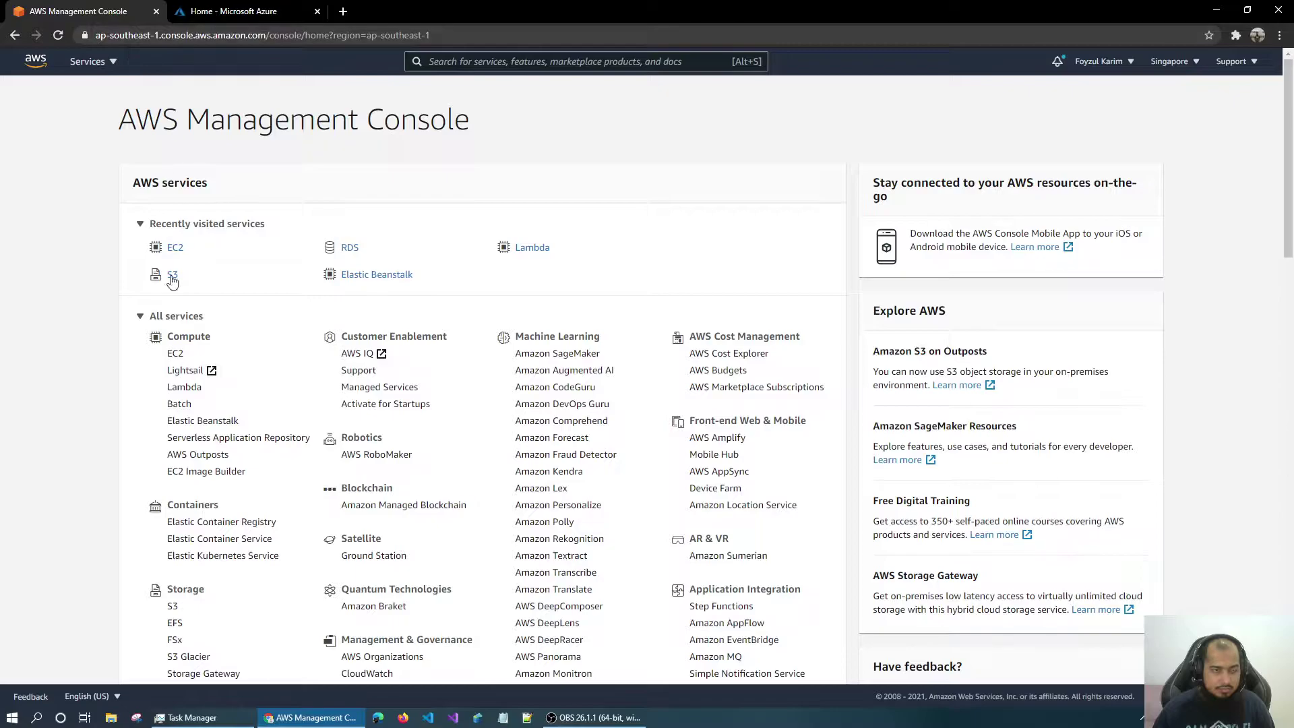
left_click(175, 248)
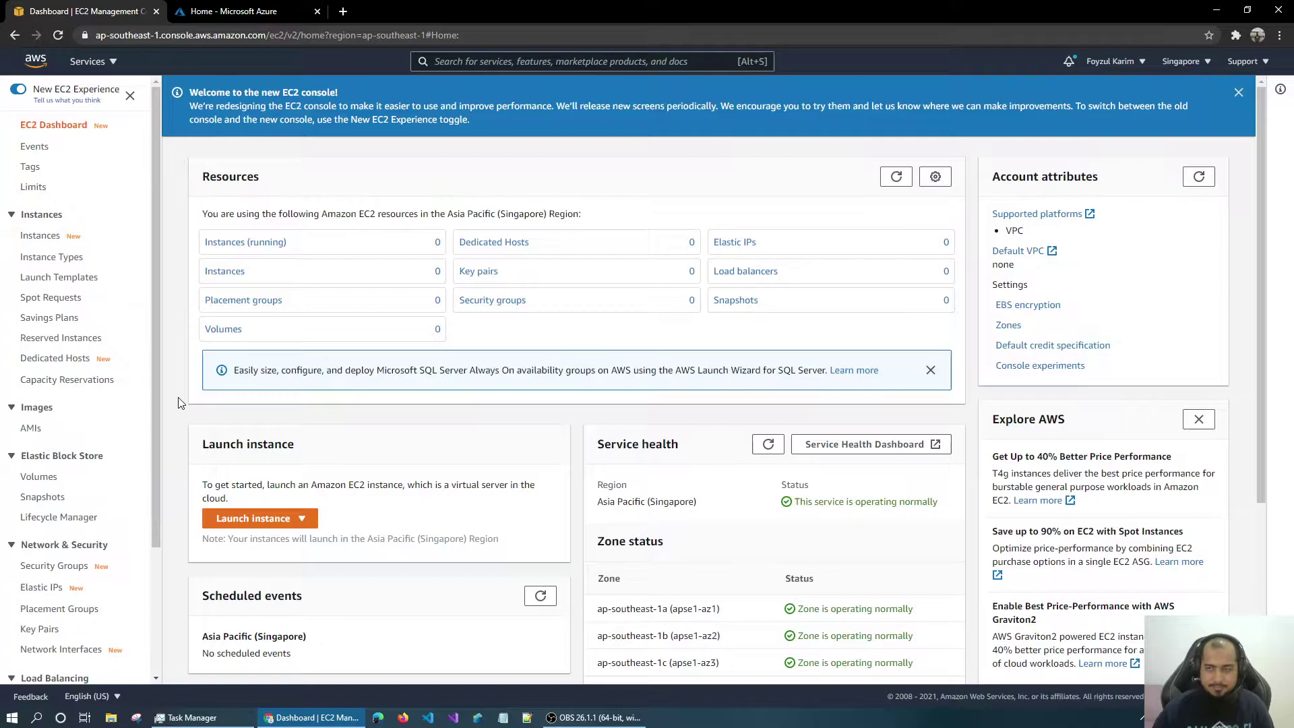
scroll(179, 402, "down", 2)
left_click(307, 389)
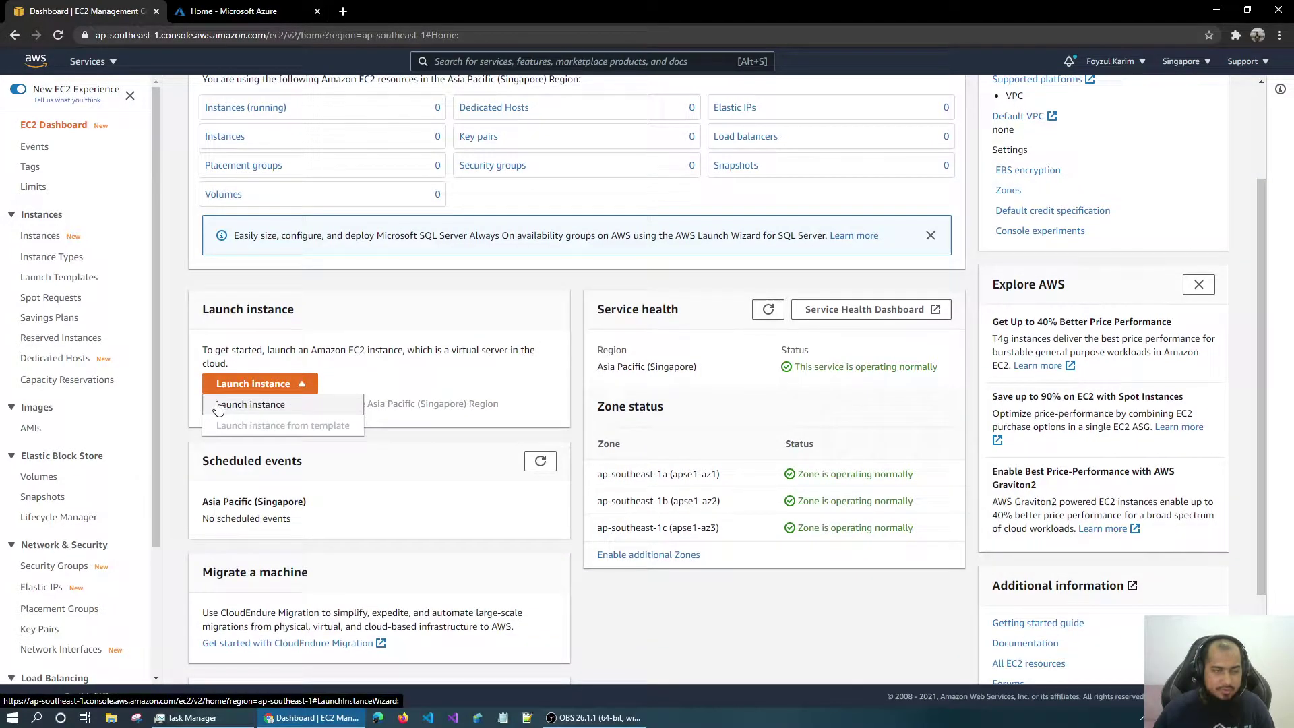
left_click(169, 398)
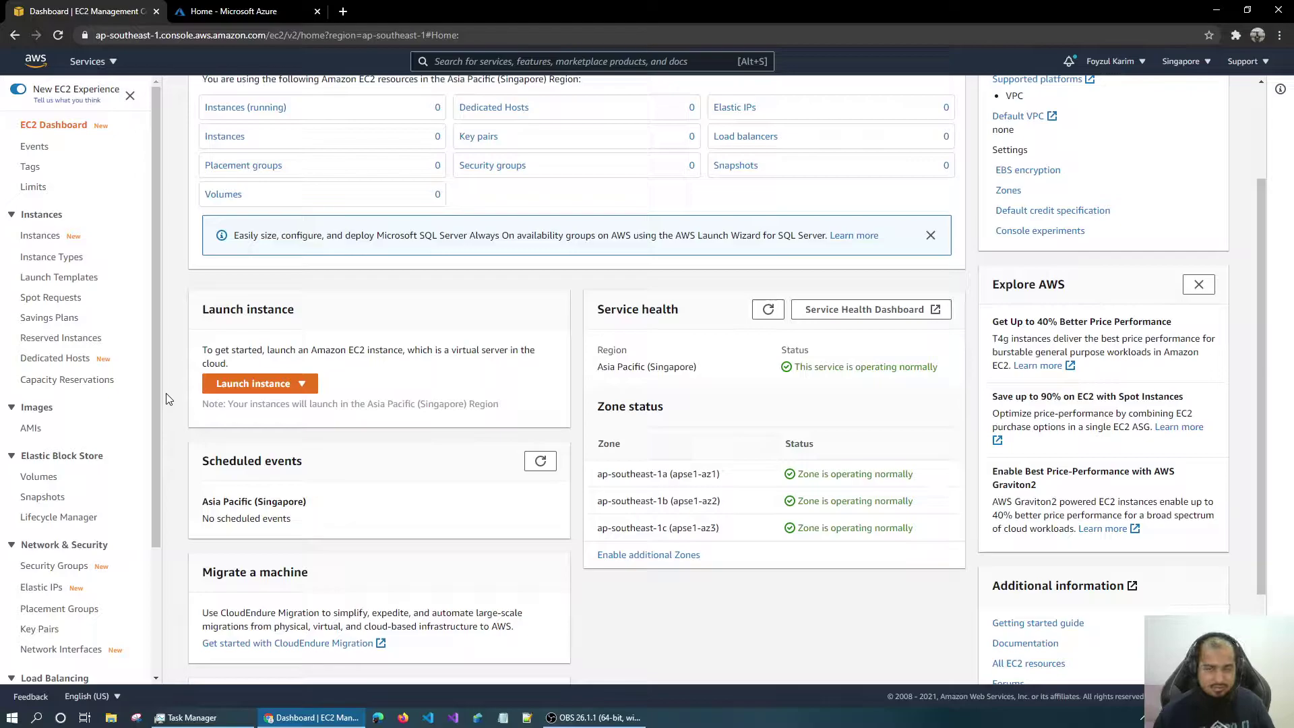
left_click(251, 384)
left_click(253, 404)
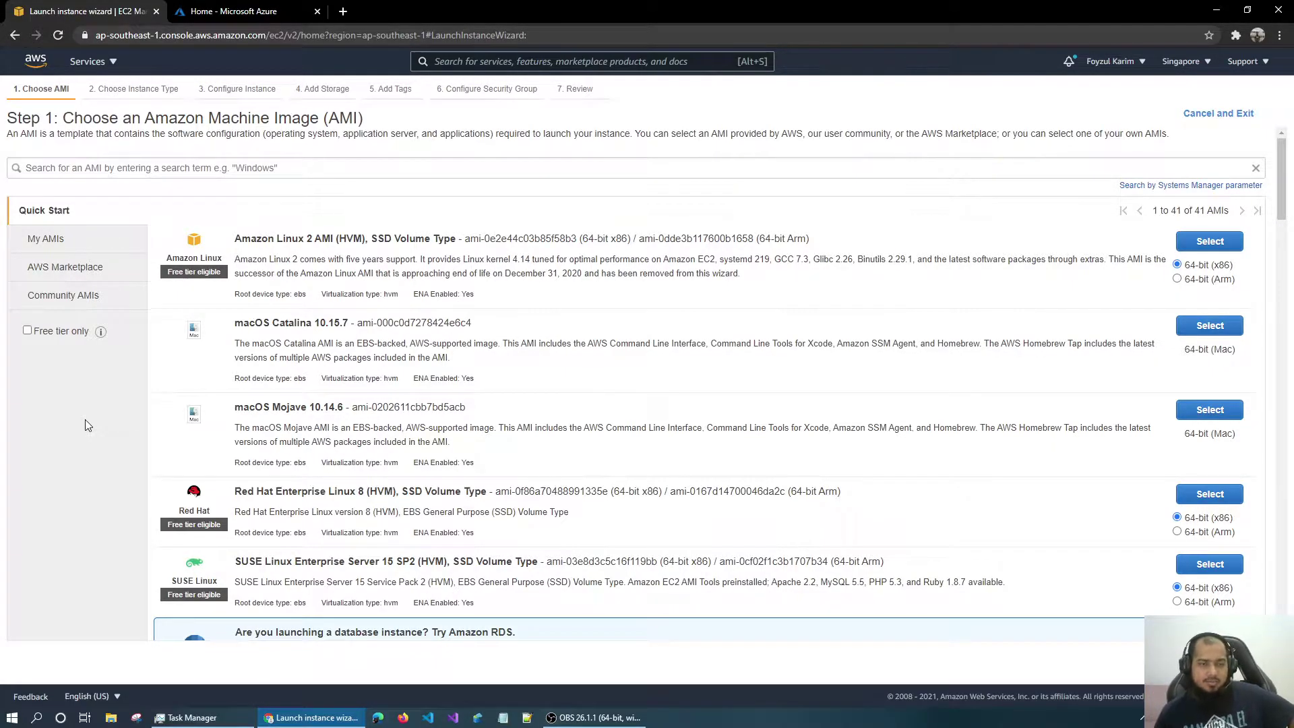
Step: Search the machine images for ubuntu and select the 64-bit (x86) Ubuntu Server 20.04 LTS (HVM), SSD Volume Type image
scroll(429, 409, "down", 2)
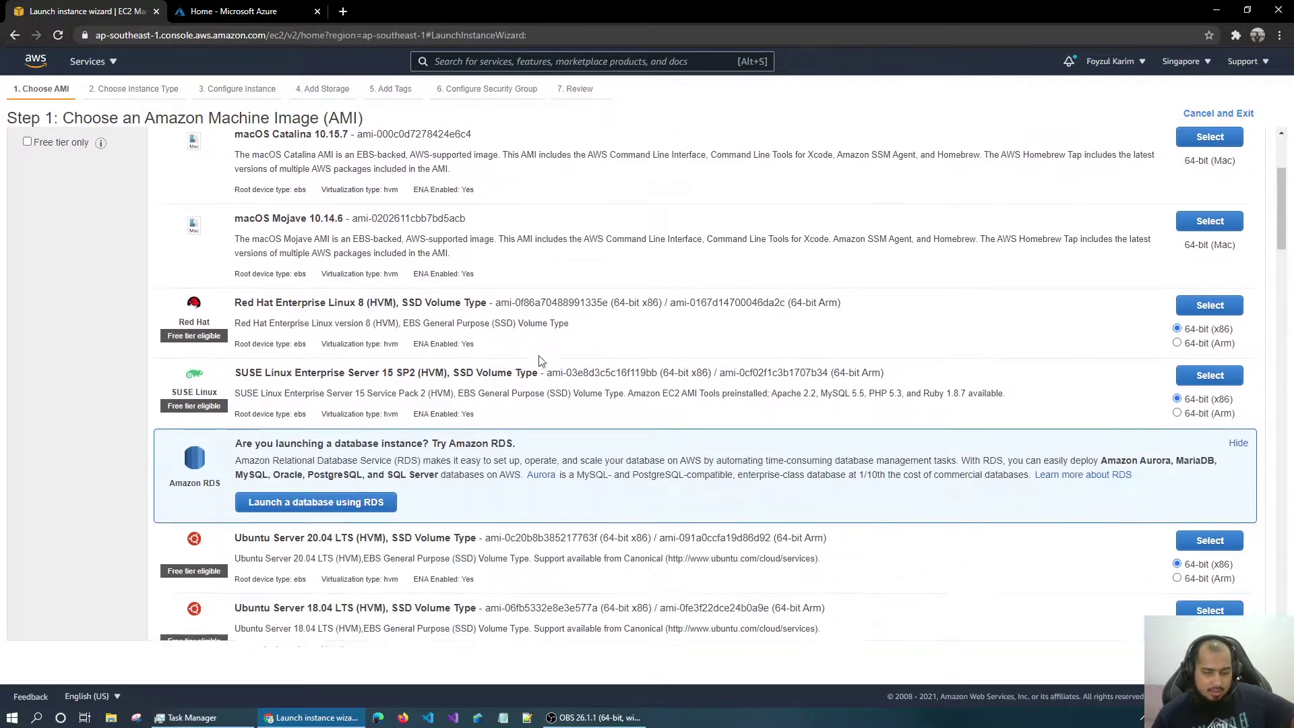
scroll(431, 410, "up", 2)
left_click(211, 168)
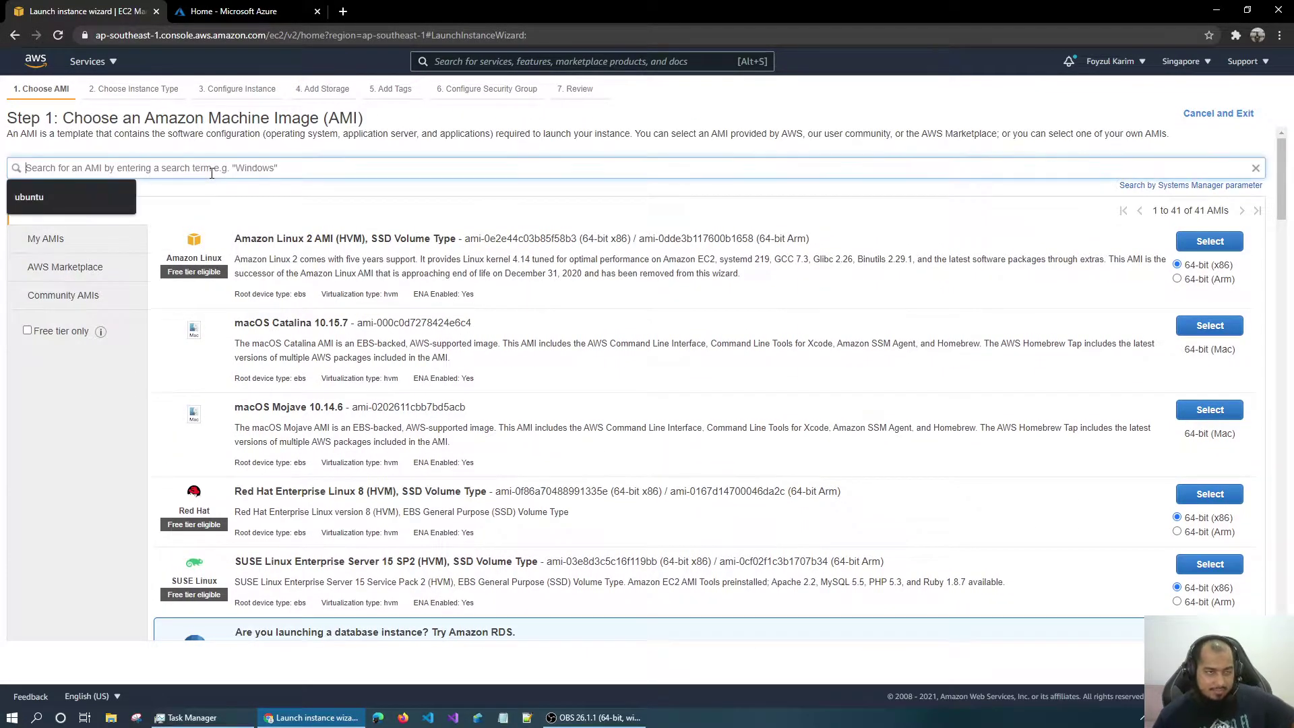
left_click(128, 197)
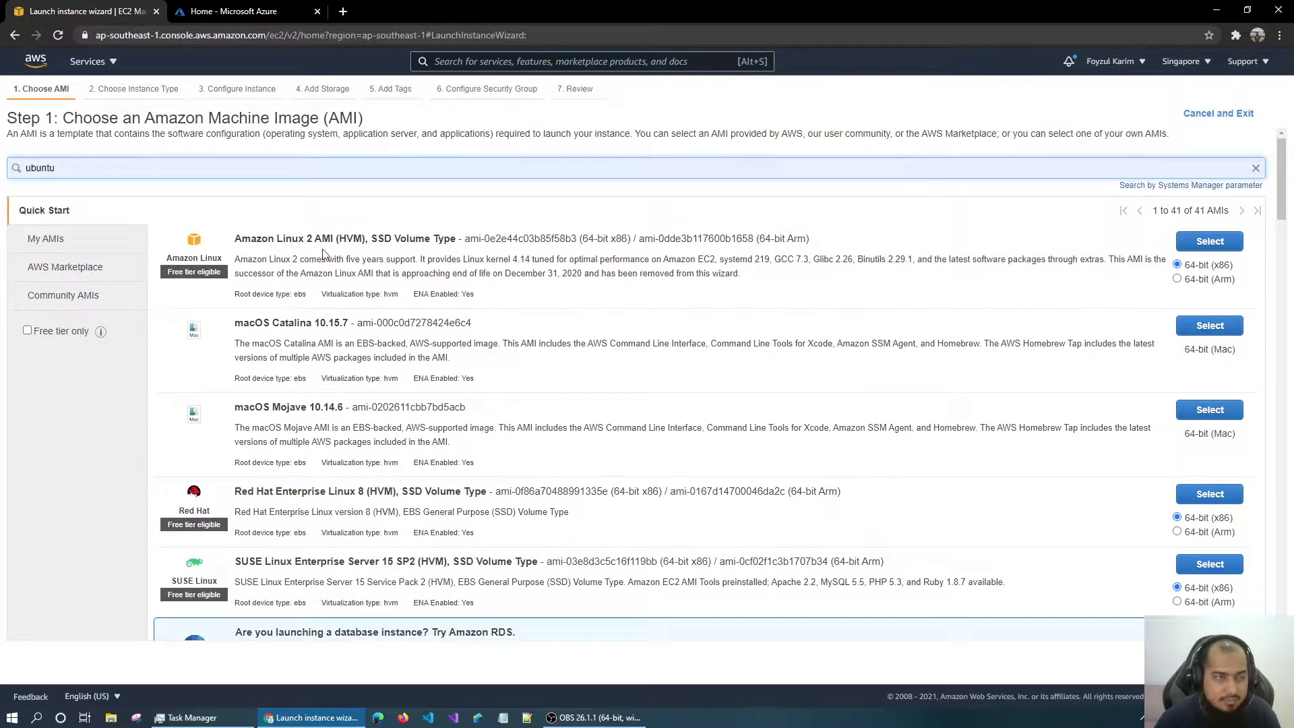
key("Return")
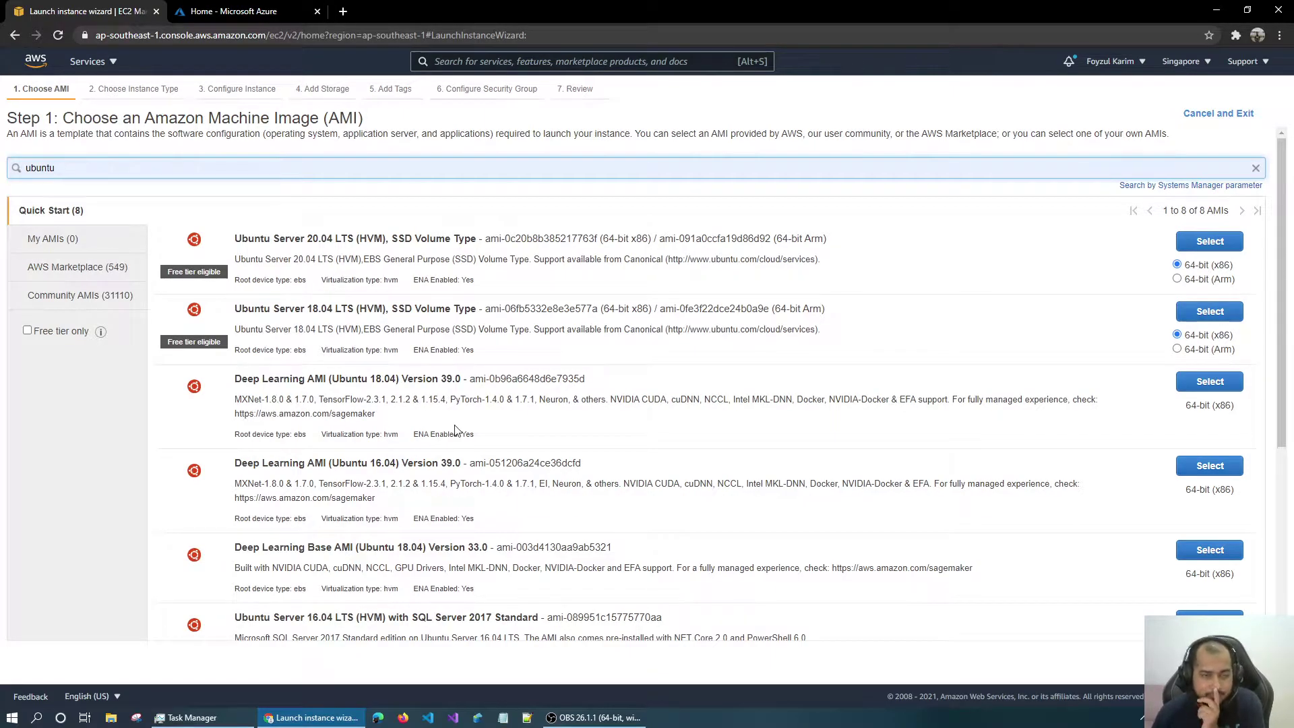
left_click(319, 243)
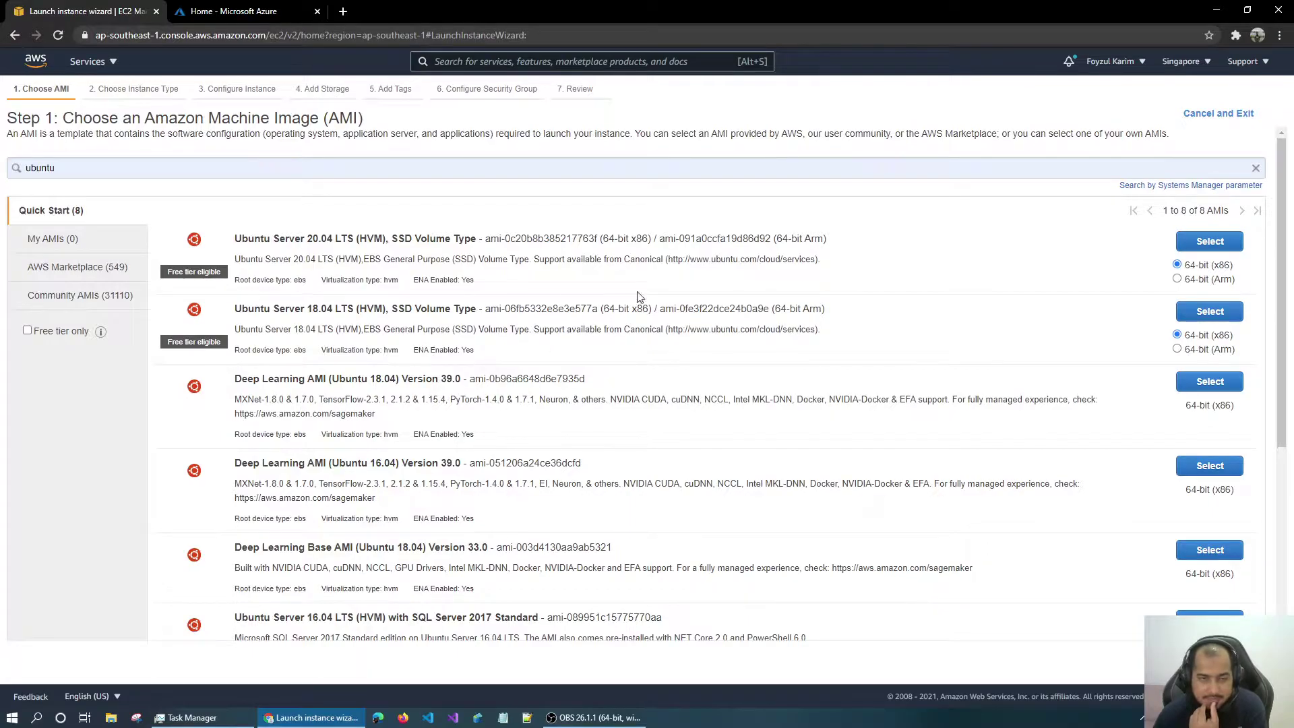
left_click(1191, 244)
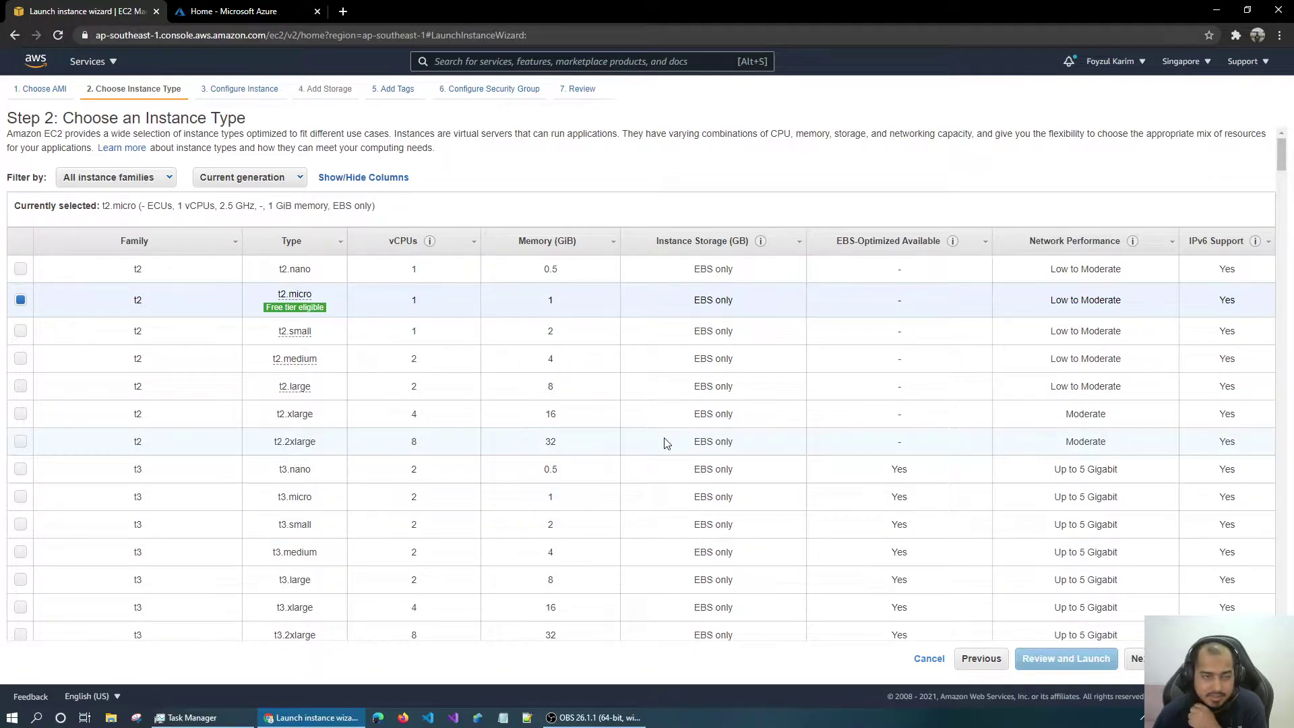
Step: Examine the available instance families and types, including the free-tier note for t2.micro
scroll(565, 500, "down", 1)
scroll(564, 501, "up", 1)
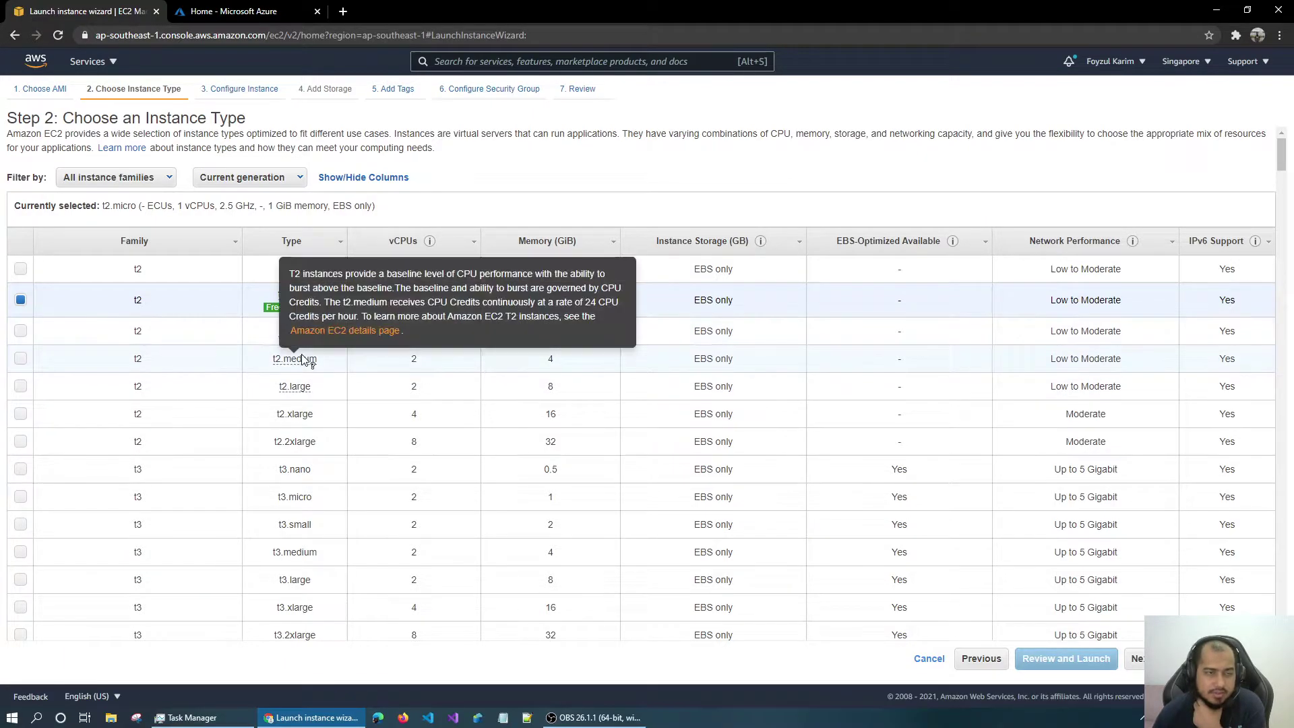
mouse_move(286, 323)
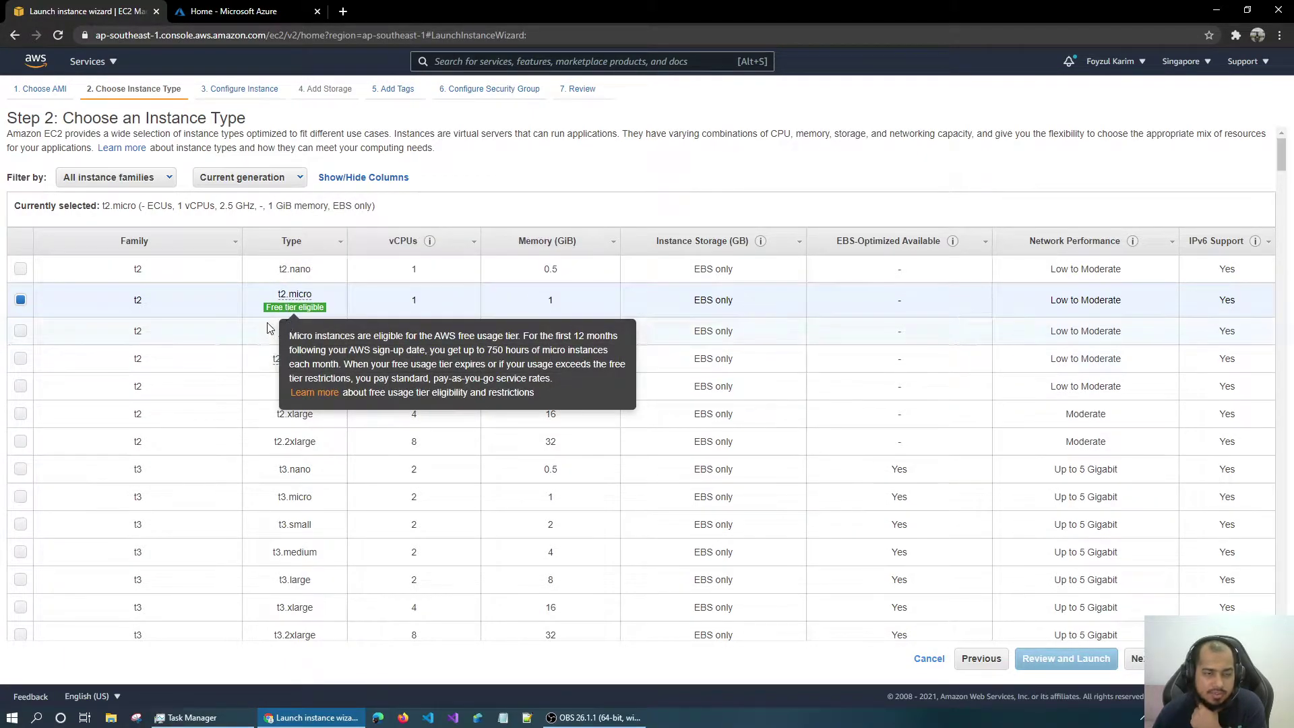
mouse_move(294, 386)
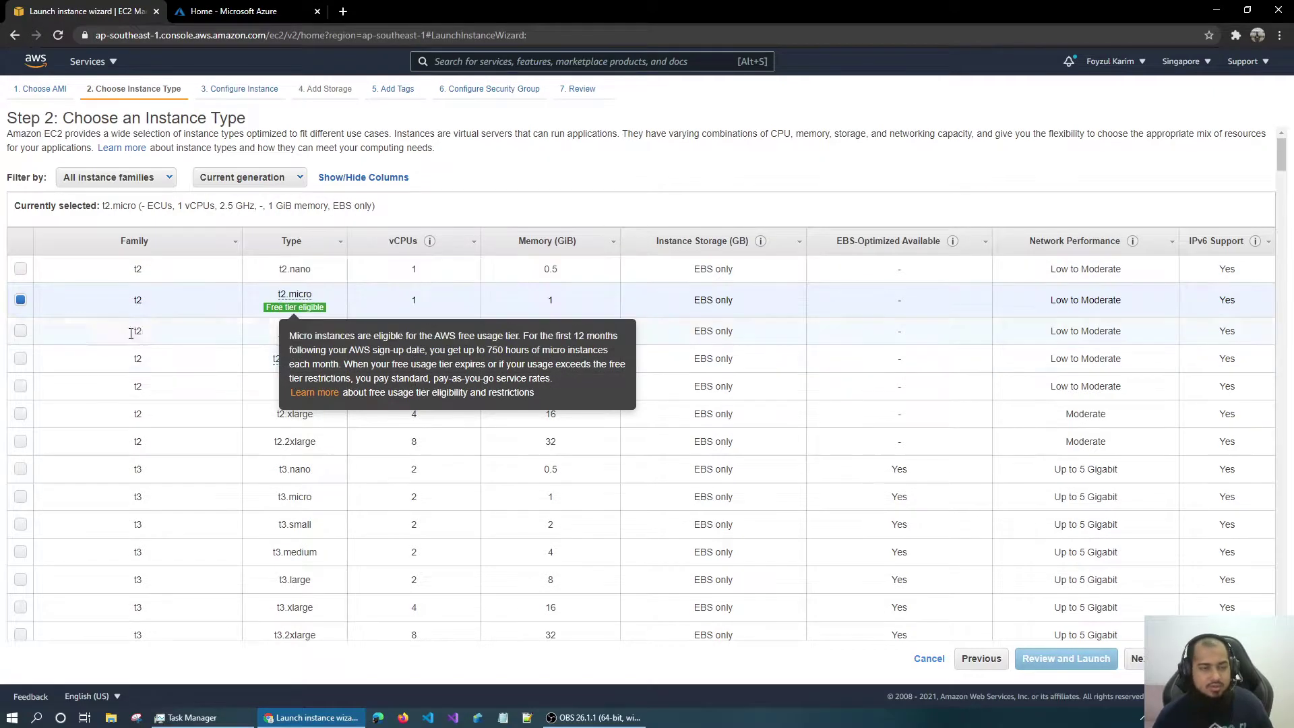
scroll(114, 510, "down", 3)
scroll(118, 505, "down", 1)
scroll(141, 431, "down", 4)
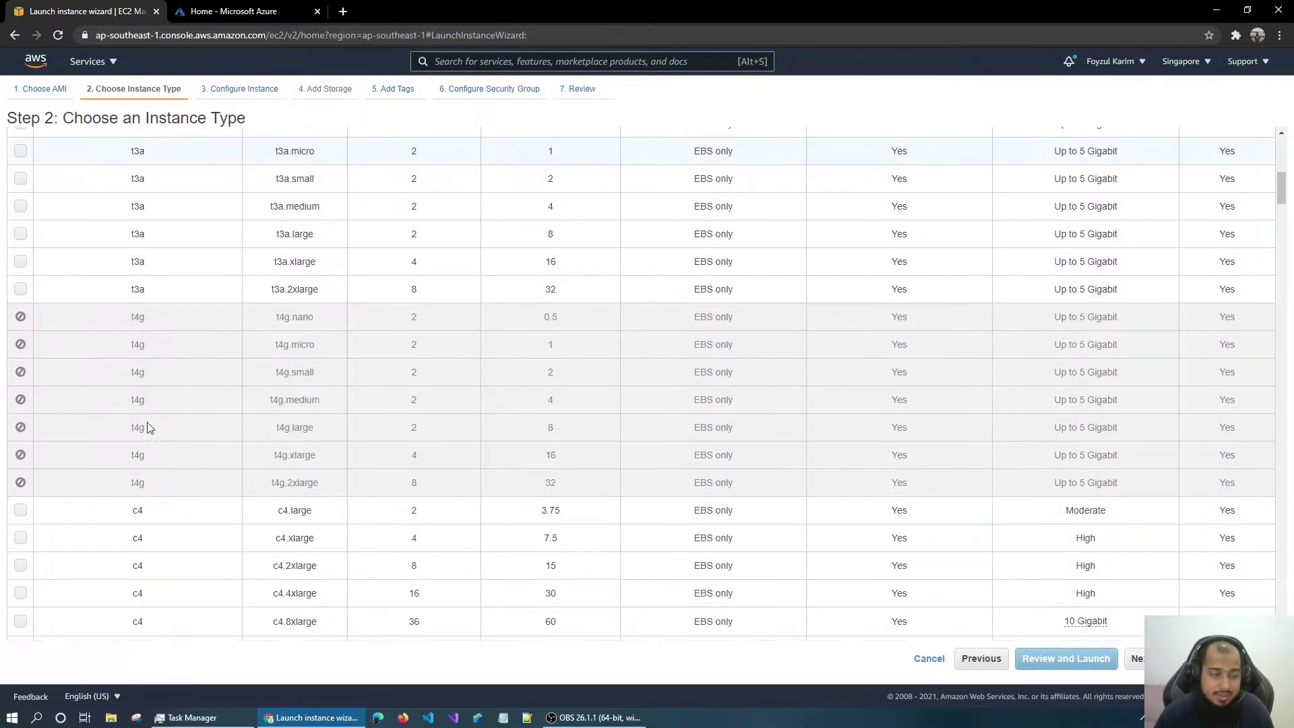
scroll(140, 443, "down", 10)
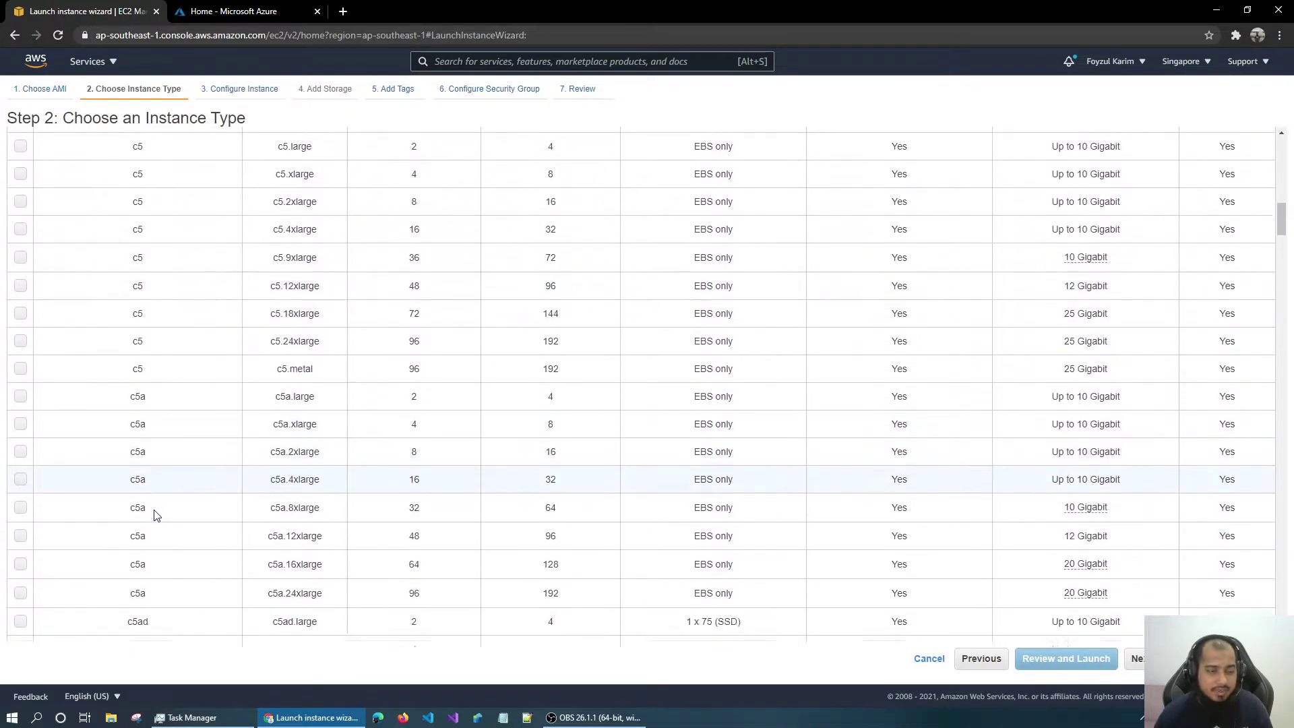
scroll(168, 522, "down", 2)
scroll(189, 520, "up", 12)
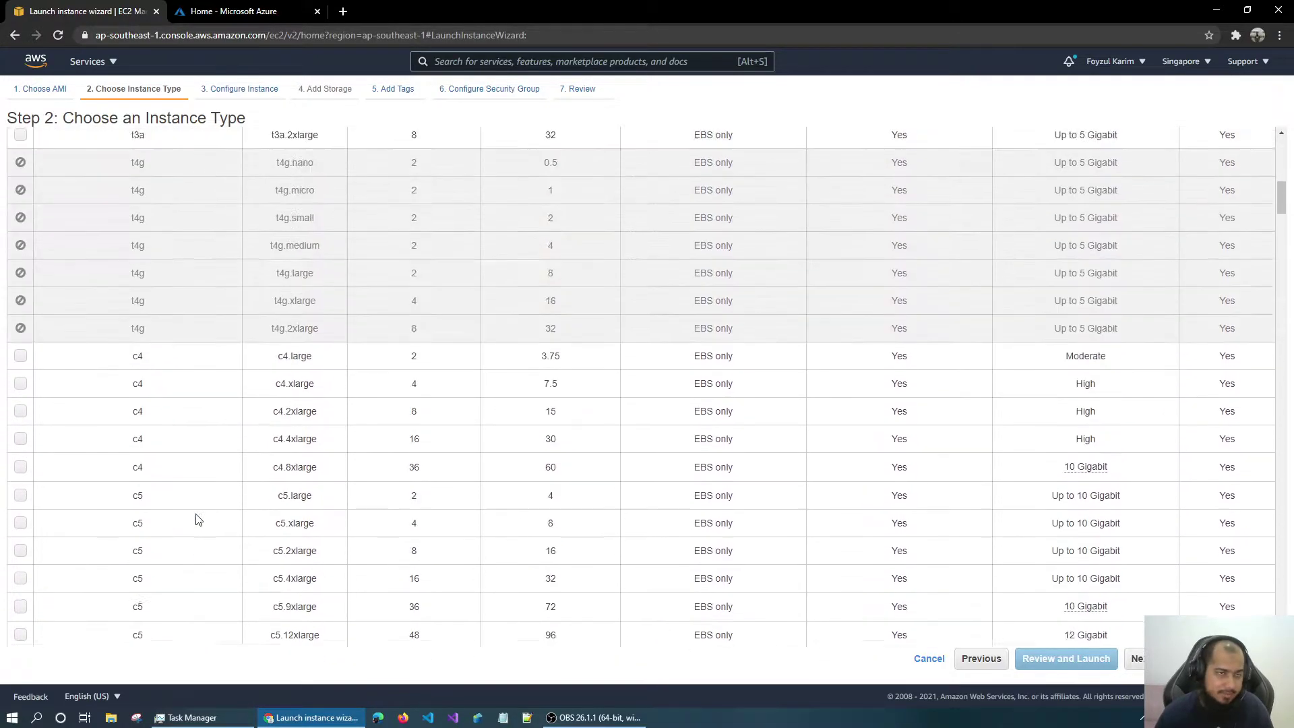
scroll(197, 519, "up", 4)
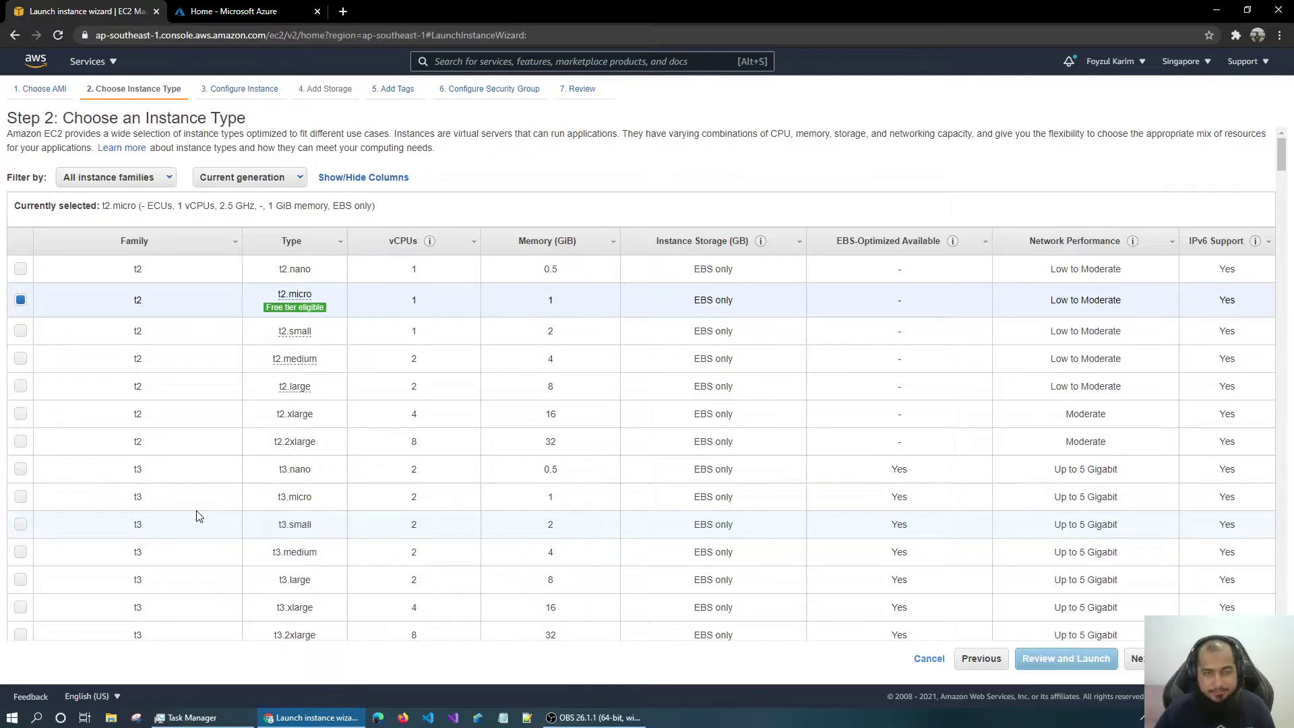
Step: Review the storage, network performance and IPv6 columns for t2.micro, and continue to the instance details with that type
mouse_move(310, 297)
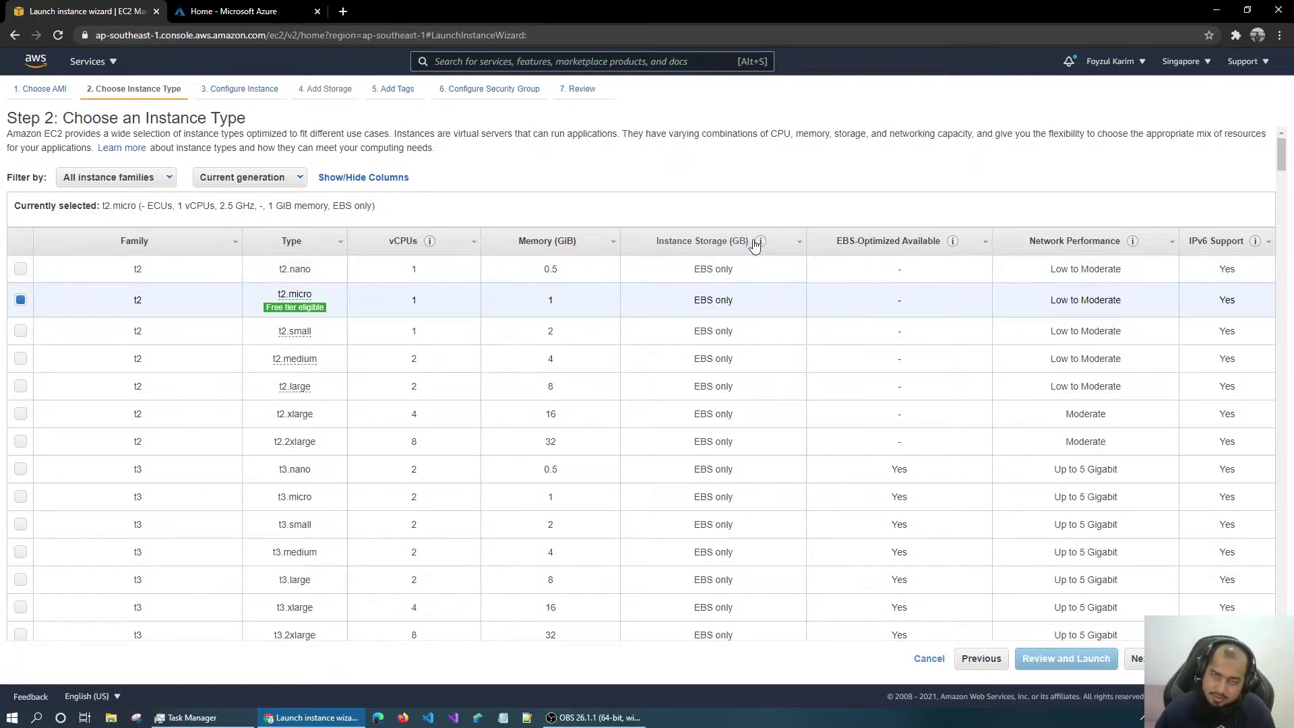
mouse_move(759, 243)
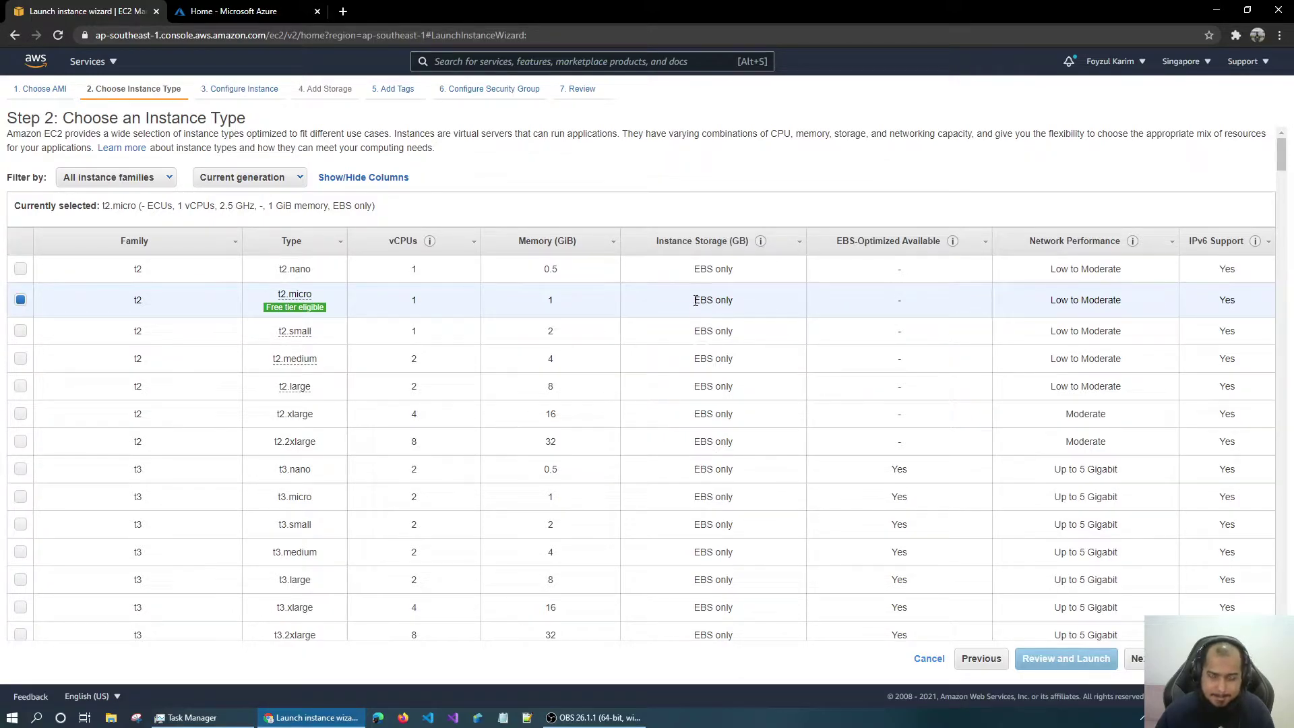
mouse_move(958, 244)
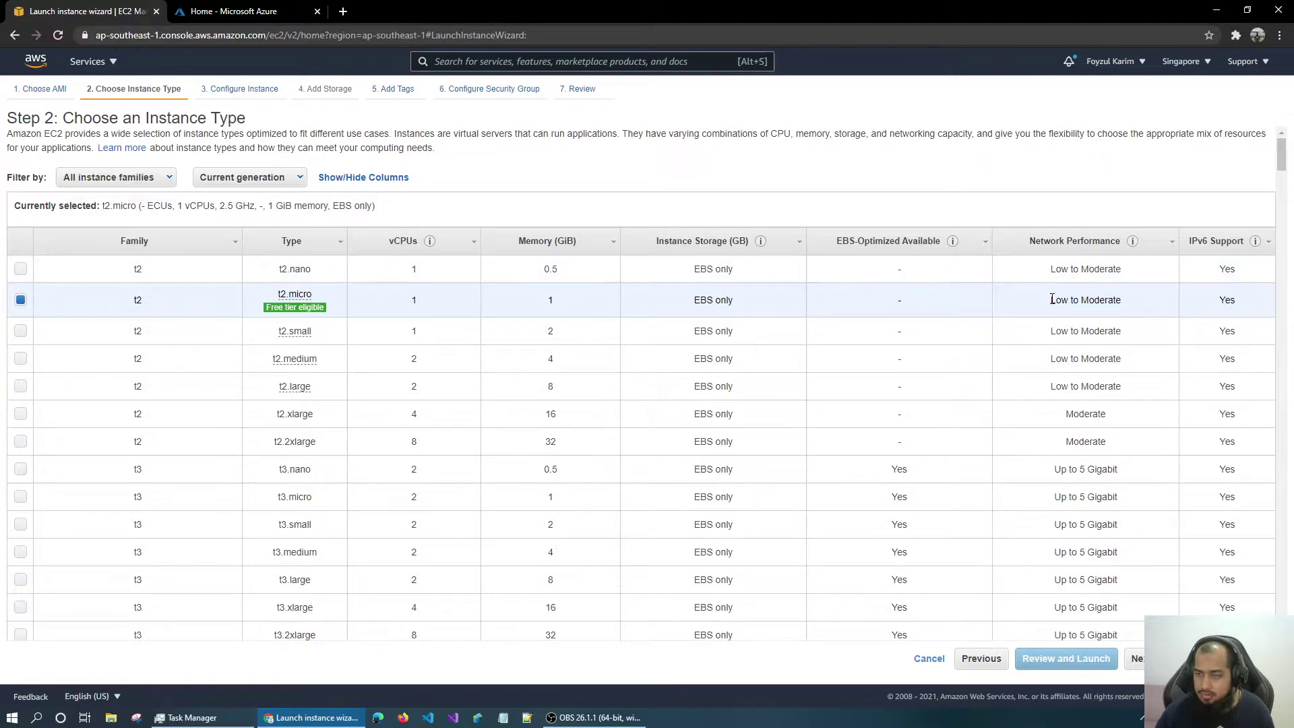
left_click_drag(1051, 301, 1130, 305)
left_click(1157, 304)
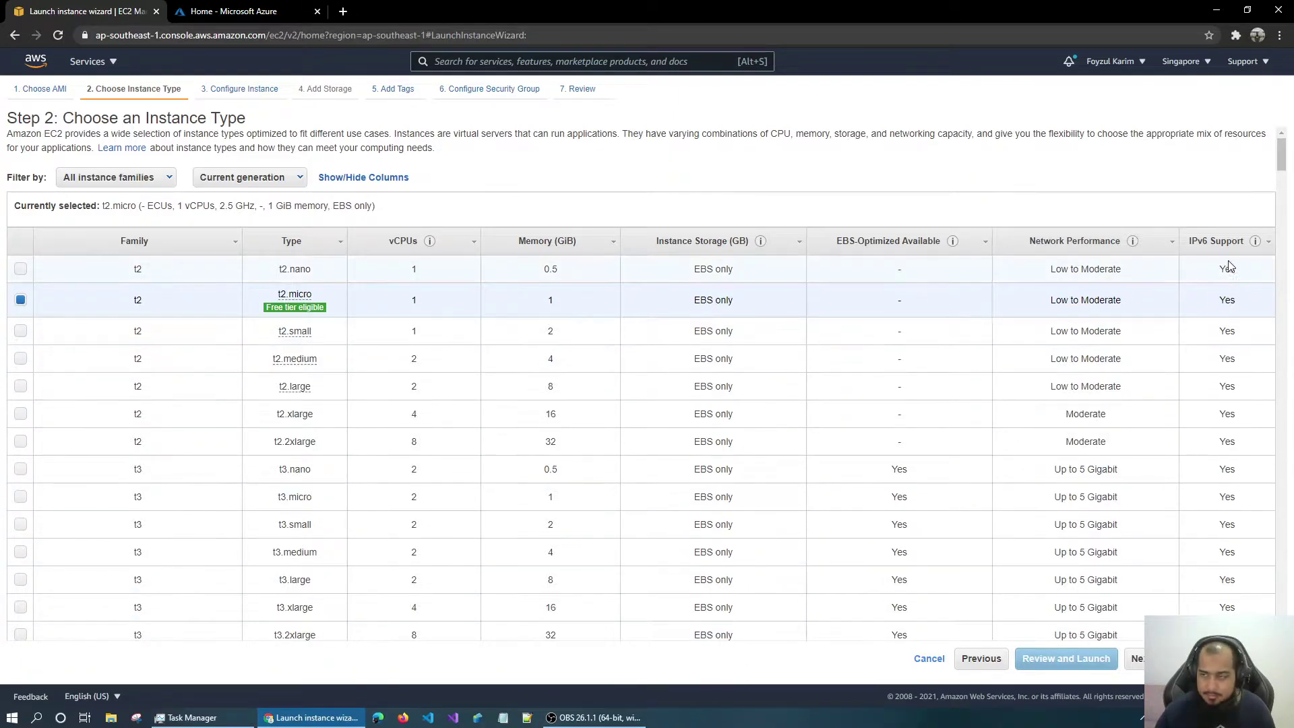
triple_click(1274, 211)
left_click(1250, 221)
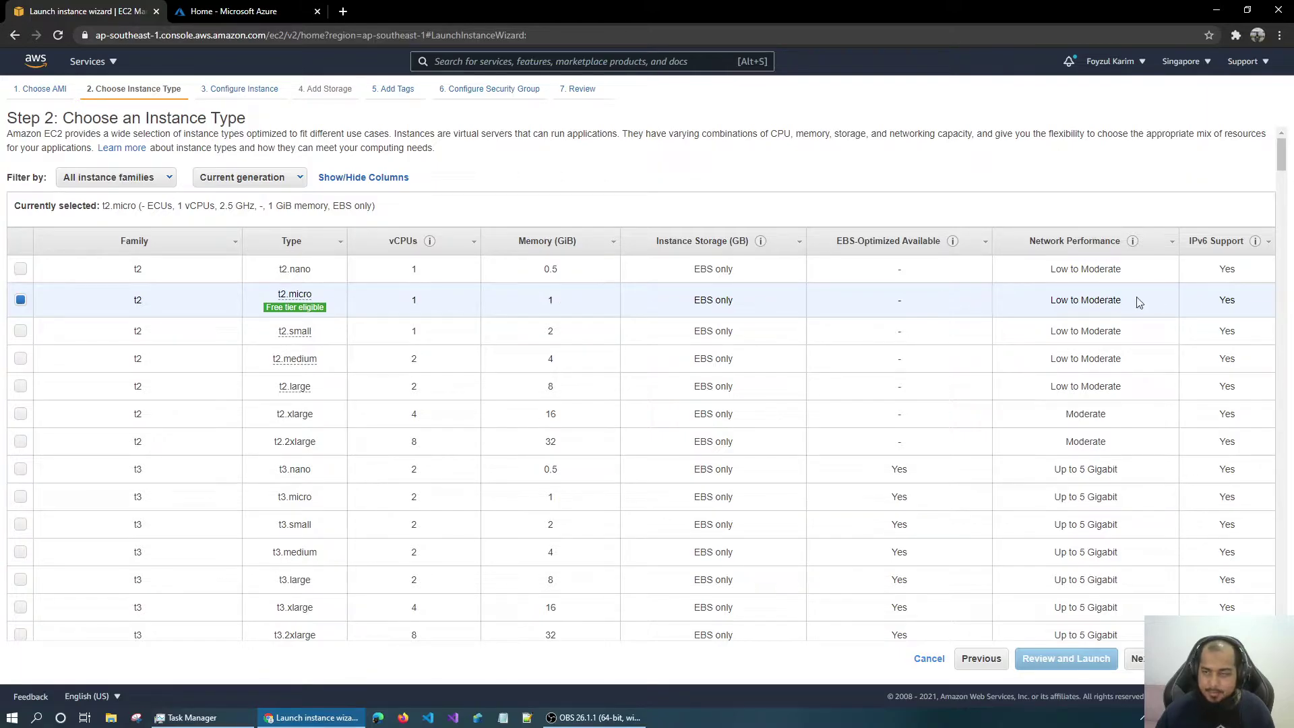
left_click(1148, 658)
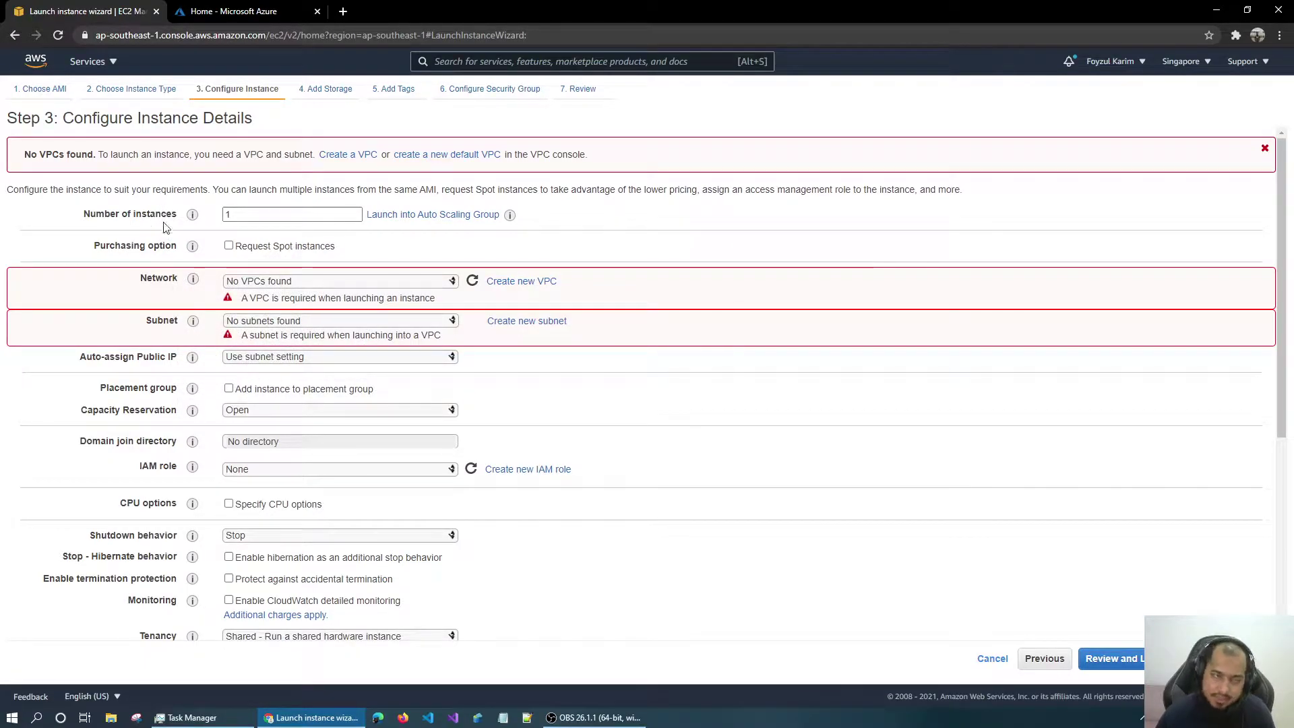
Step: Check the network options for the instance, refresh the VPC list and read the explanation of the Network setting
left_click(333, 280)
left_click(321, 294)
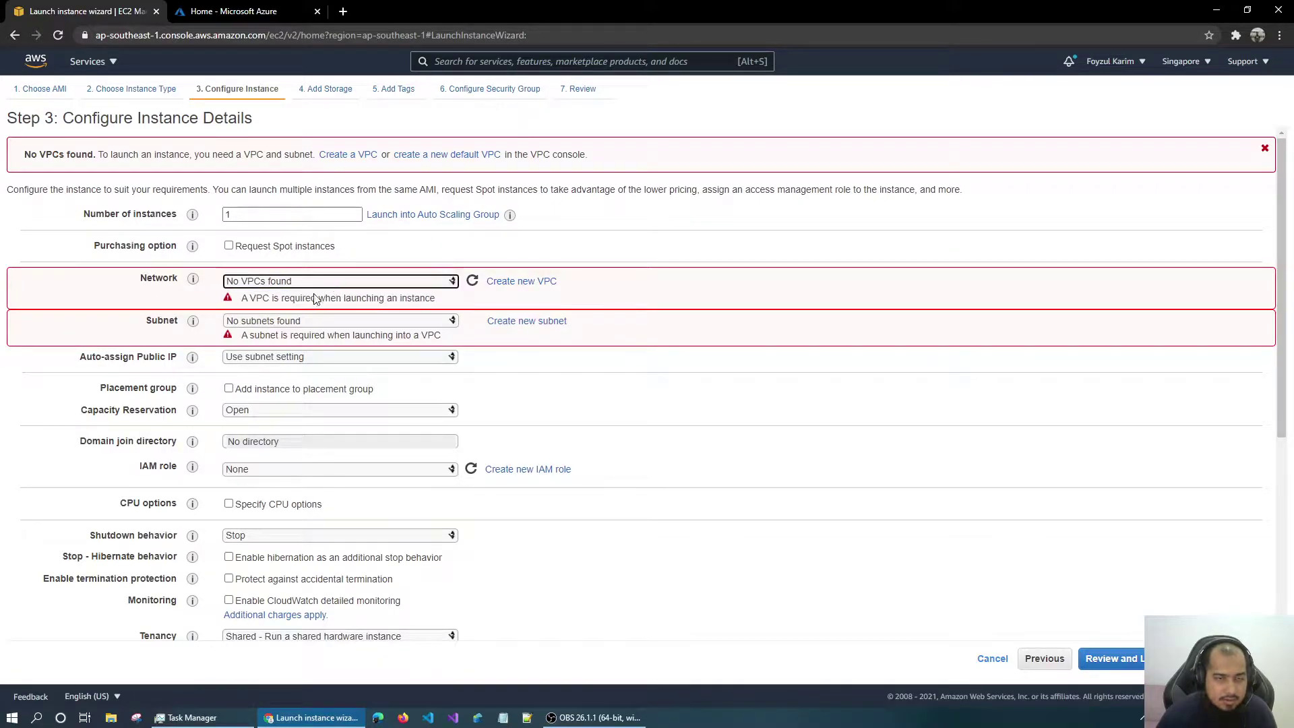
left_click(474, 282)
mouse_move(194, 283)
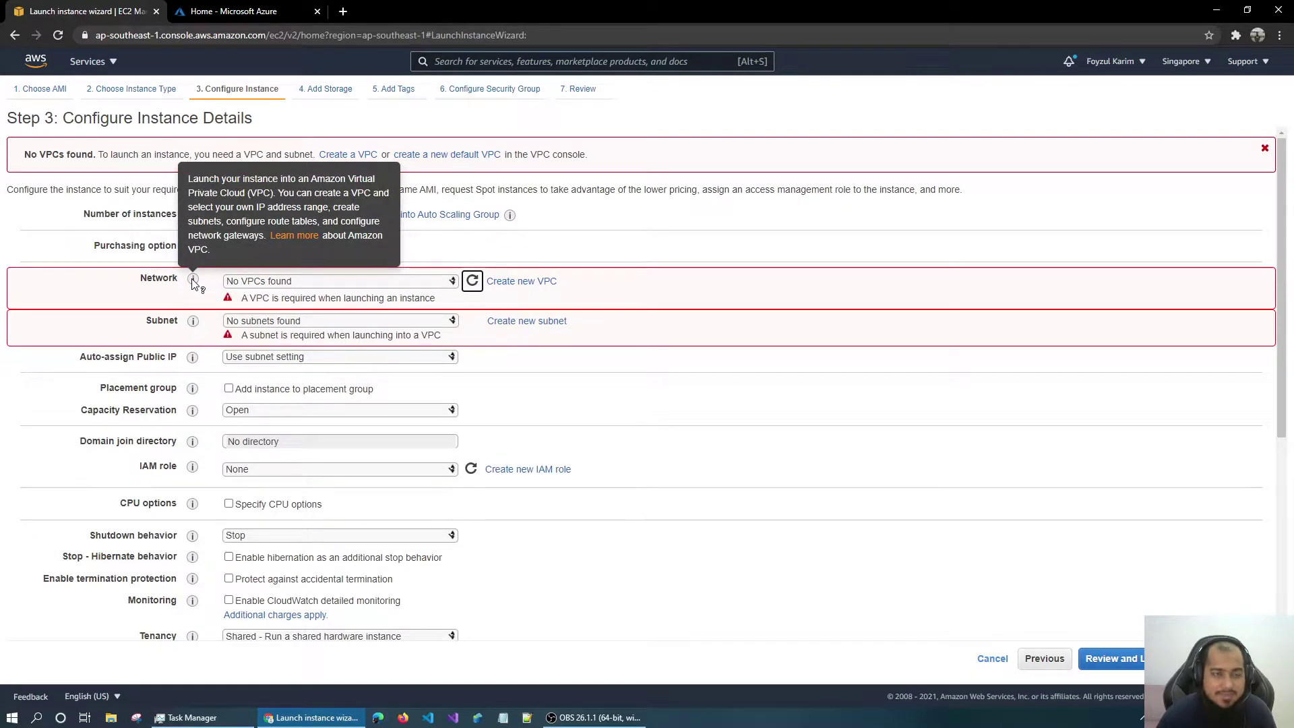
left_click(526, 281)
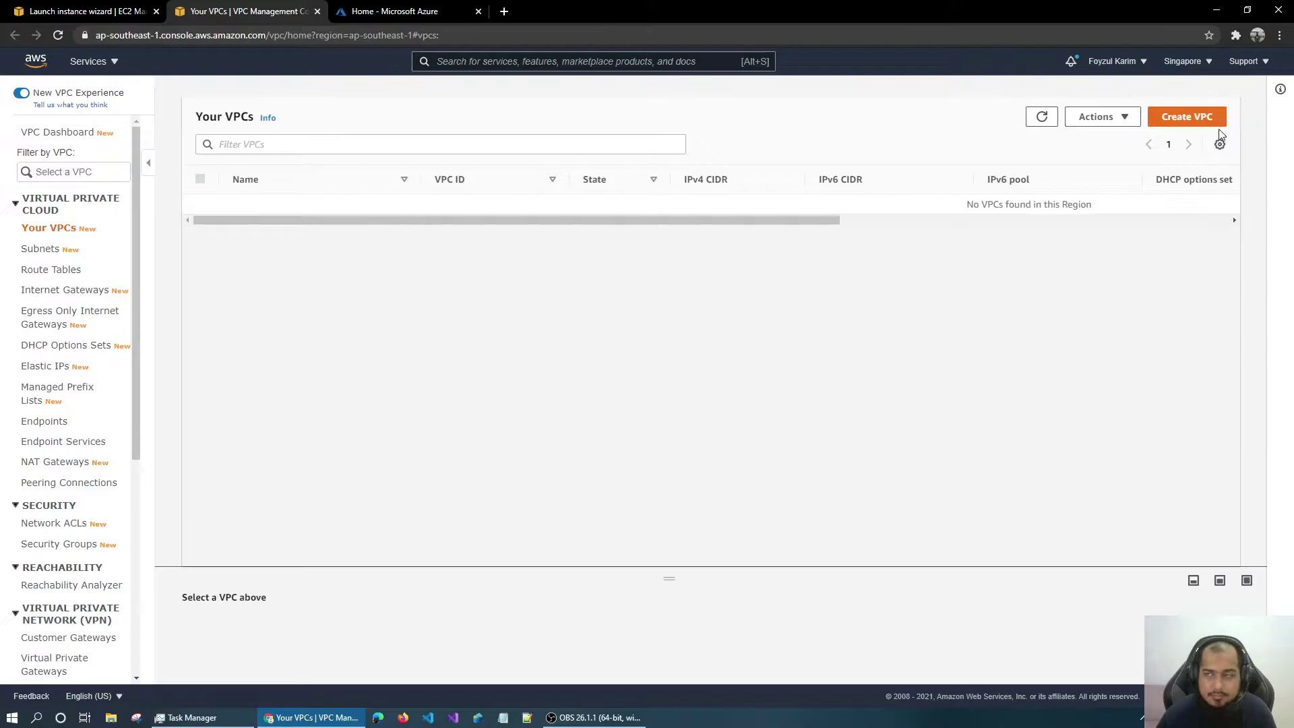
left_click(1186, 123)
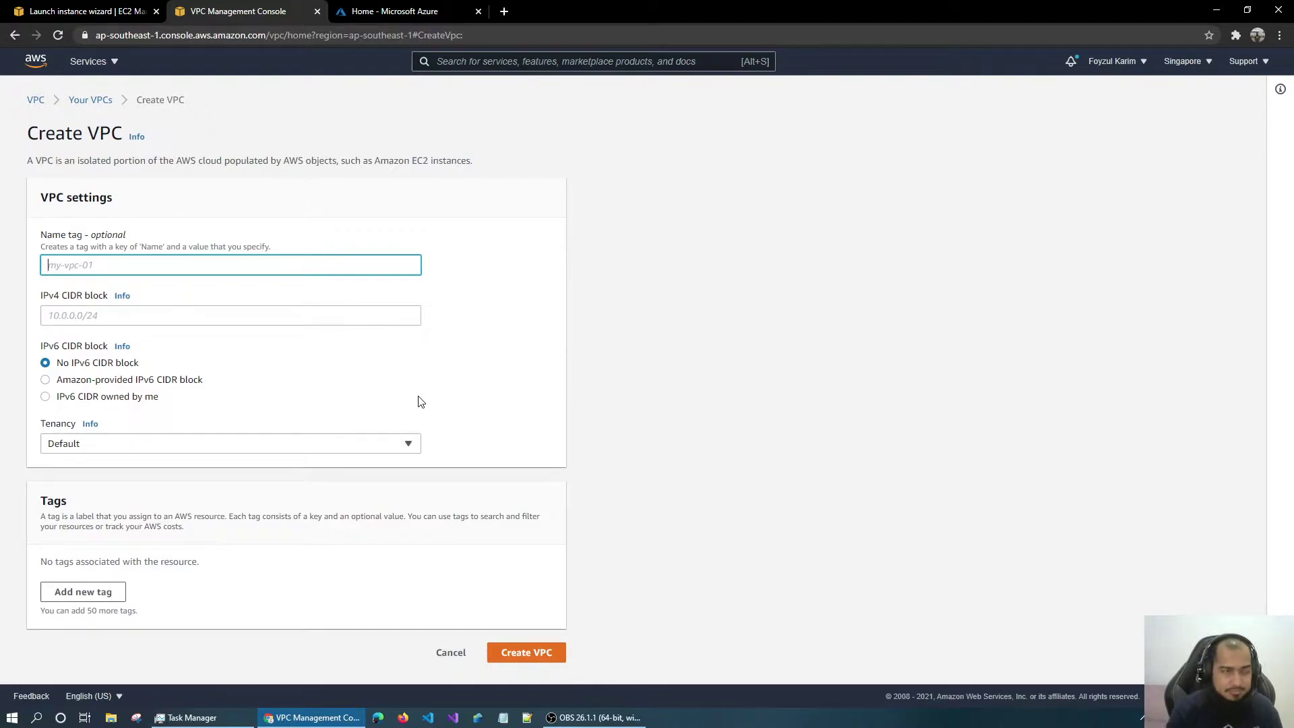
type("cloud-series-vpc")
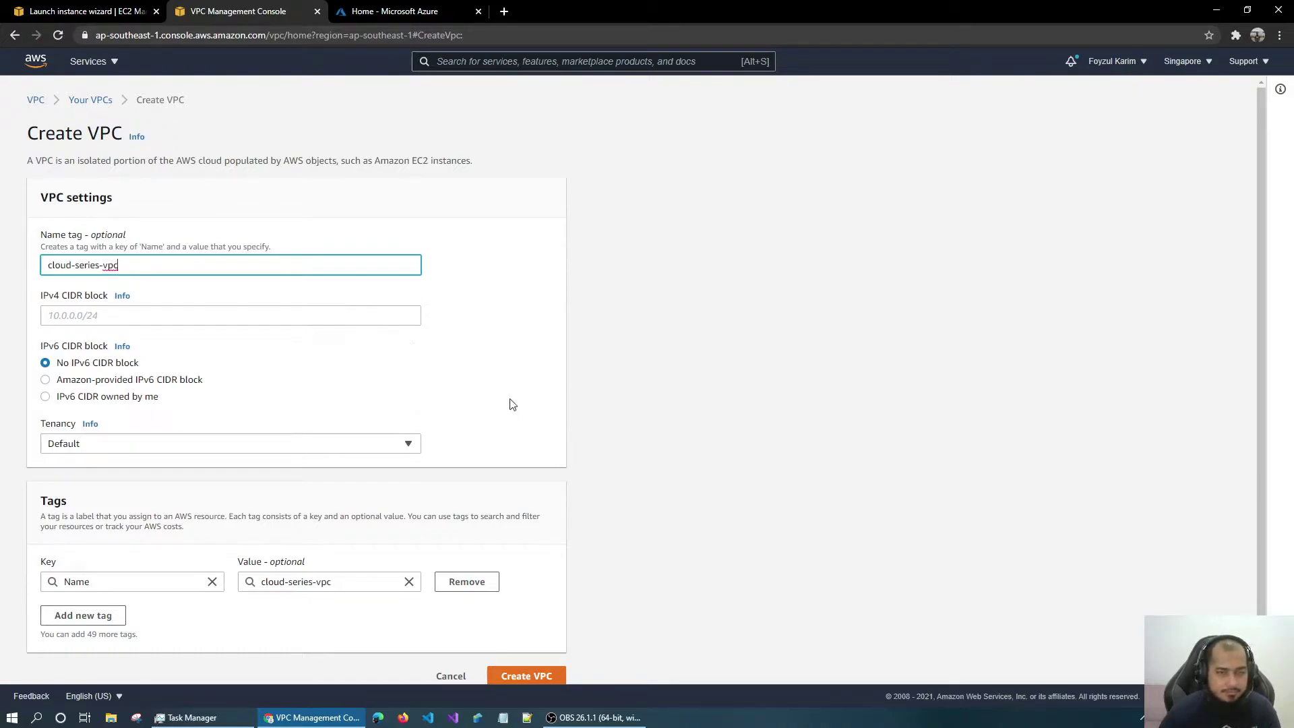
left_click(597, 389)
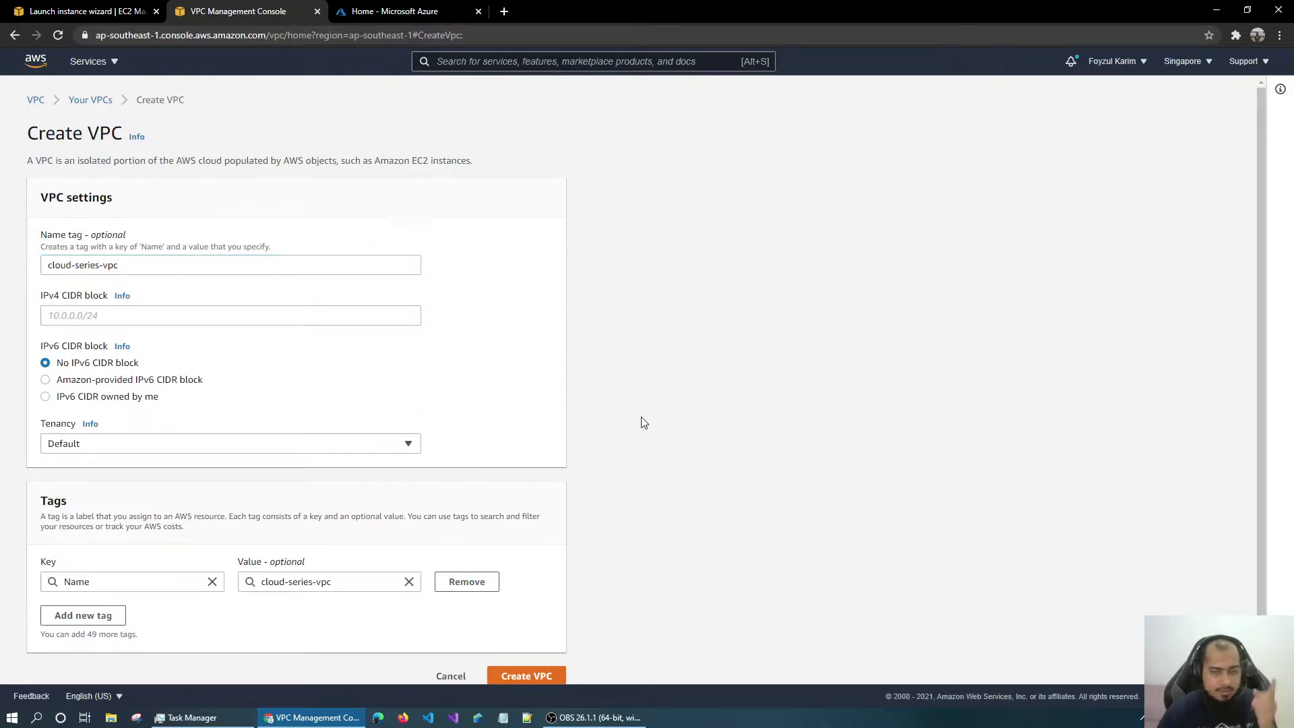
scroll(645, 431, "down", 1)
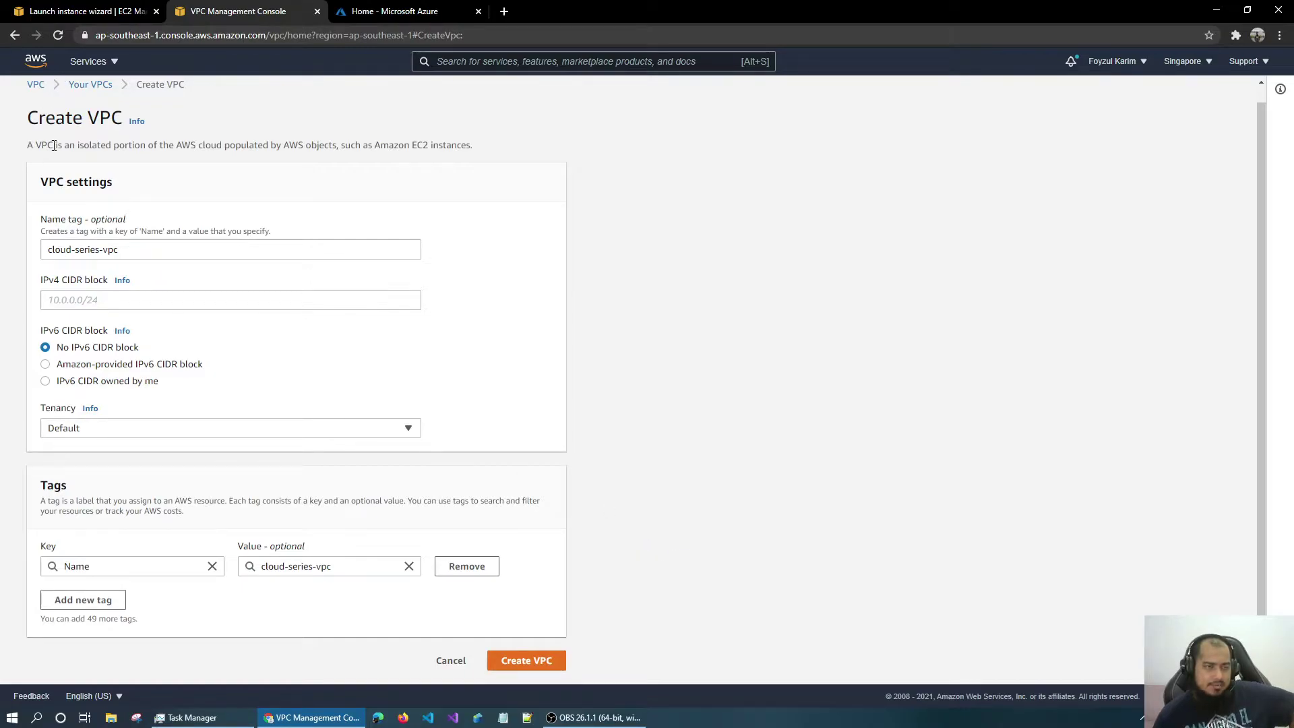
left_click_drag(80, 147, 317, 147)
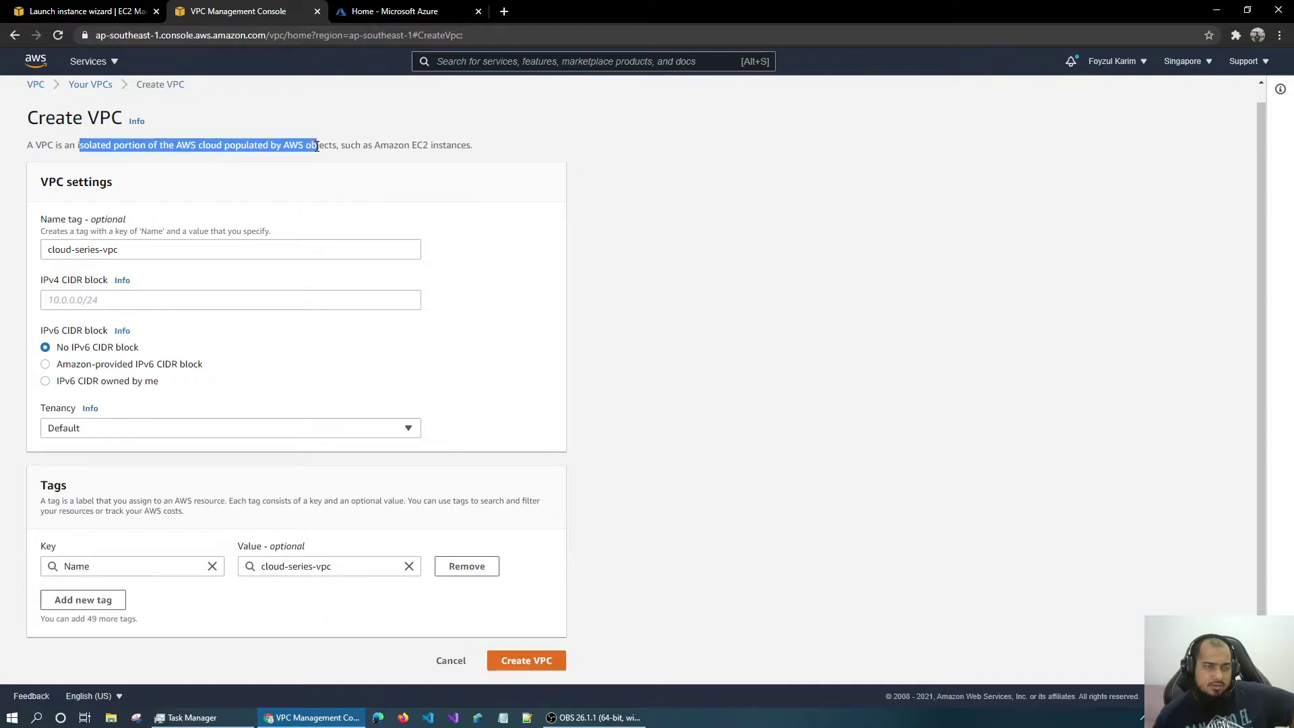
left_click(357, 145)
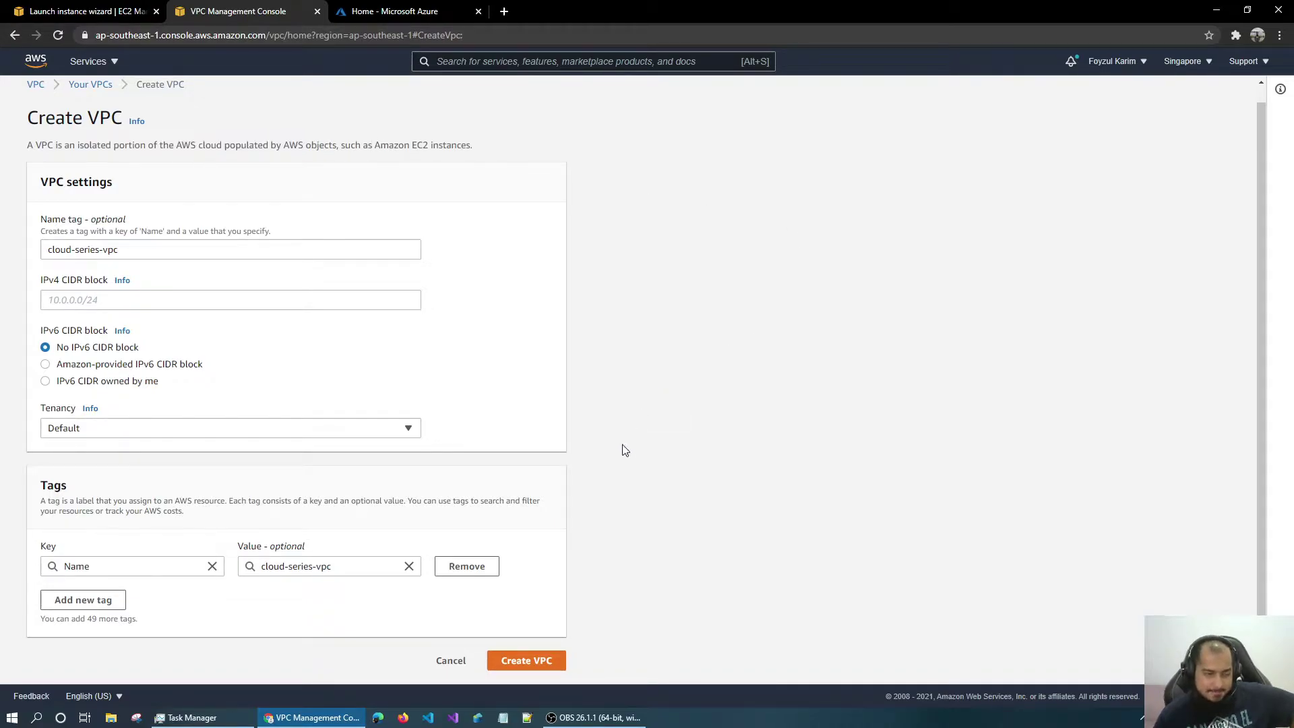
left_click(445, 664)
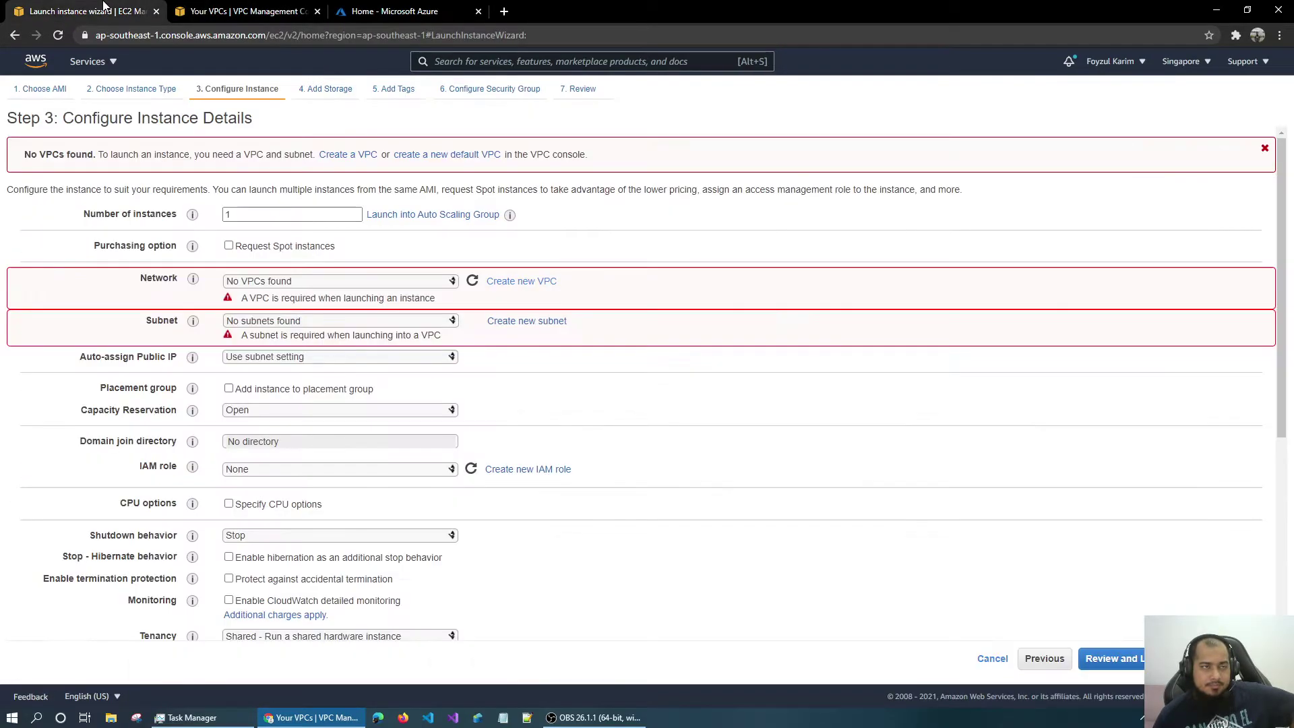
left_click(87, 11)
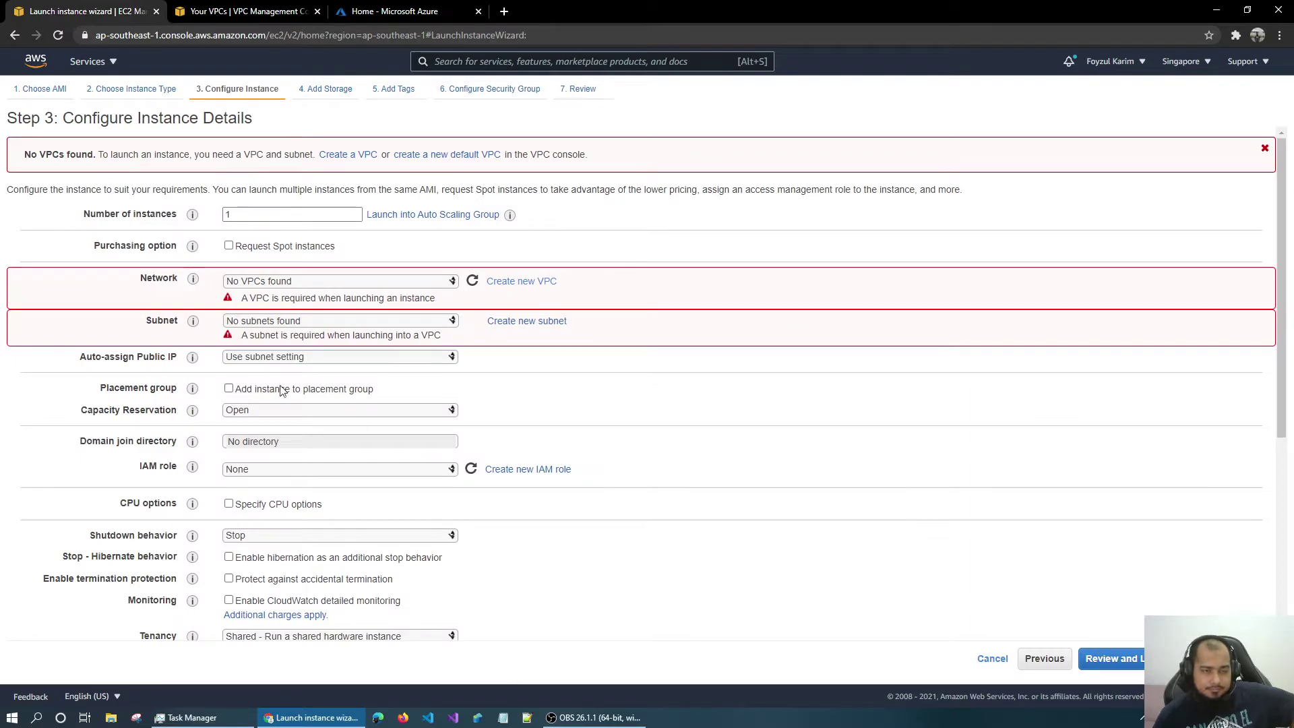
Step: Review the remaining instance details, including the subnet choices, the Shutdown behavior explanation and the advanced details
left_click(309, 322)
left_click(308, 329)
scroll(333, 376, "down", 4)
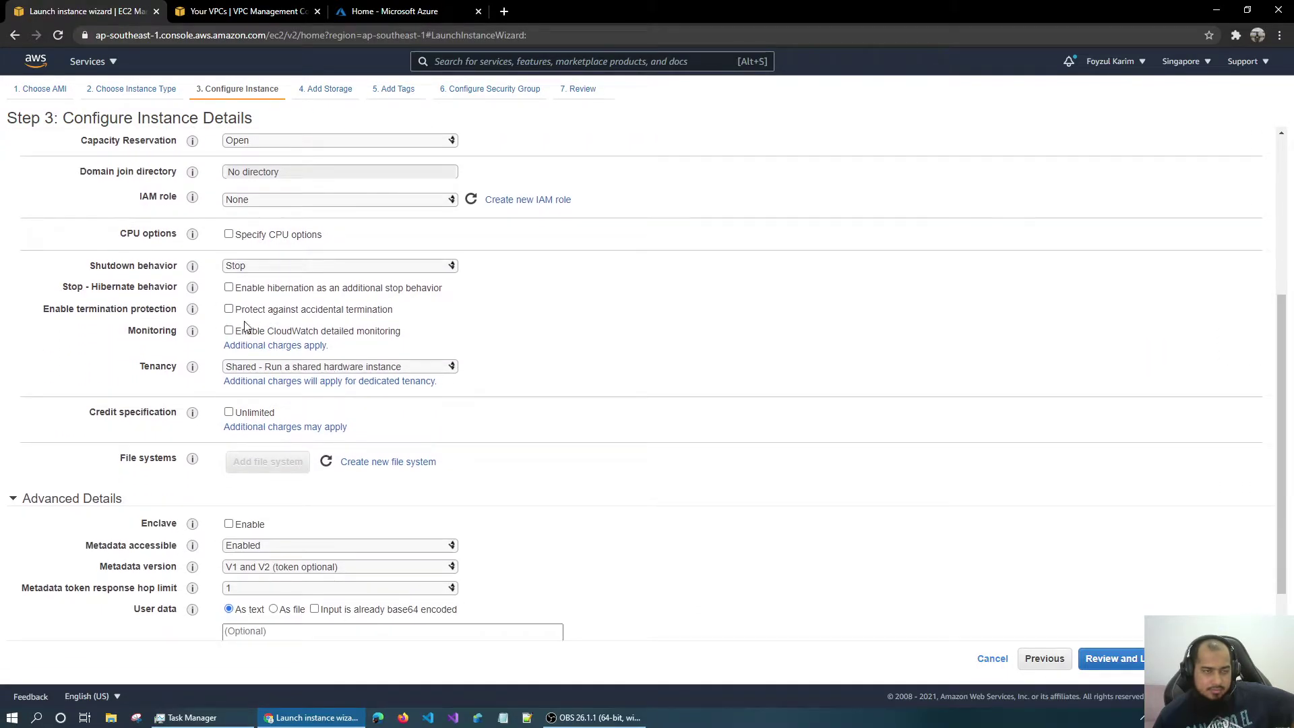
scroll(246, 325, "down", 1)
scroll(246, 326, "down", 1)
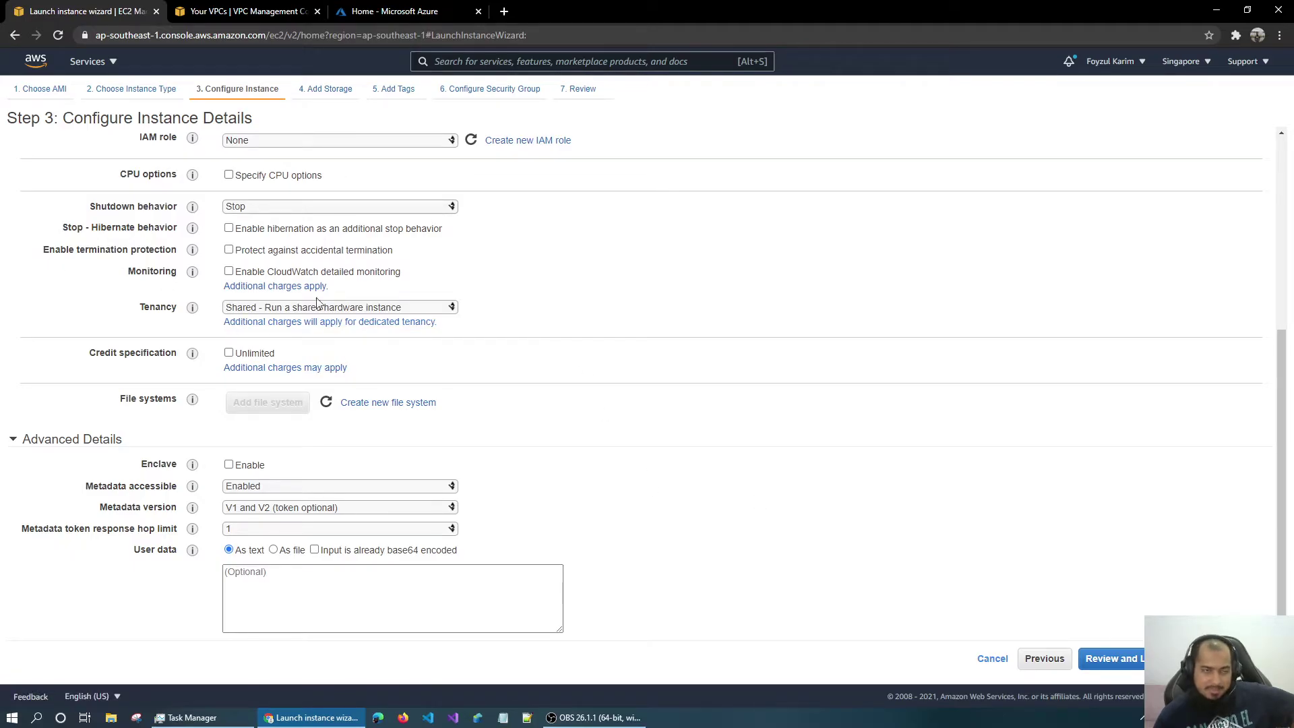
scroll(427, 532, "up", 5)
scroll(192, 393, "down", 2)
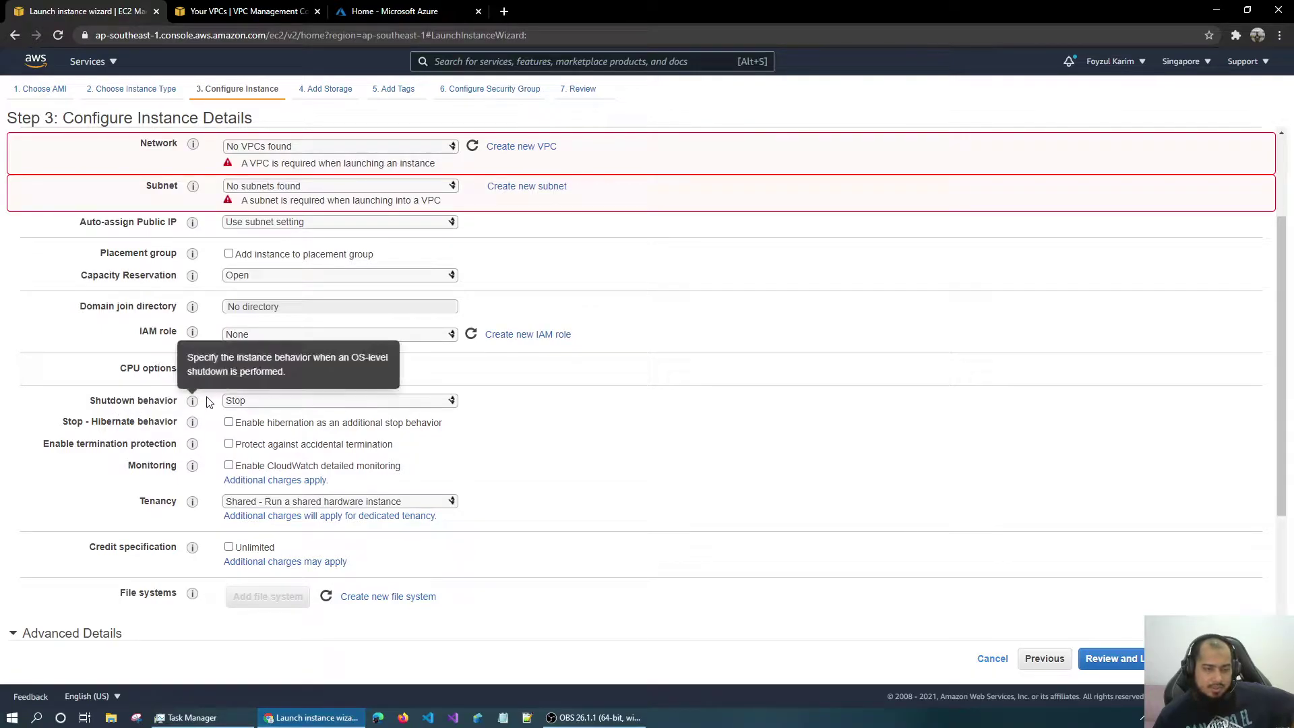
mouse_move(193, 404)
scroll(193, 404, "down", 3)
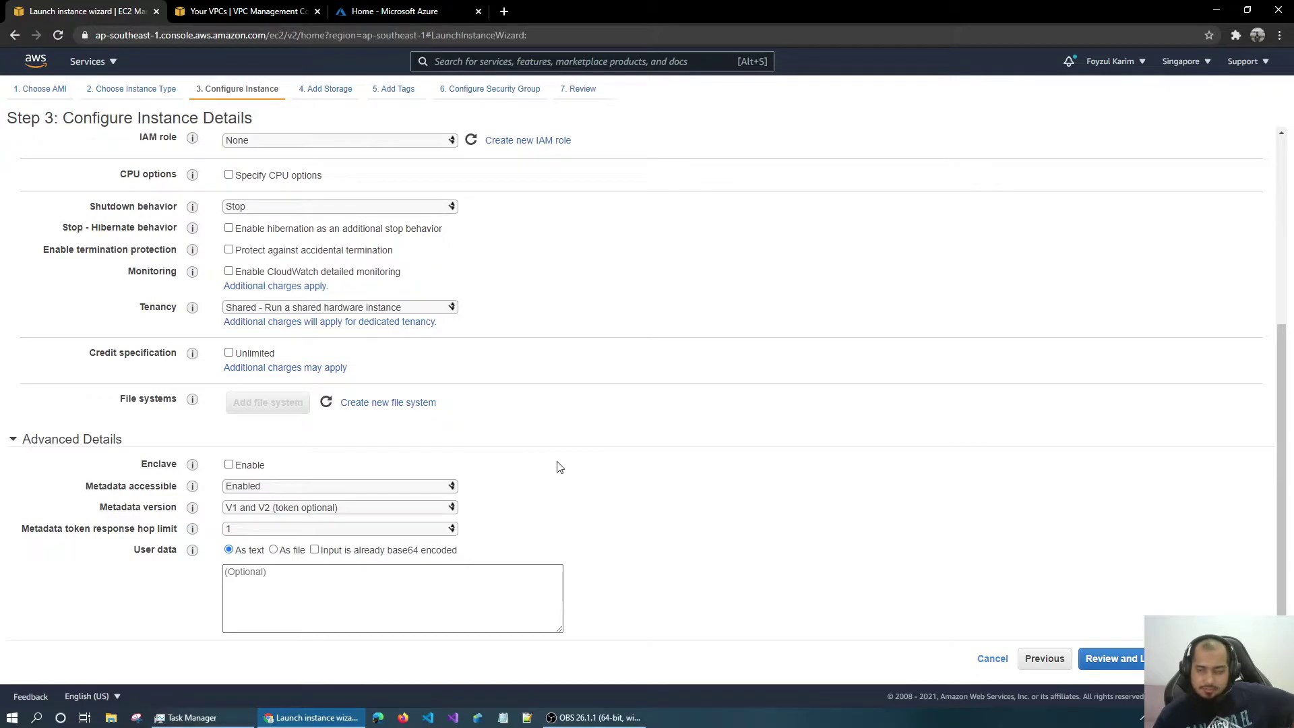
scroll(558, 466, "up", 4)
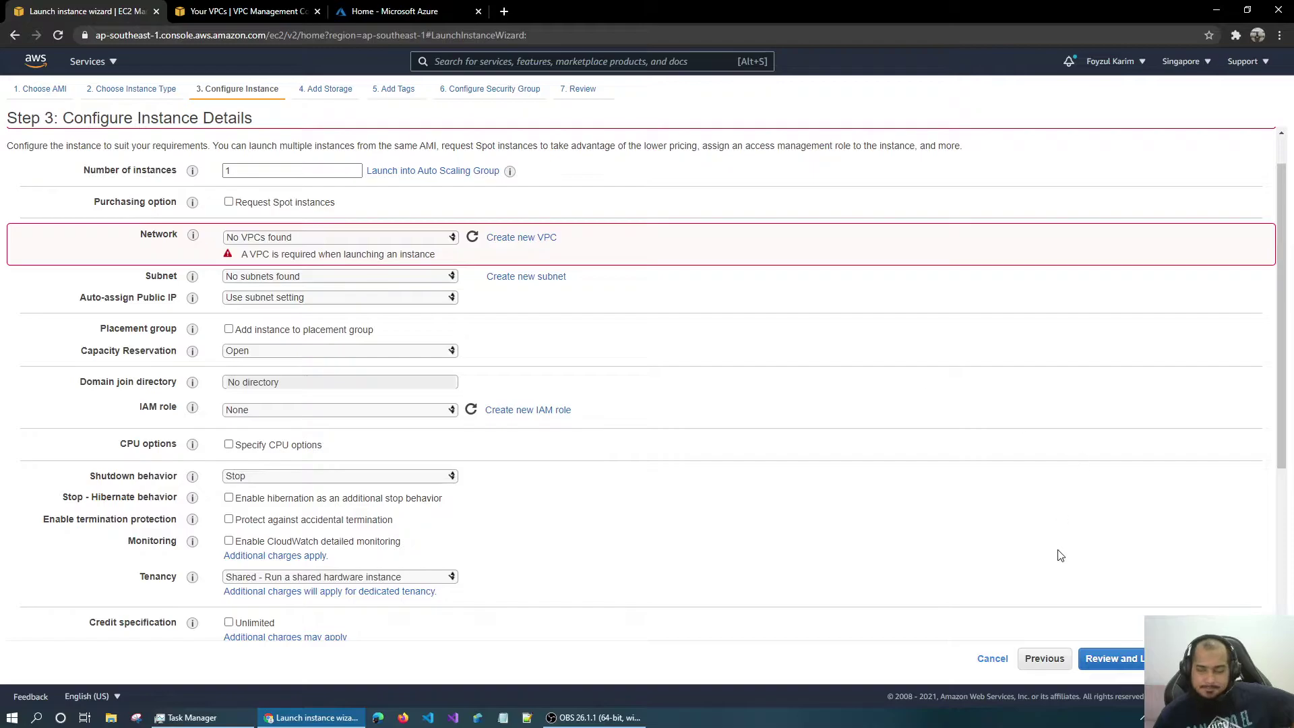
Step: Check the Network setting again for VPCs available to the instance
left_click(419, 236)
left_click(431, 239)
left_click(432, 238)
left_click(431, 238)
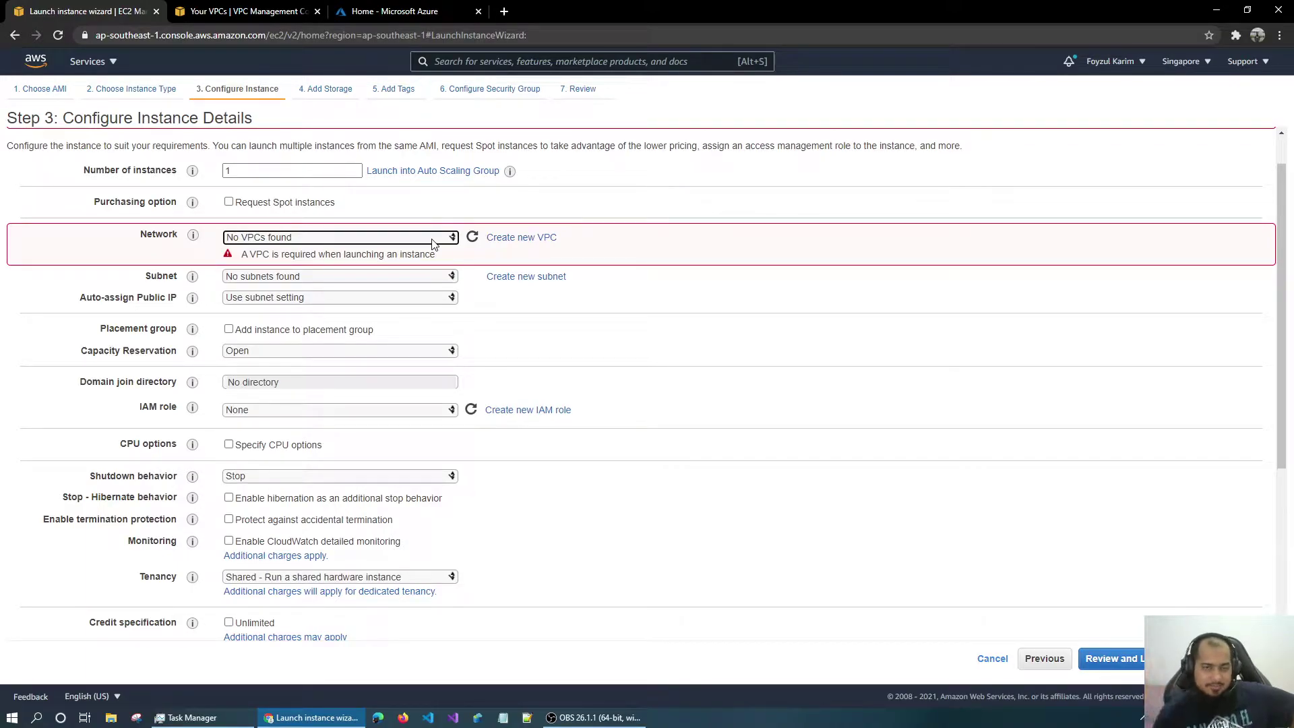
left_click(337, 100)
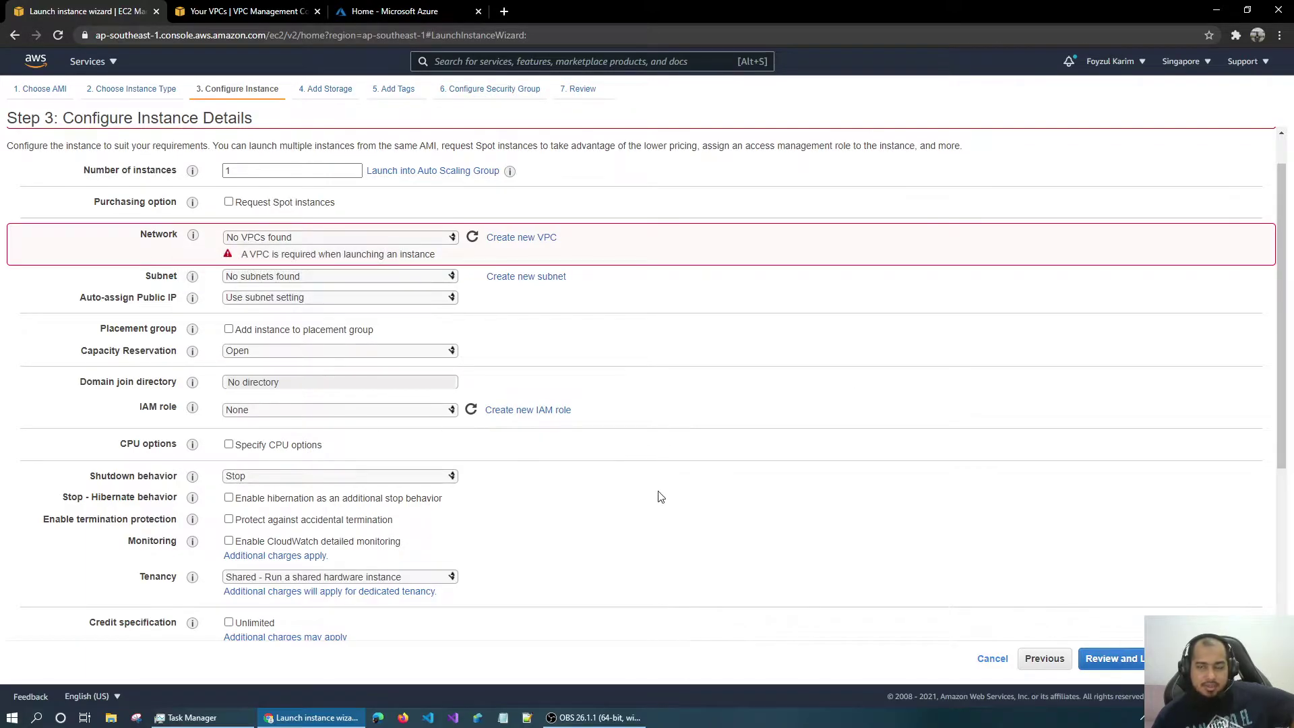
Step: Switch to the VPC console, start a new VPC and set its name tag to cloud-series-vpc-1
left_click(274, 8)
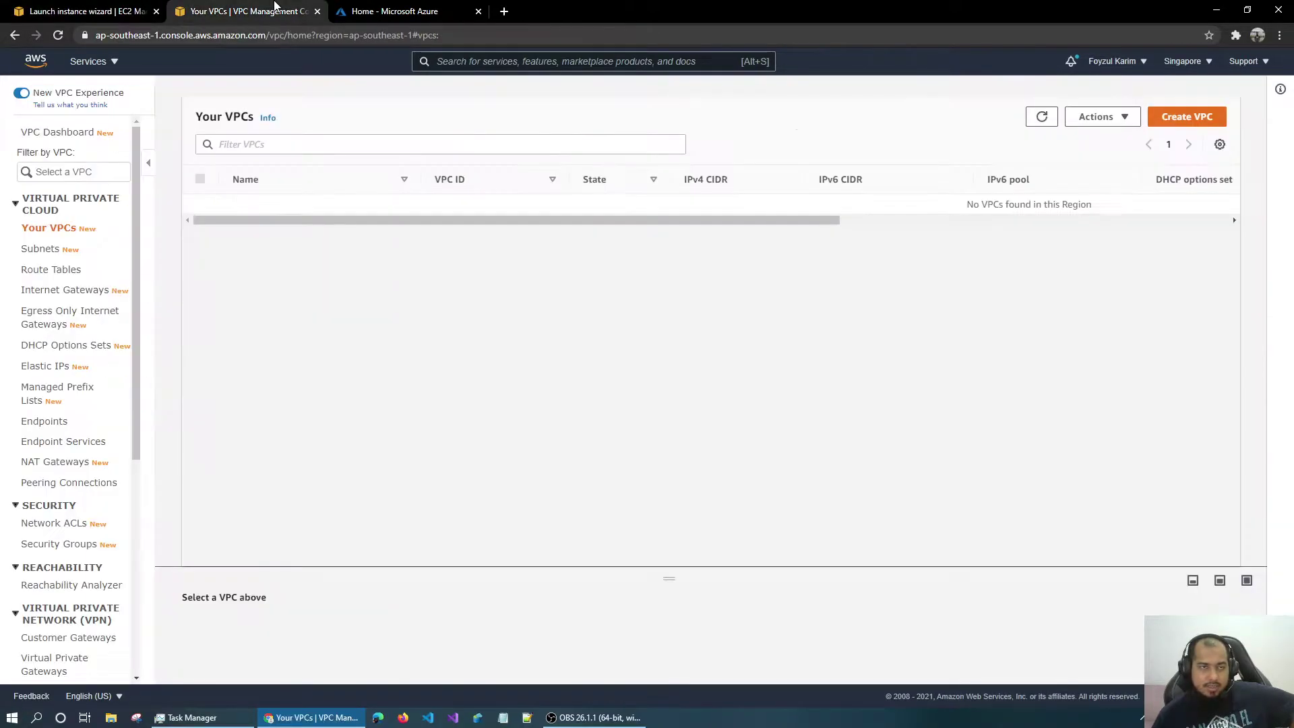
left_click(397, 10)
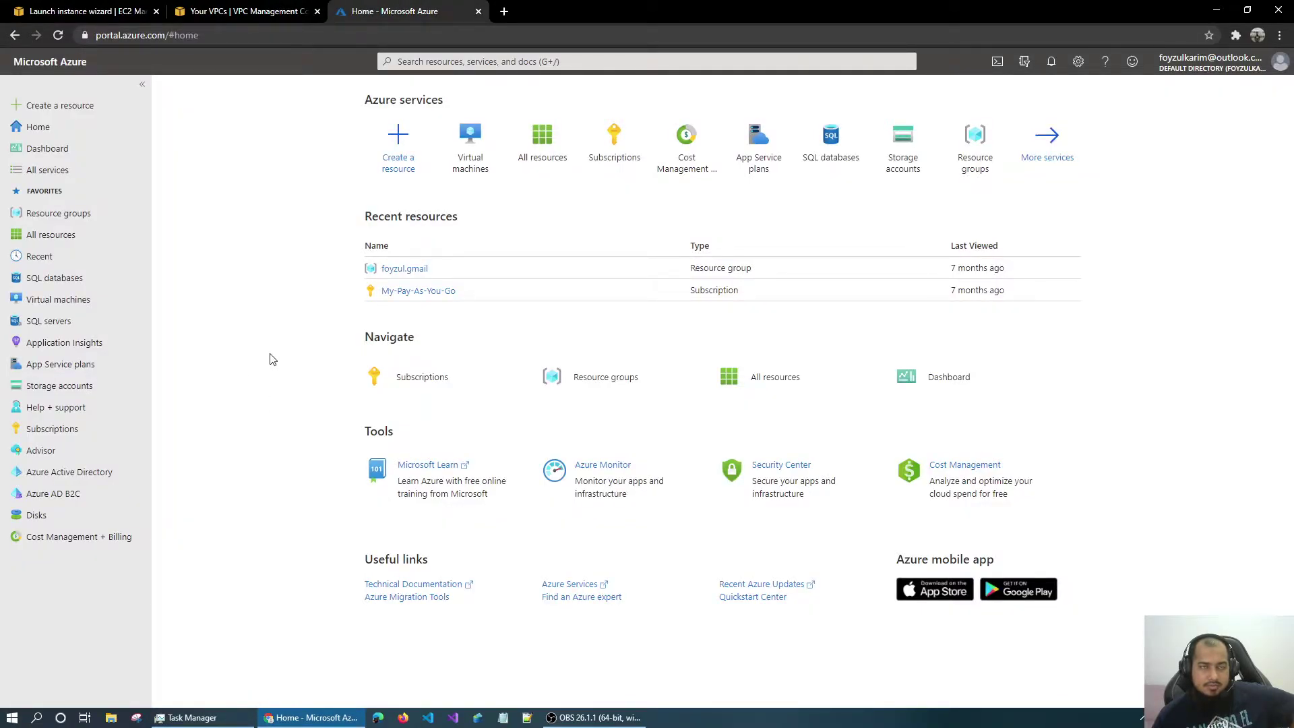
left_click(273, 8)
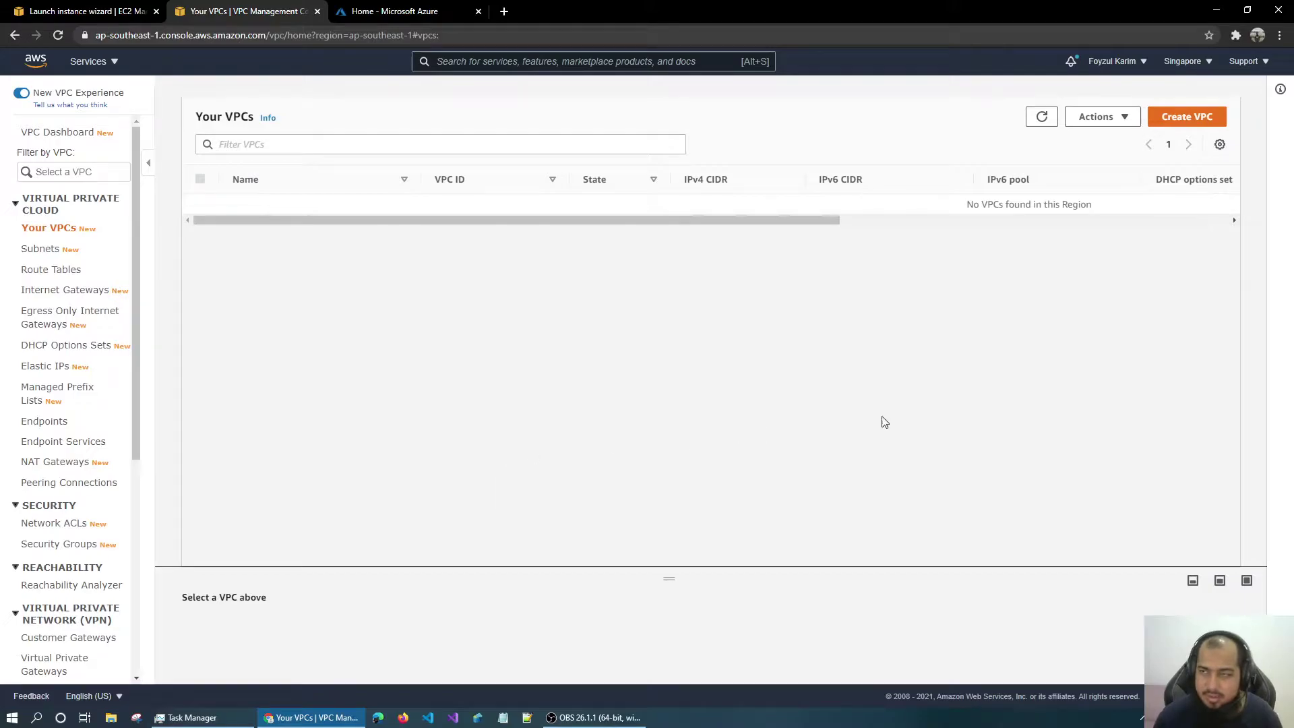
left_click(1186, 119)
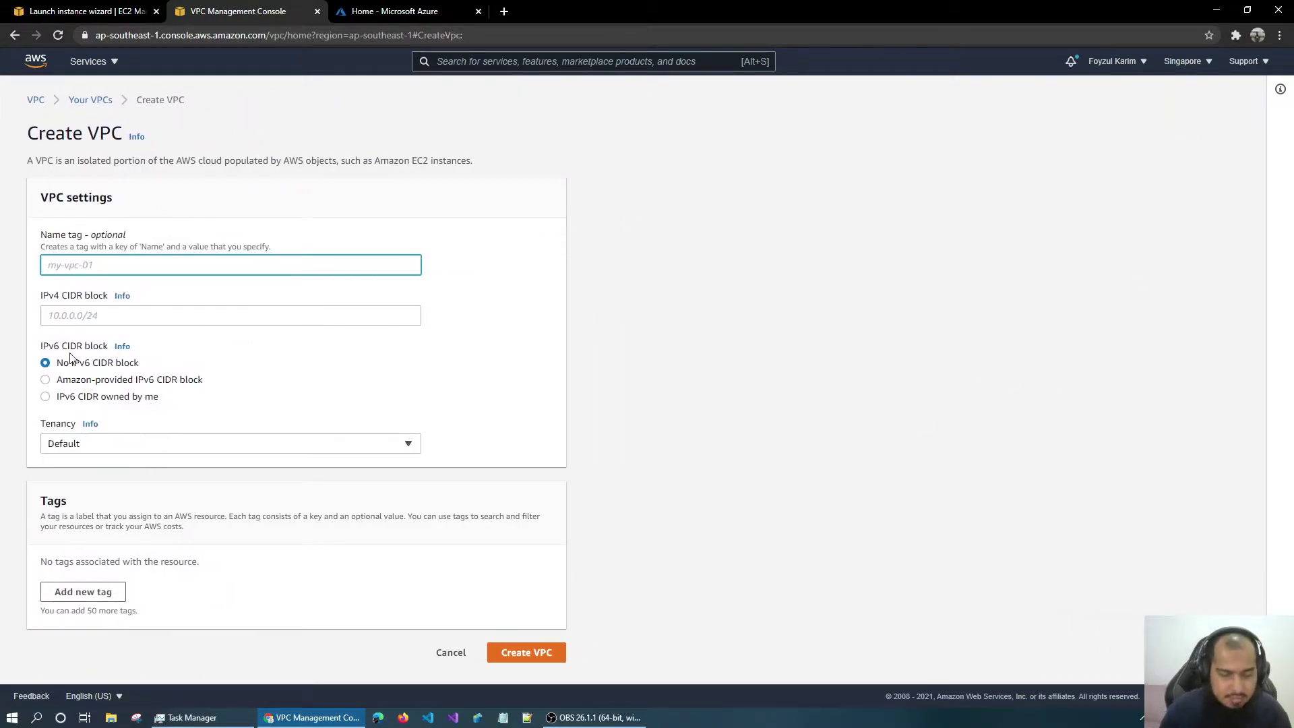
type("cloud-series-")
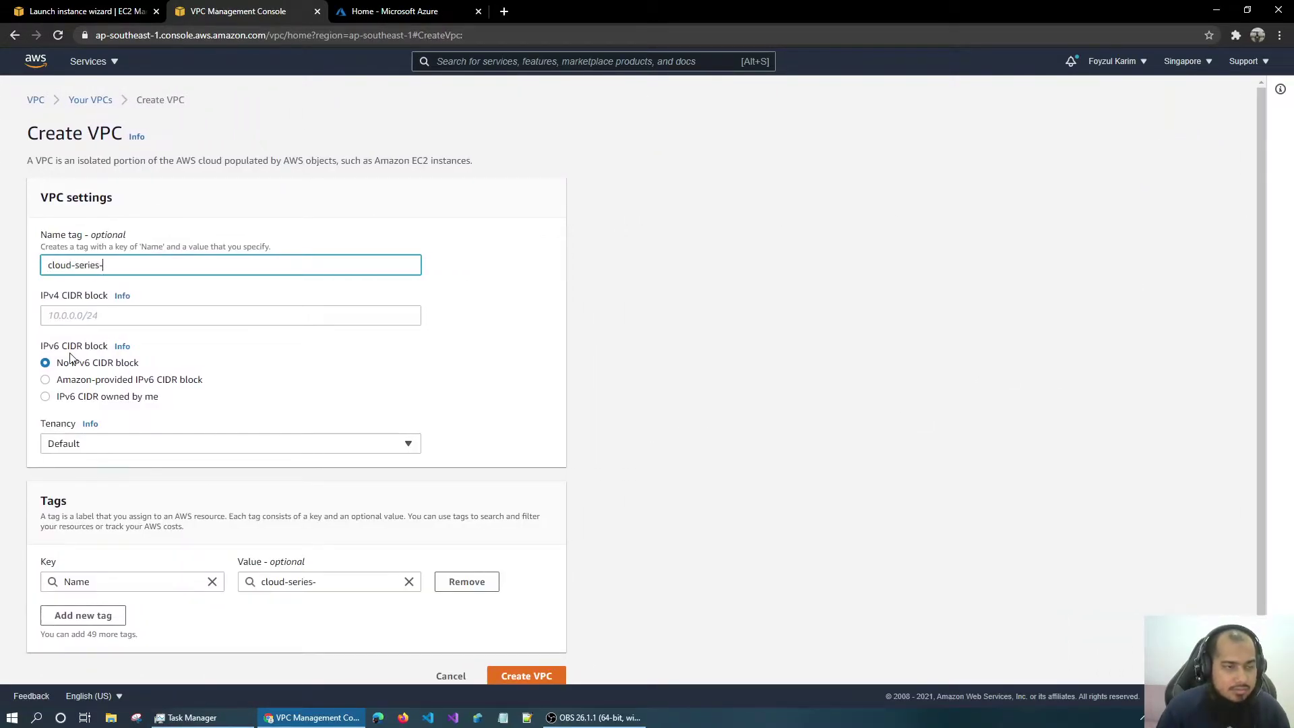
type("vpc-1")
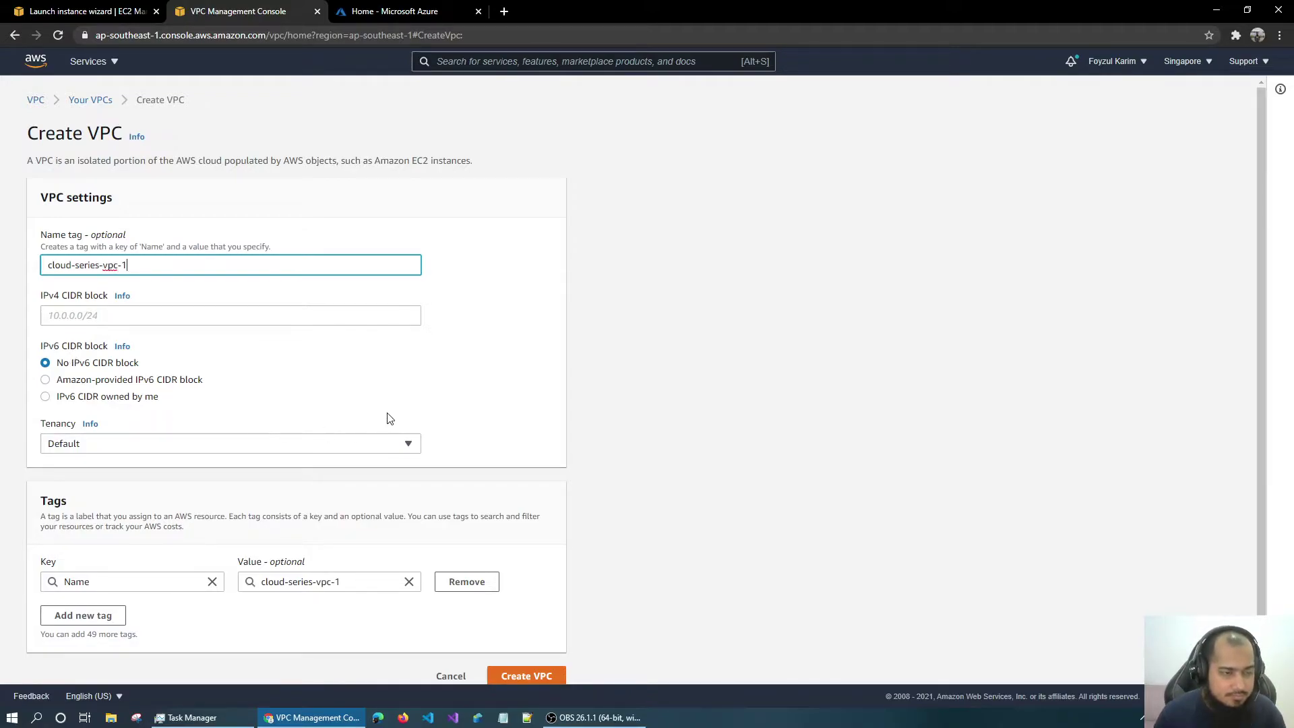
Step: Check the tenancy choices and try to create the VPC with Default tenancy and no IPv4 CIDR block
scroll(182, 450, "down", 1)
left_click(116, 433)
left_click(133, 446)
left_click(535, 661)
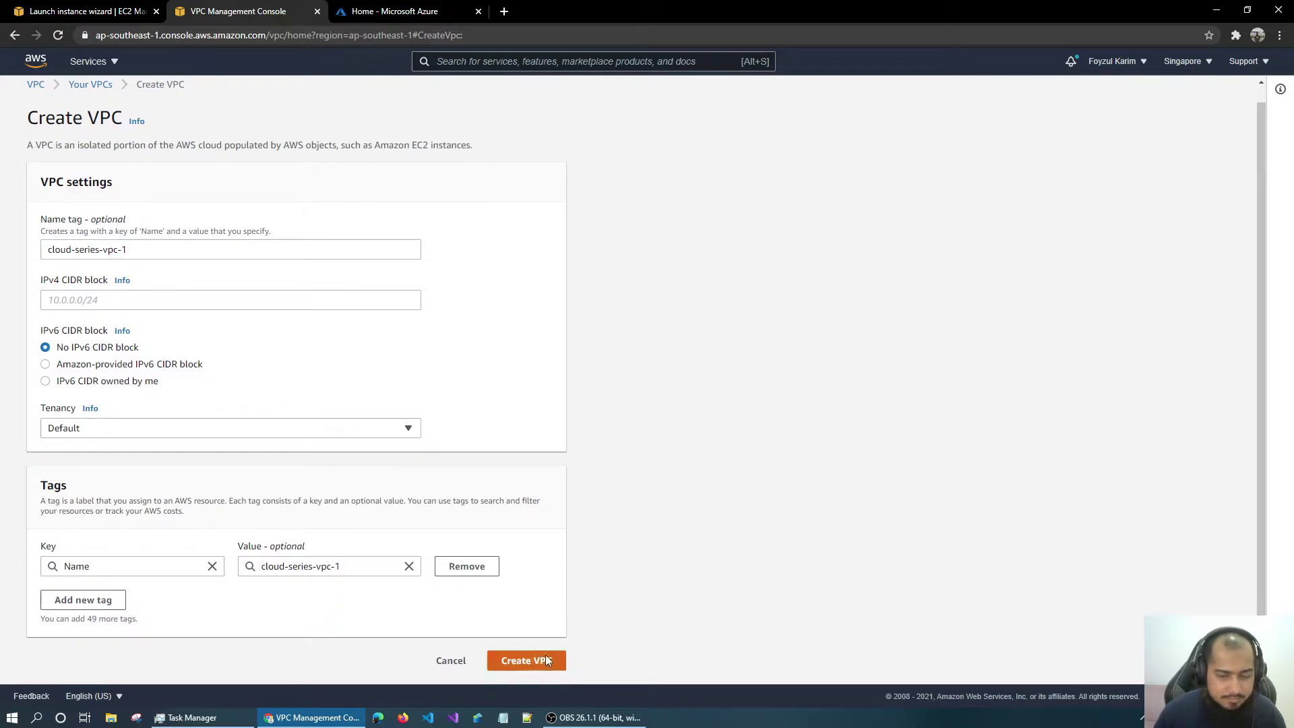
Step: Set the IPv4 CIDR block to 10.0.0.0/24, keep No IPv6 CIDR block, and create the VPC
left_click(154, 296)
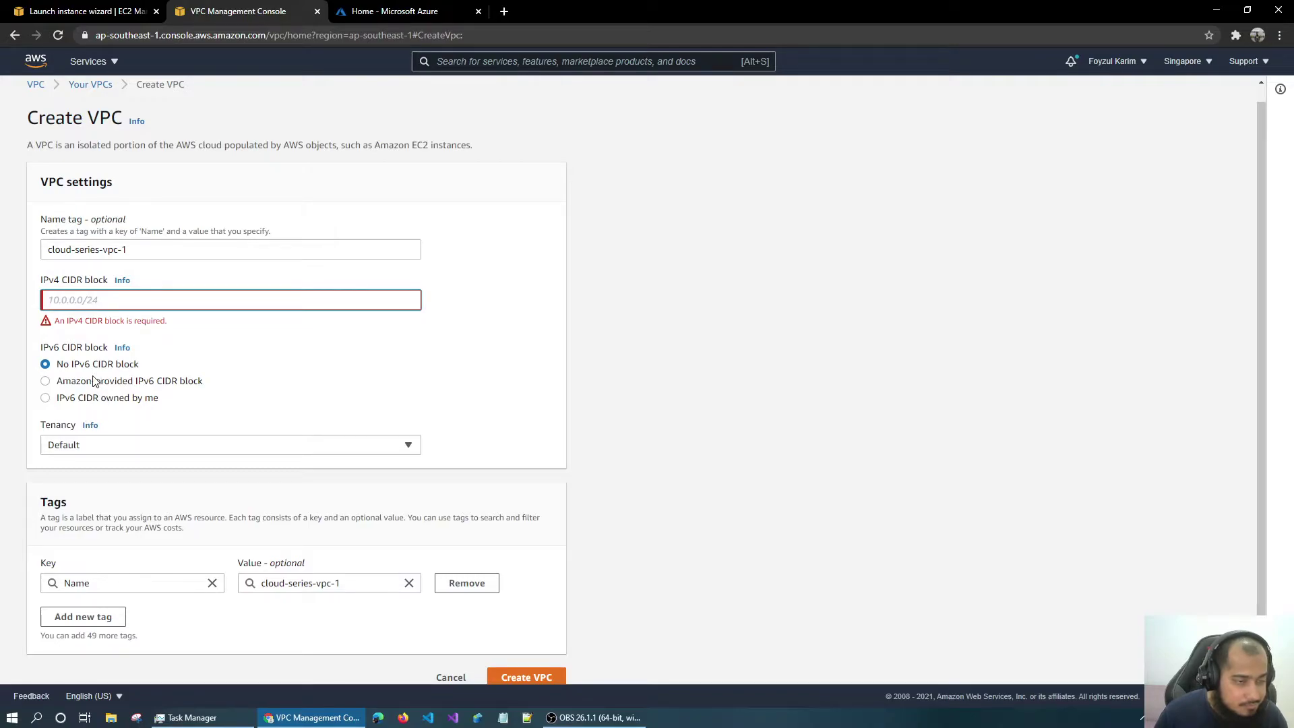
left_click(63, 381)
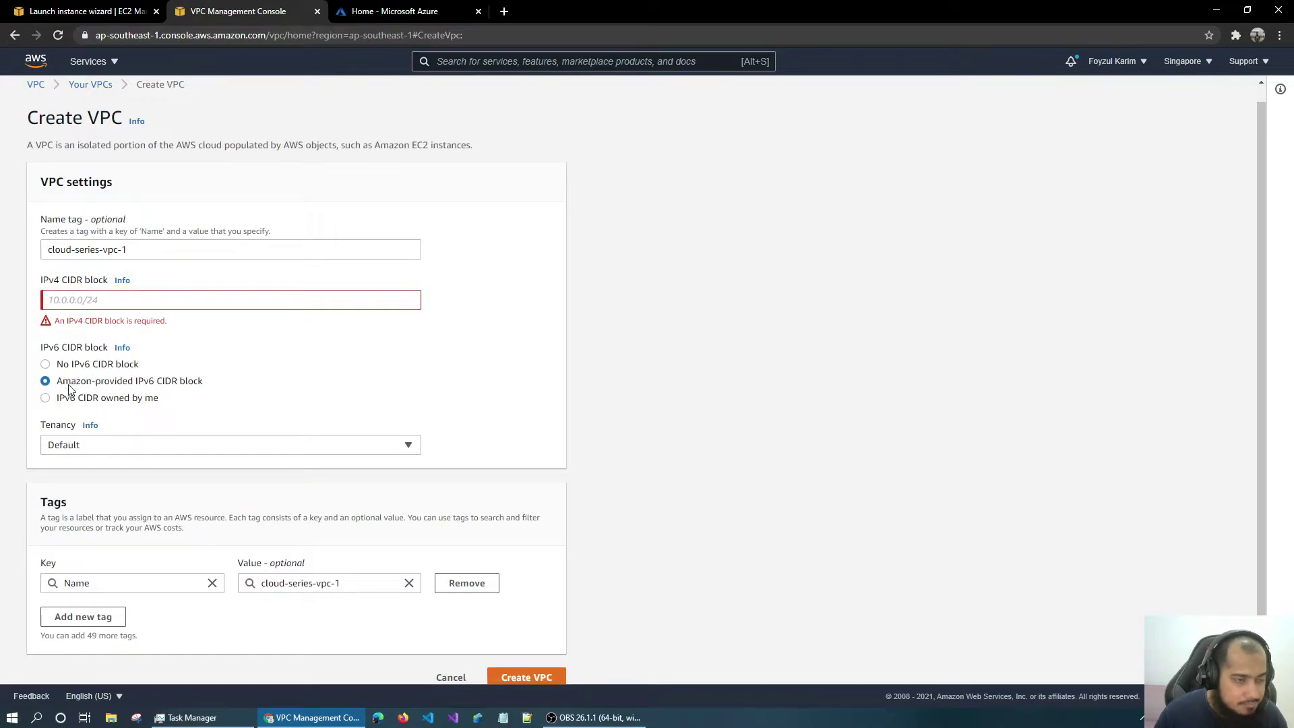
left_click(73, 364)
left_click(86, 300)
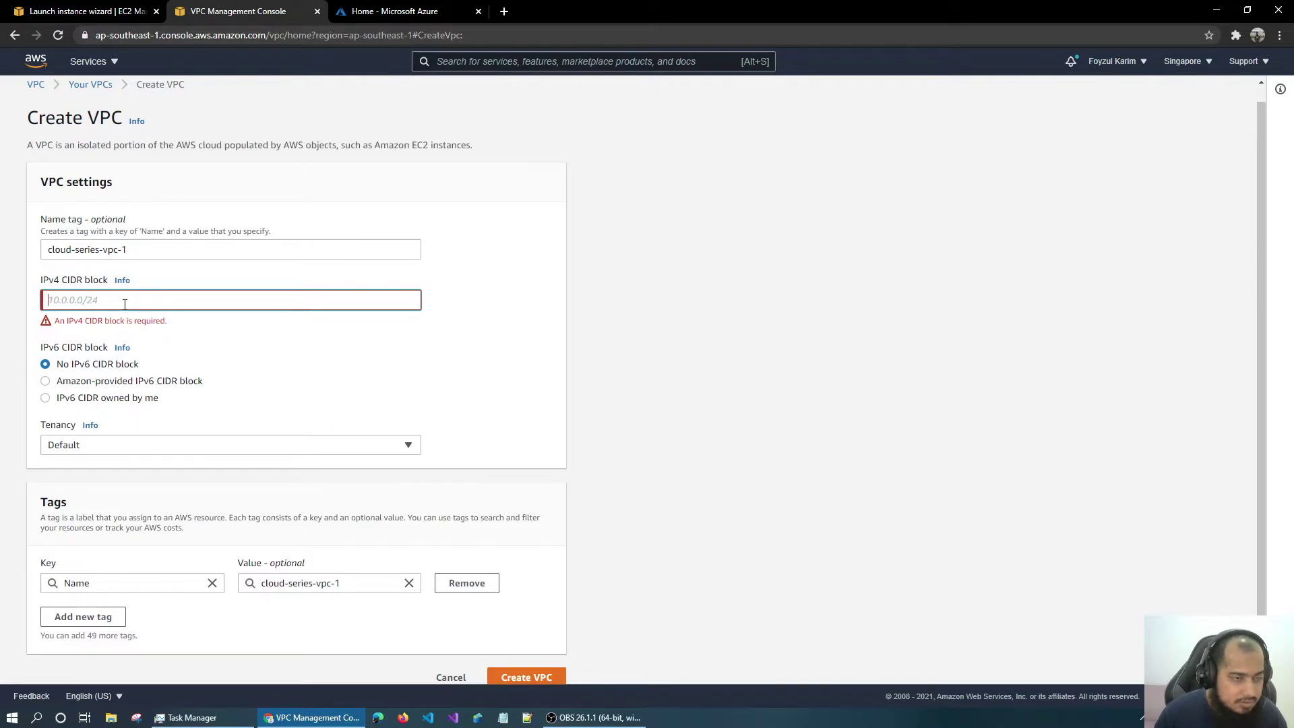
type("10")
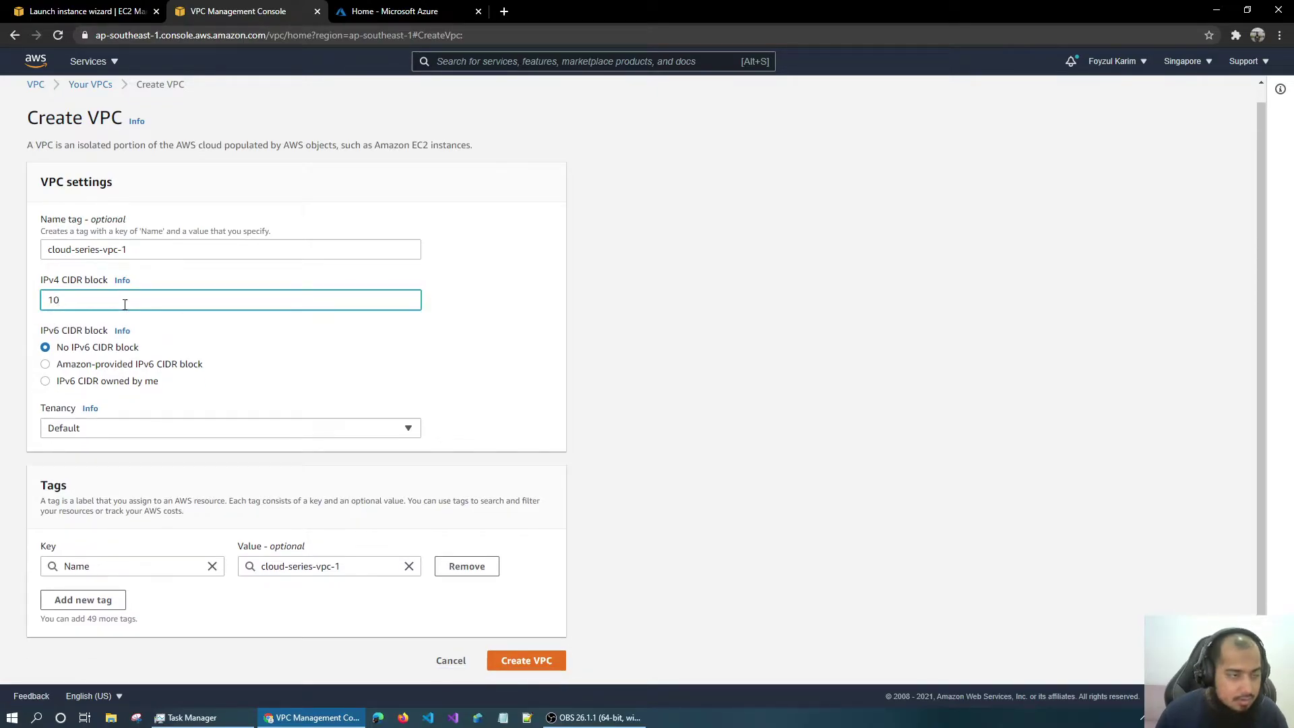
key("BackSpace")
key("BackSpace")
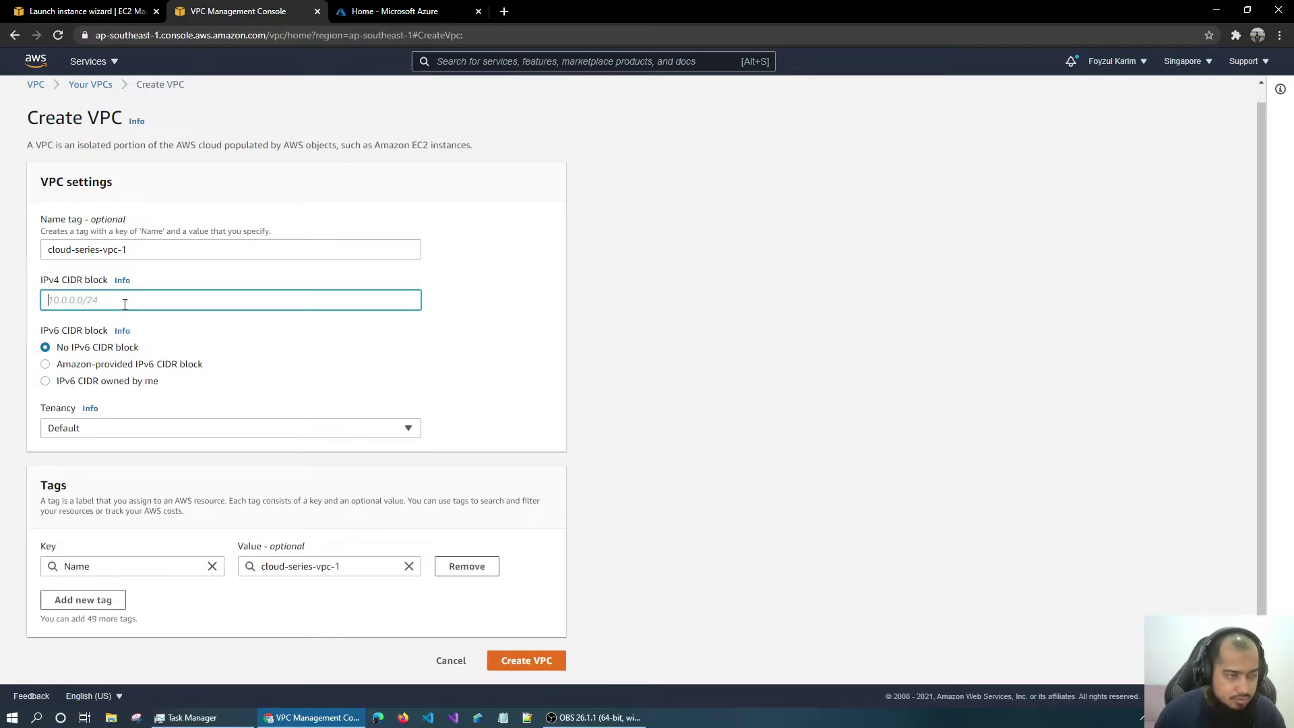
type("10.0.0.0/24")
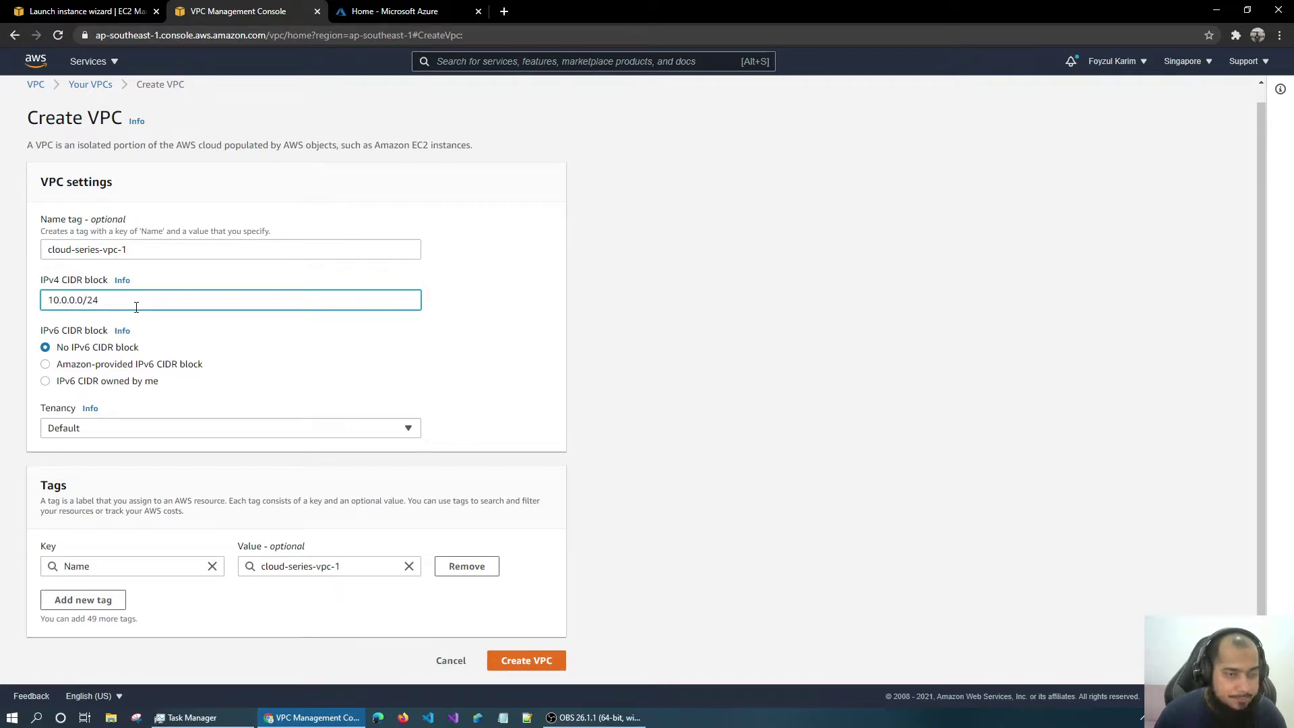
left_click(648, 460)
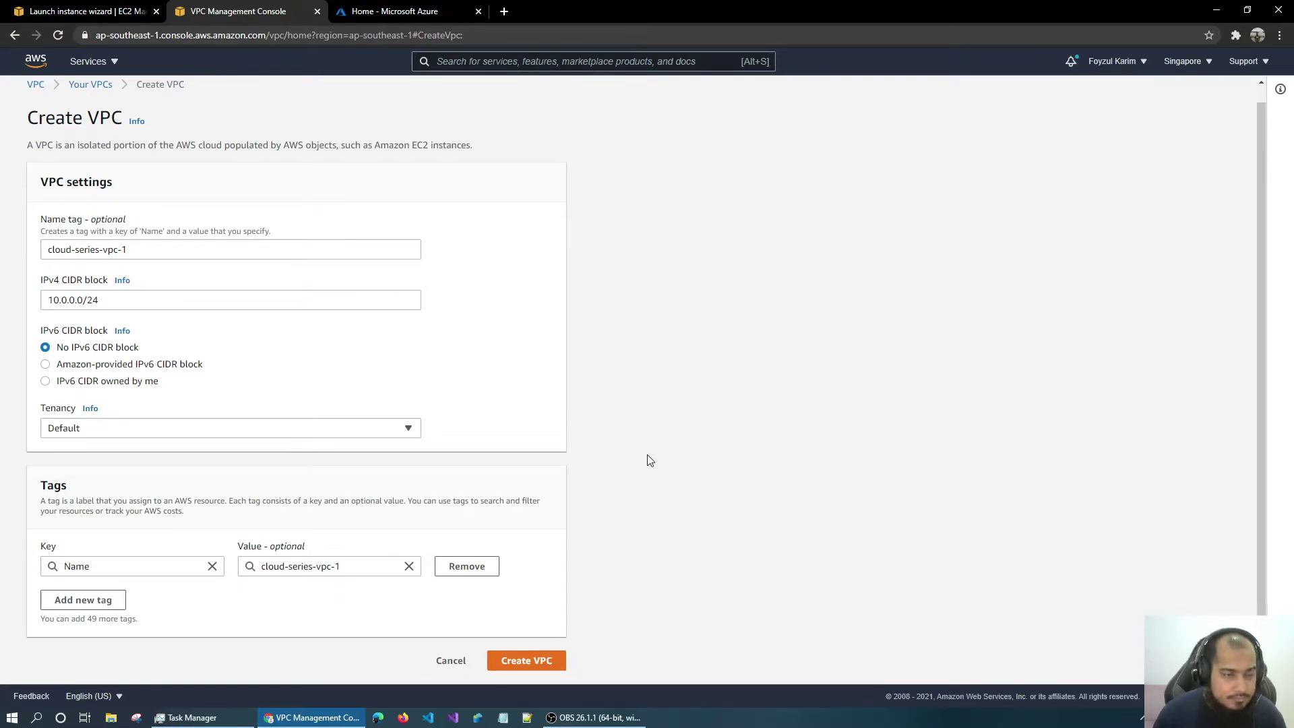
left_click(545, 667)
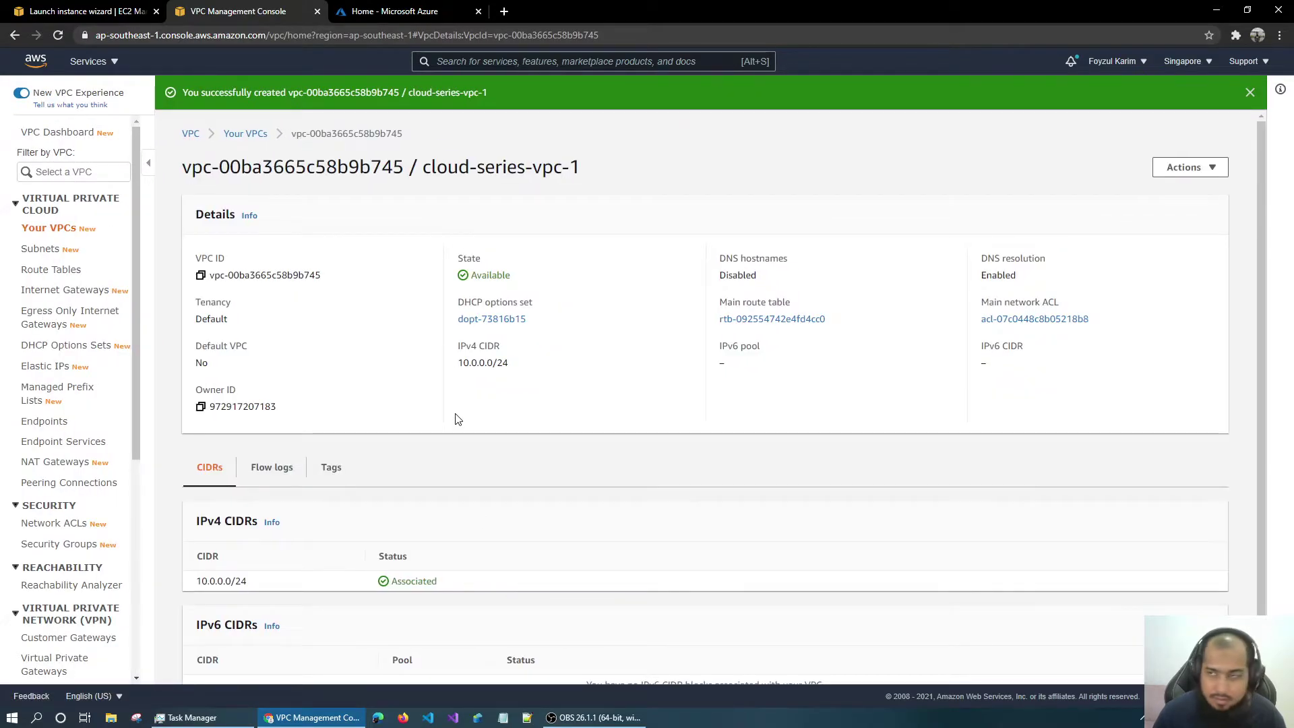
Step: Review the new VPC's details, return to the launch instance wizard and refresh its VPC list to use cloud-series-vpc-1 as the network
scroll(392, 303, "down", 1)
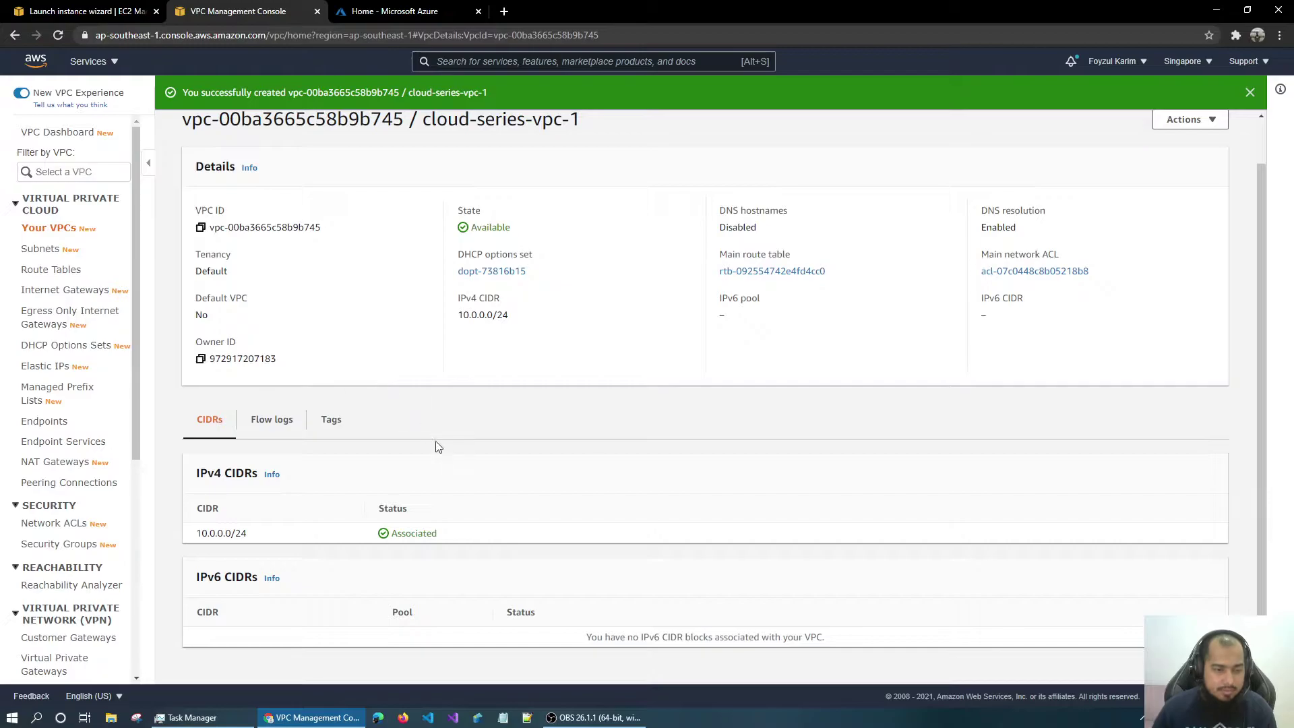
scroll(441, 453, "up", 1)
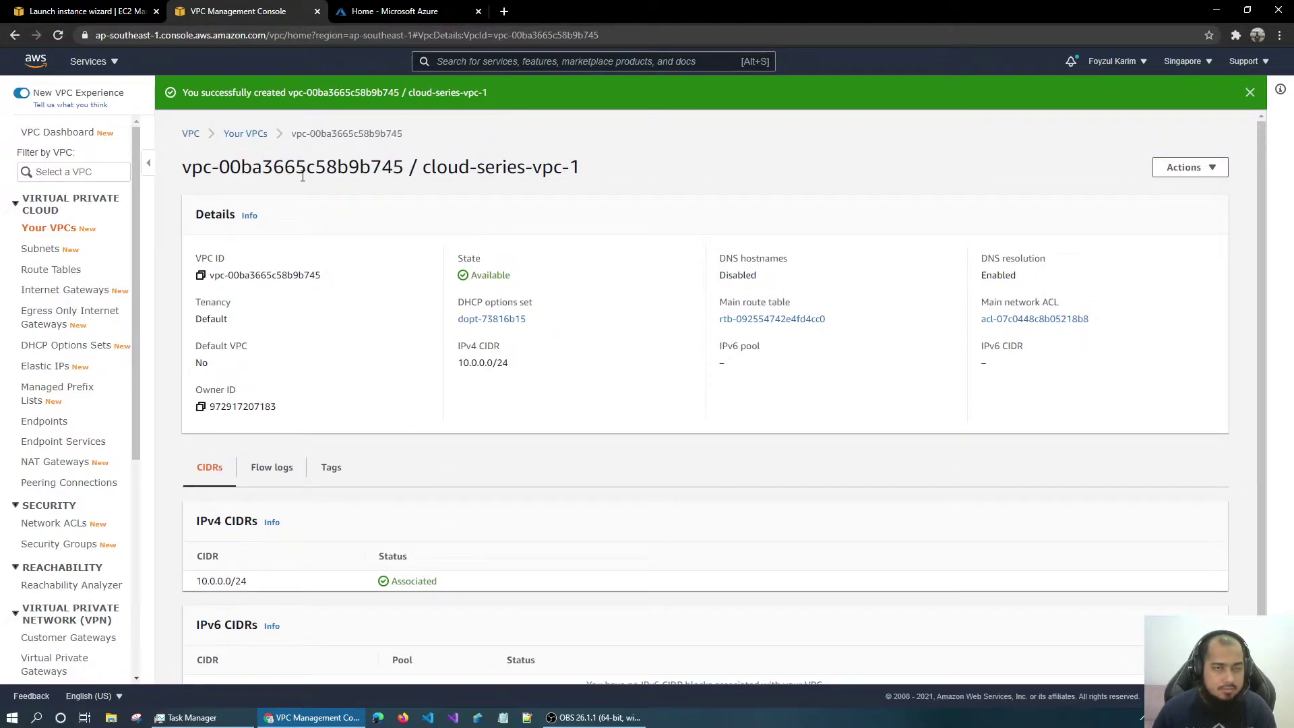
left_click(84, 11)
left_click(473, 240)
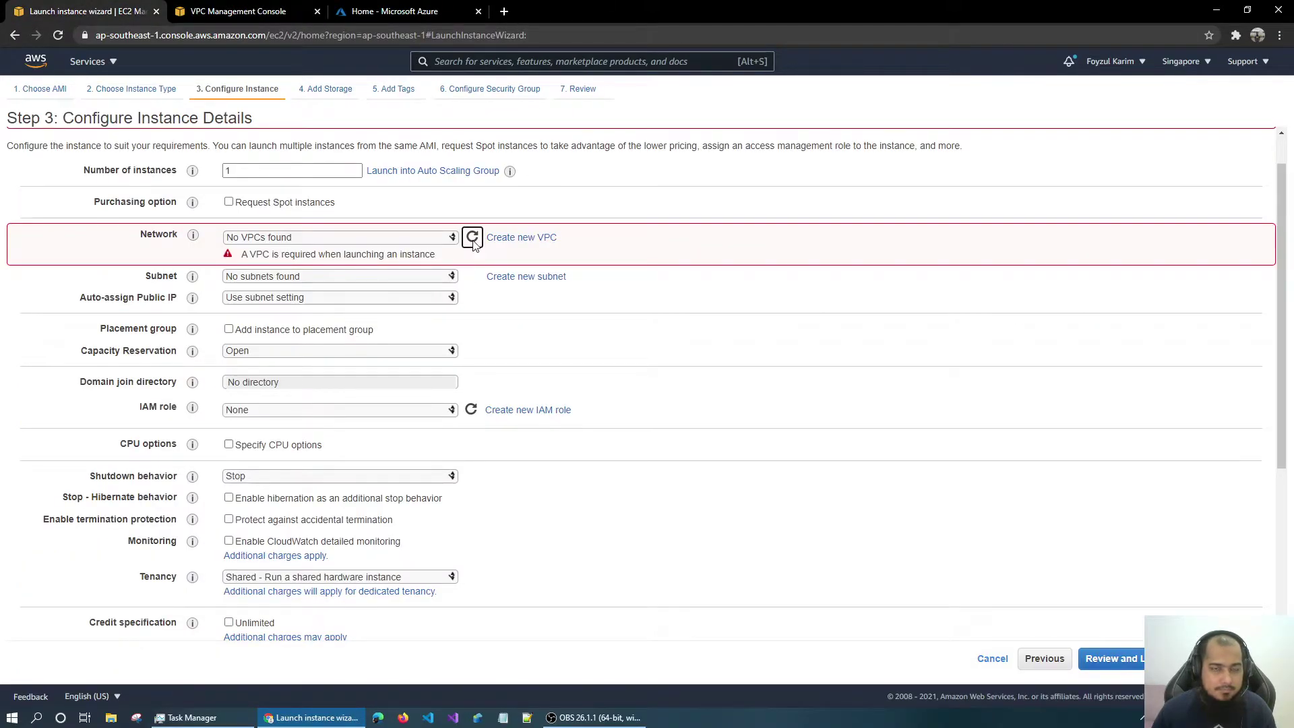
left_click(382, 283)
left_click(382, 294)
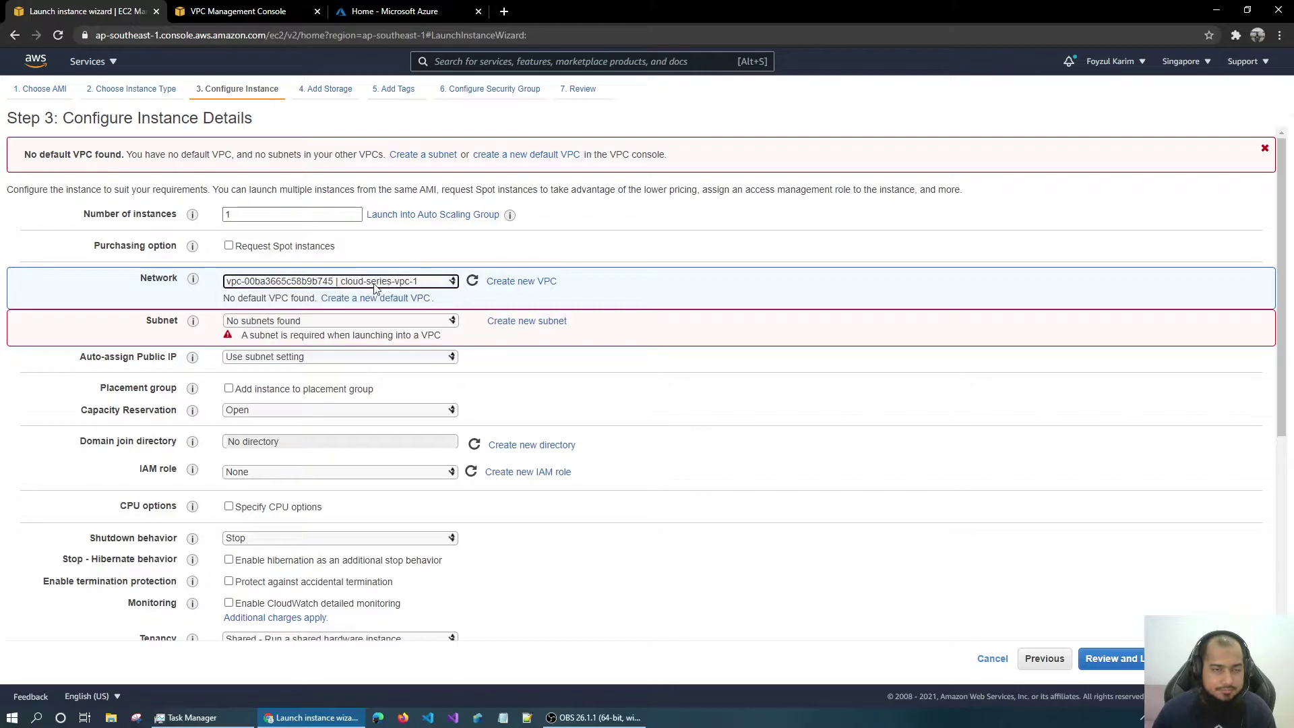
Step: Check the instance's subnet choices and start creating a new subnet in the VPC cloud-series-vpc-1
left_click(319, 321)
left_click(319, 333)
left_click(305, 345)
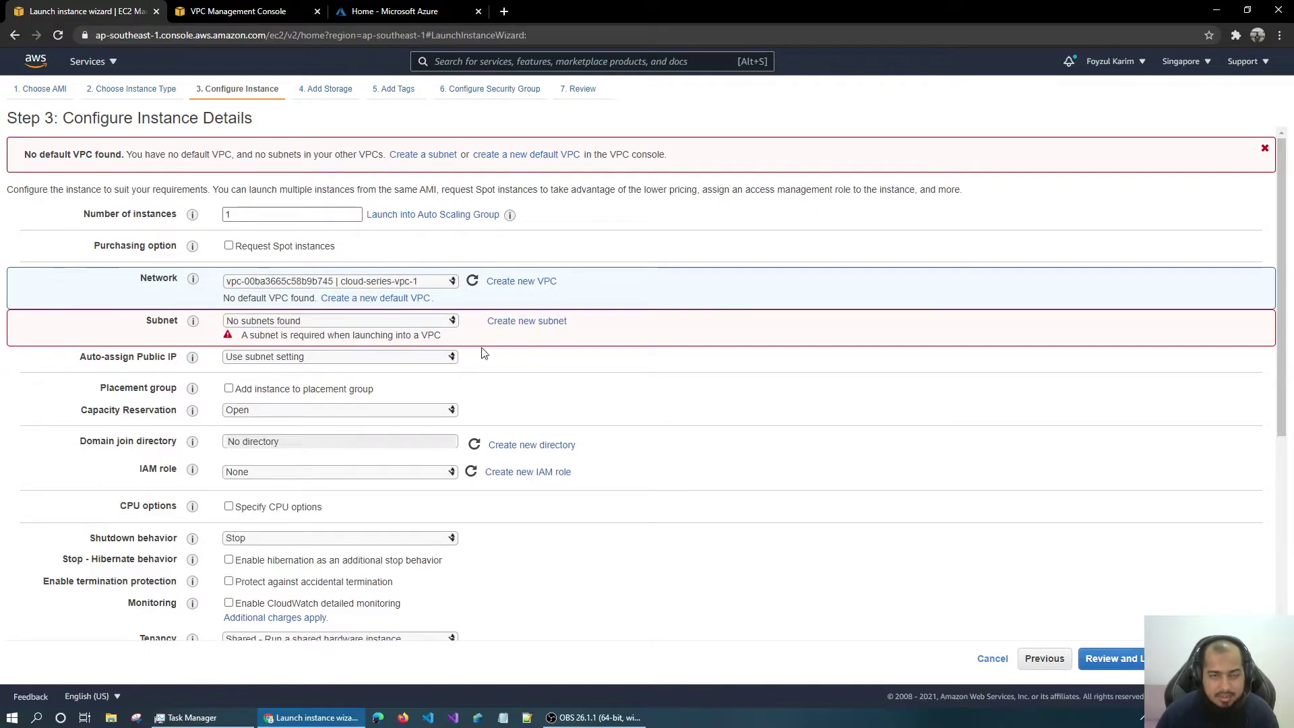
left_click(524, 322)
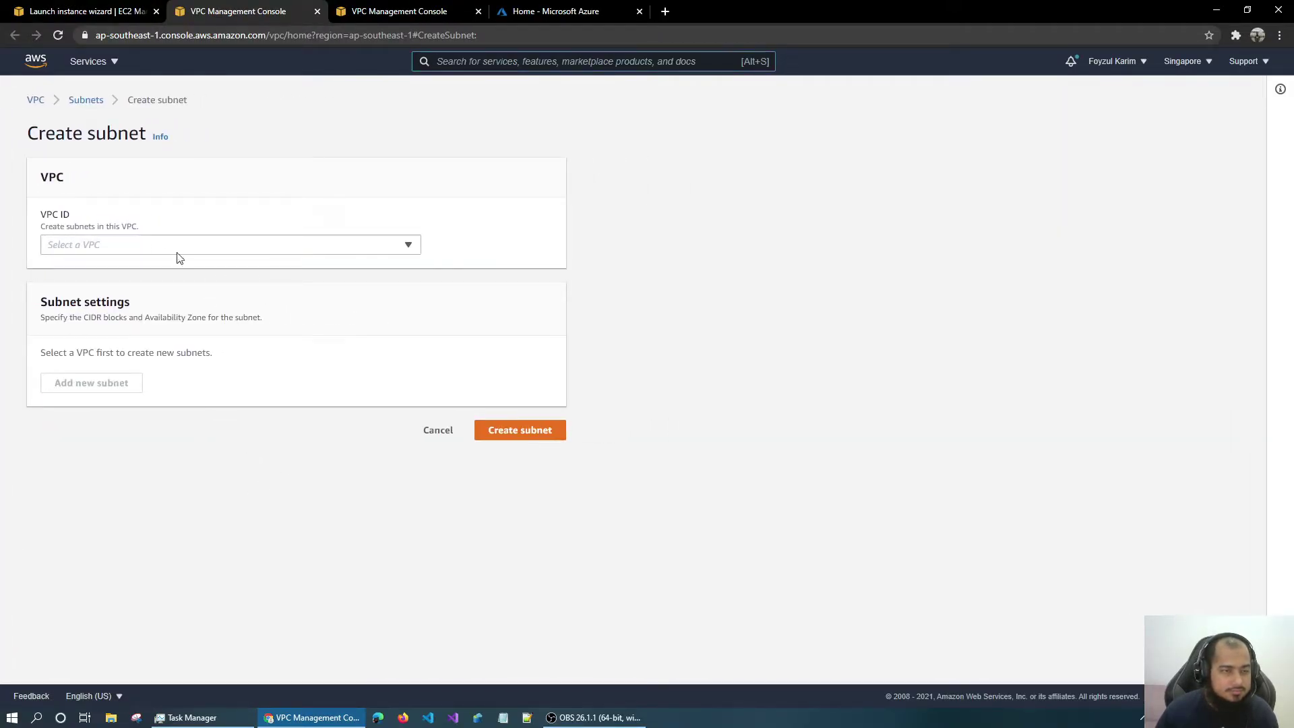
left_click(150, 244)
left_click(127, 290)
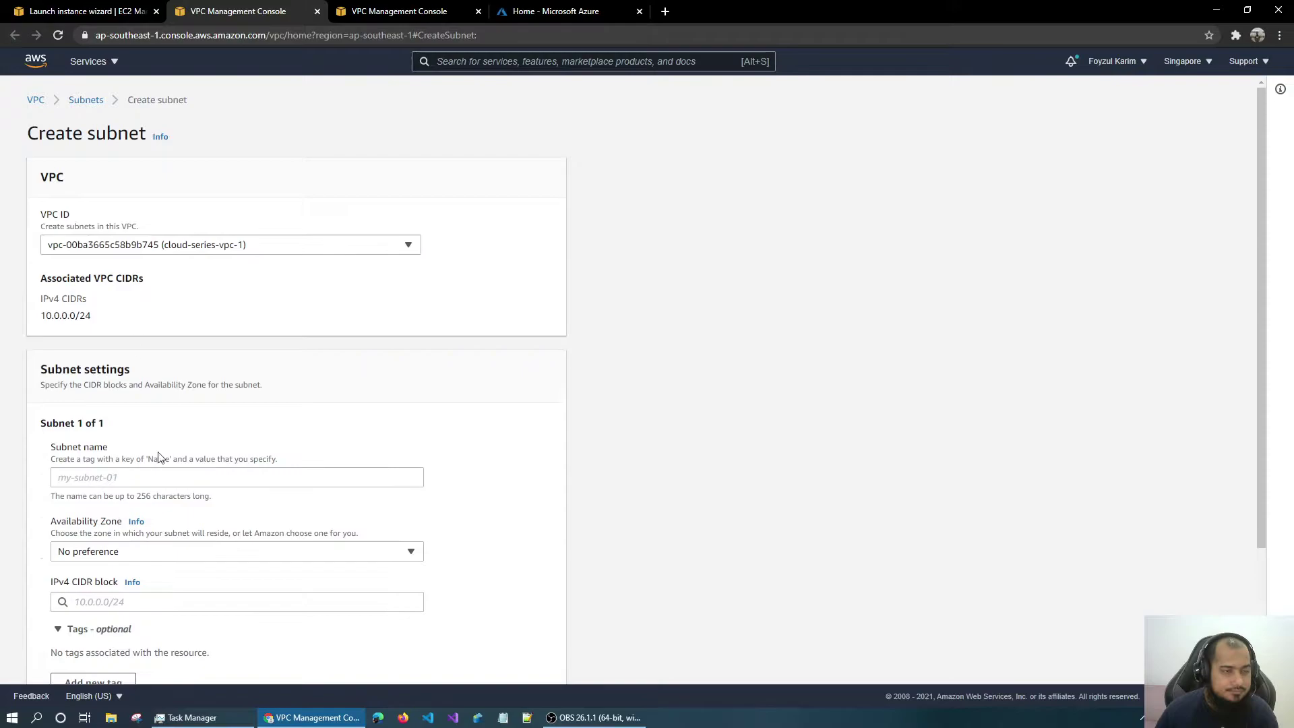
Step: Name the new subnet cloud-series-subnet-1
scroll(613, 453, "down", 2)
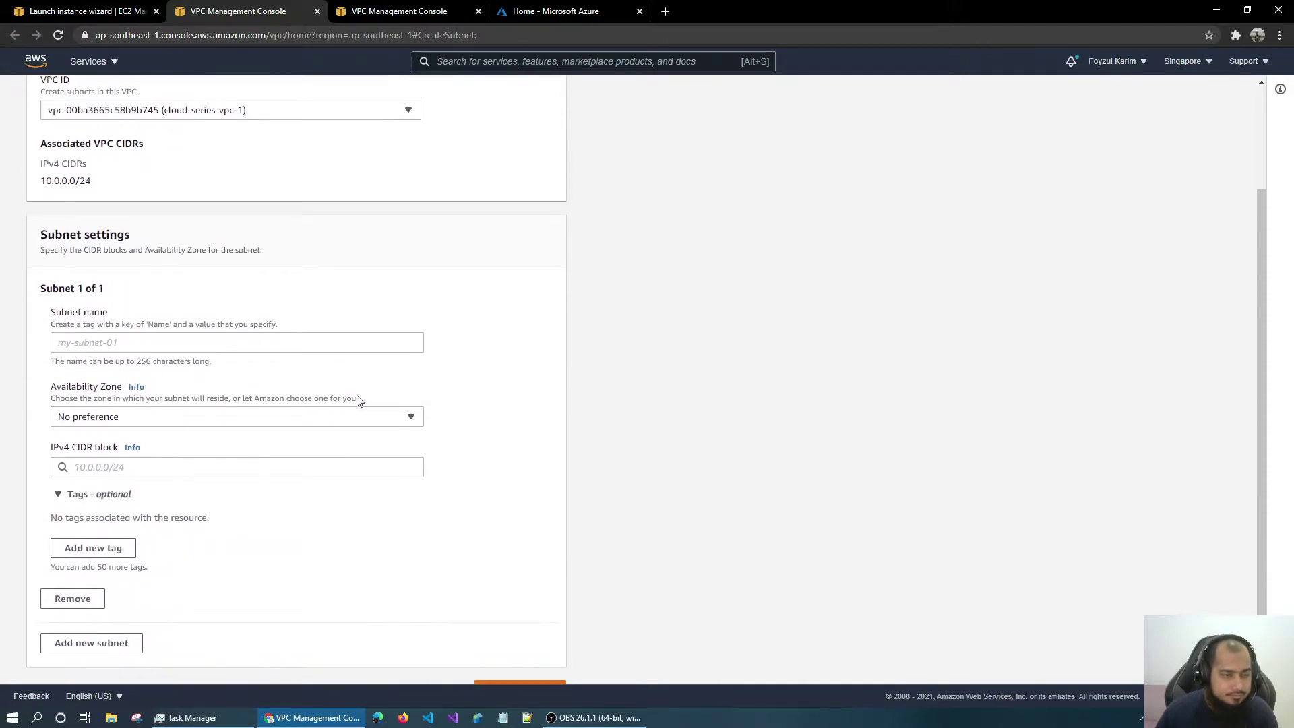
left_click(120, 339)
type("cloud-se")
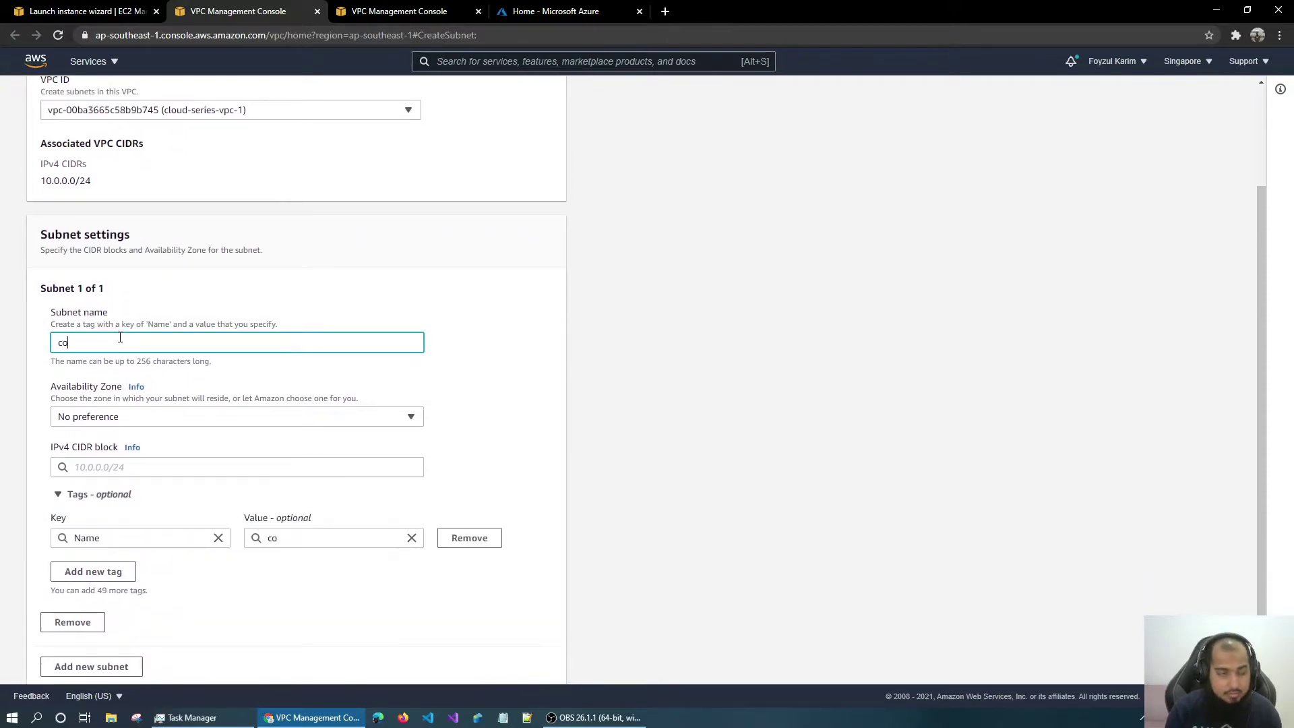
type("ries-subnet-1")
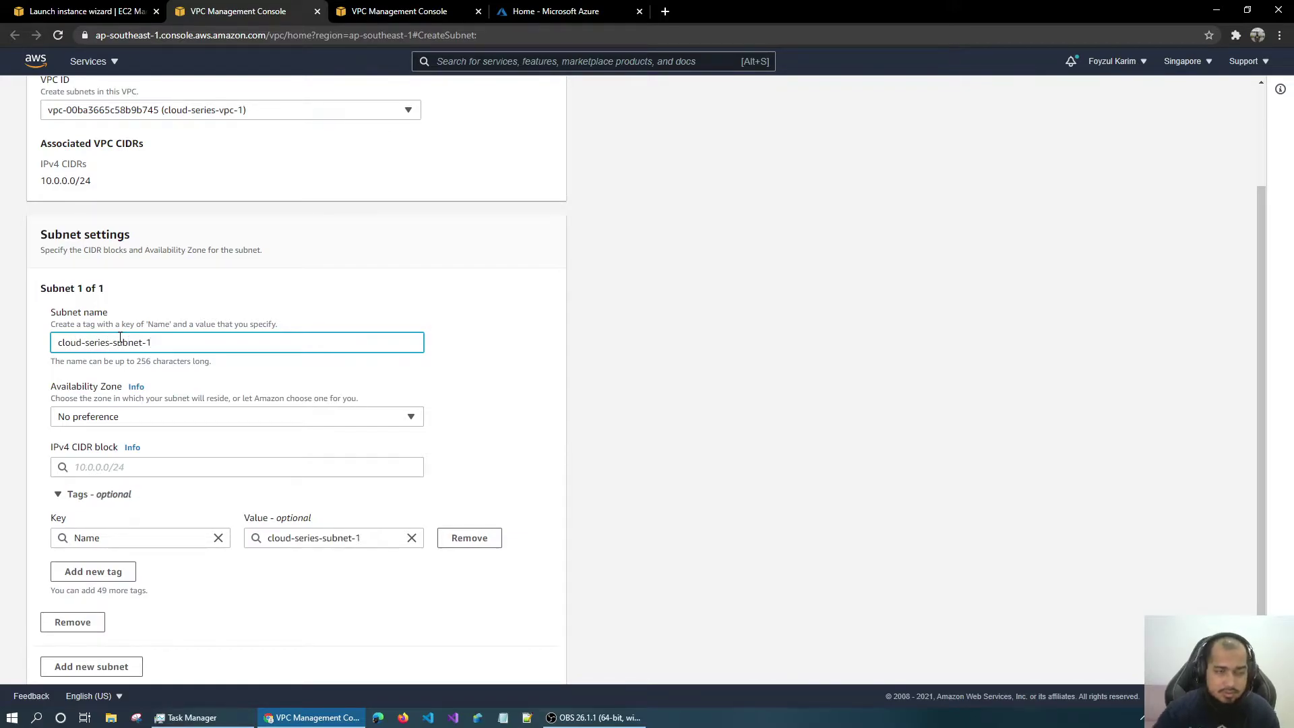
left_click(919, 464)
Step: Keep No preference as the Availability Zone for the new subnet
key("ctrl+plus")
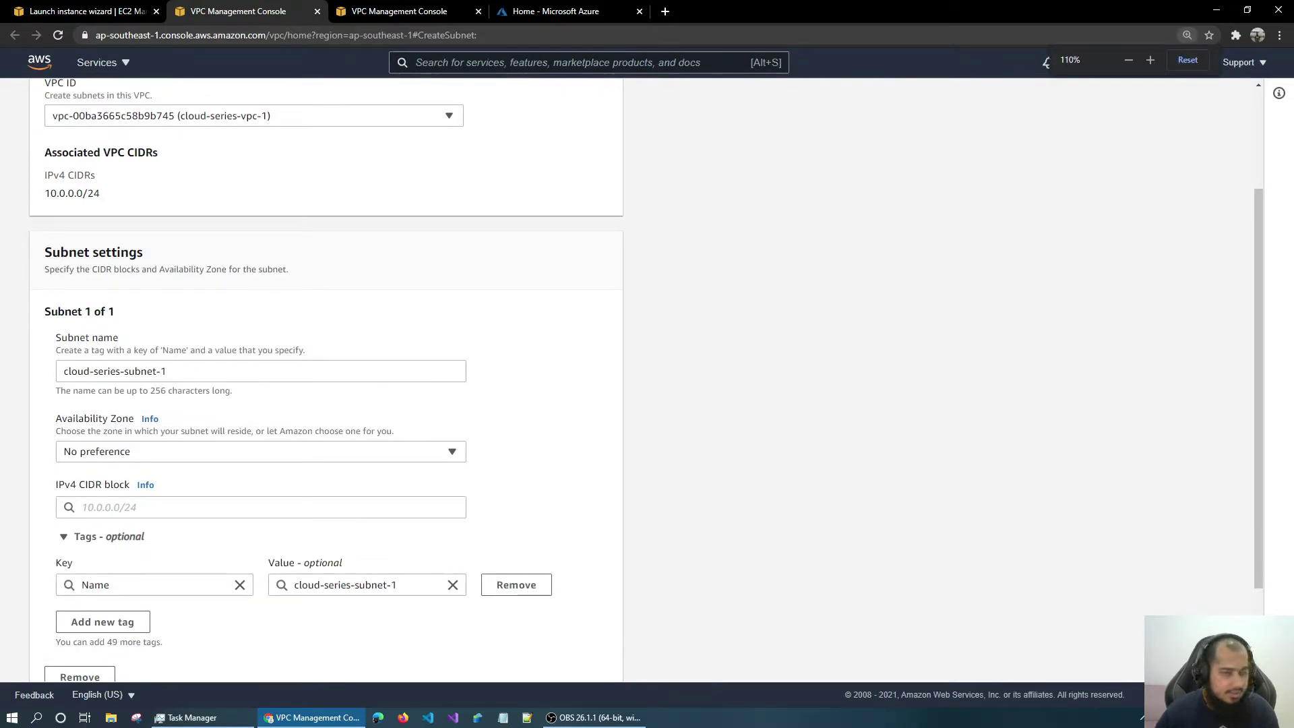
scroll(190, 439, "down", 2)
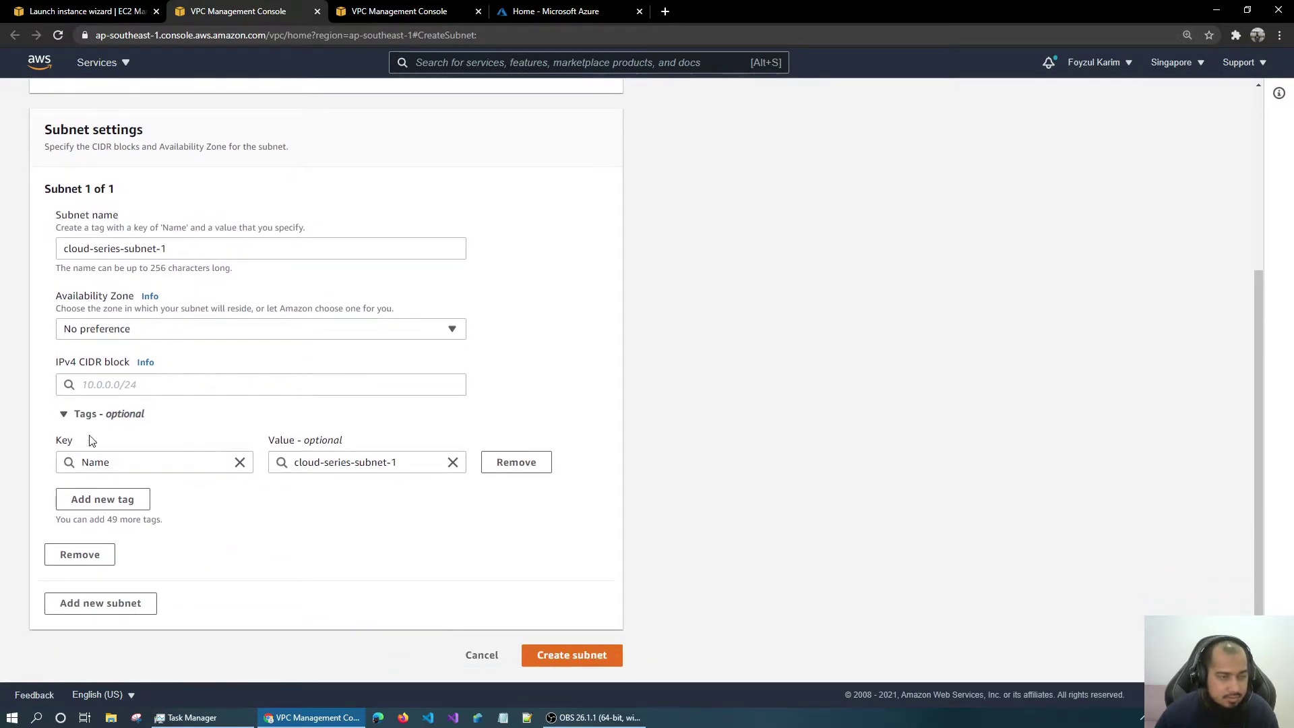
left_click(200, 328)
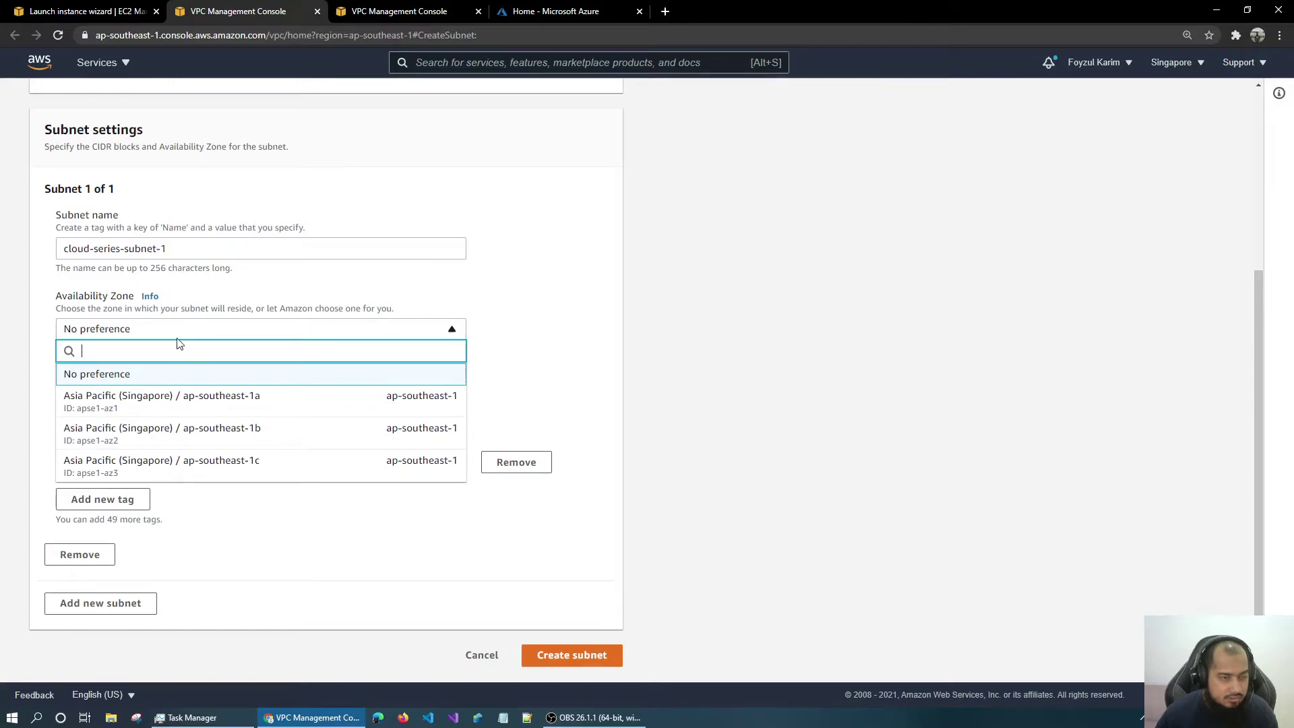
left_click(117, 375)
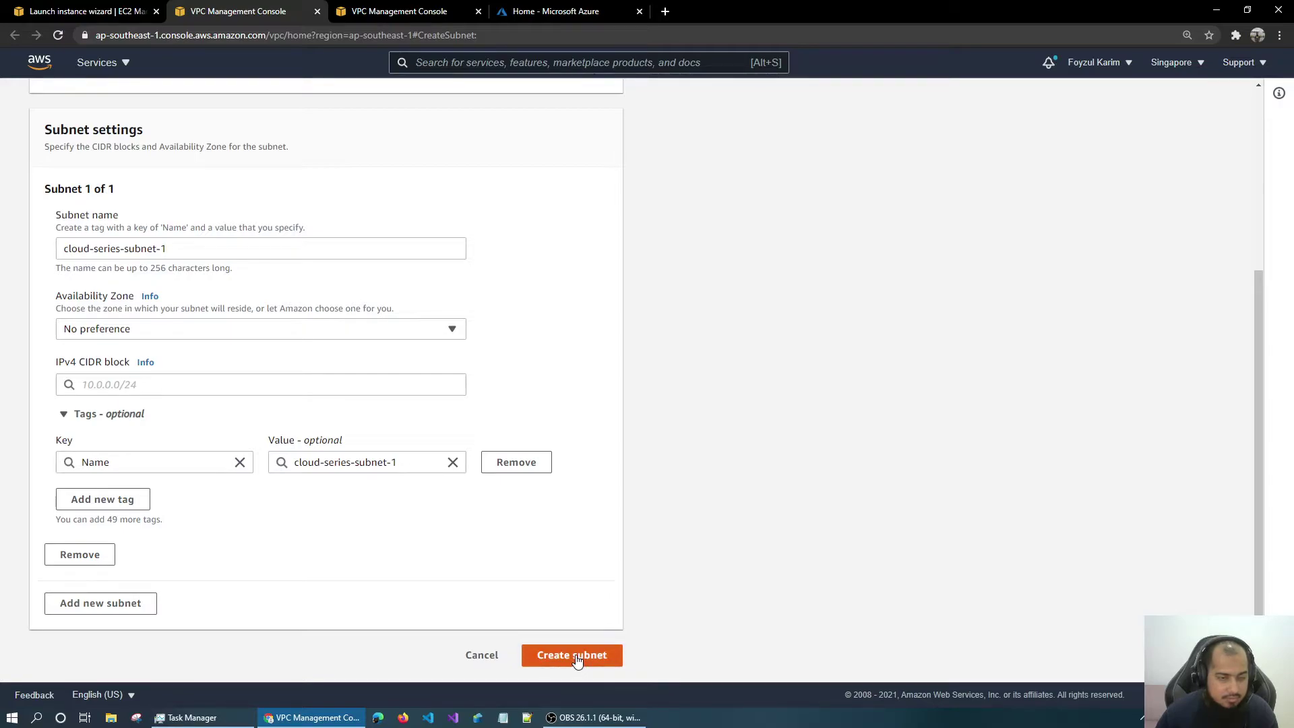
left_click(91, 505)
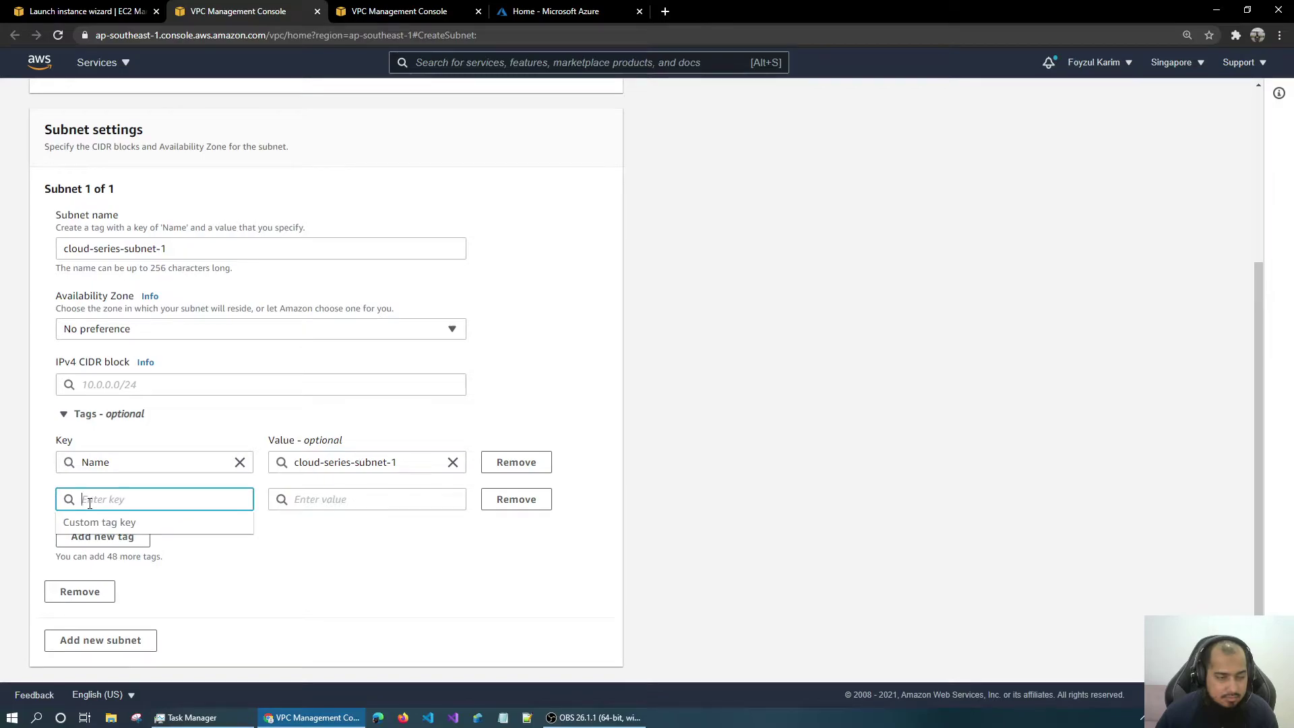
left_click(746, 526)
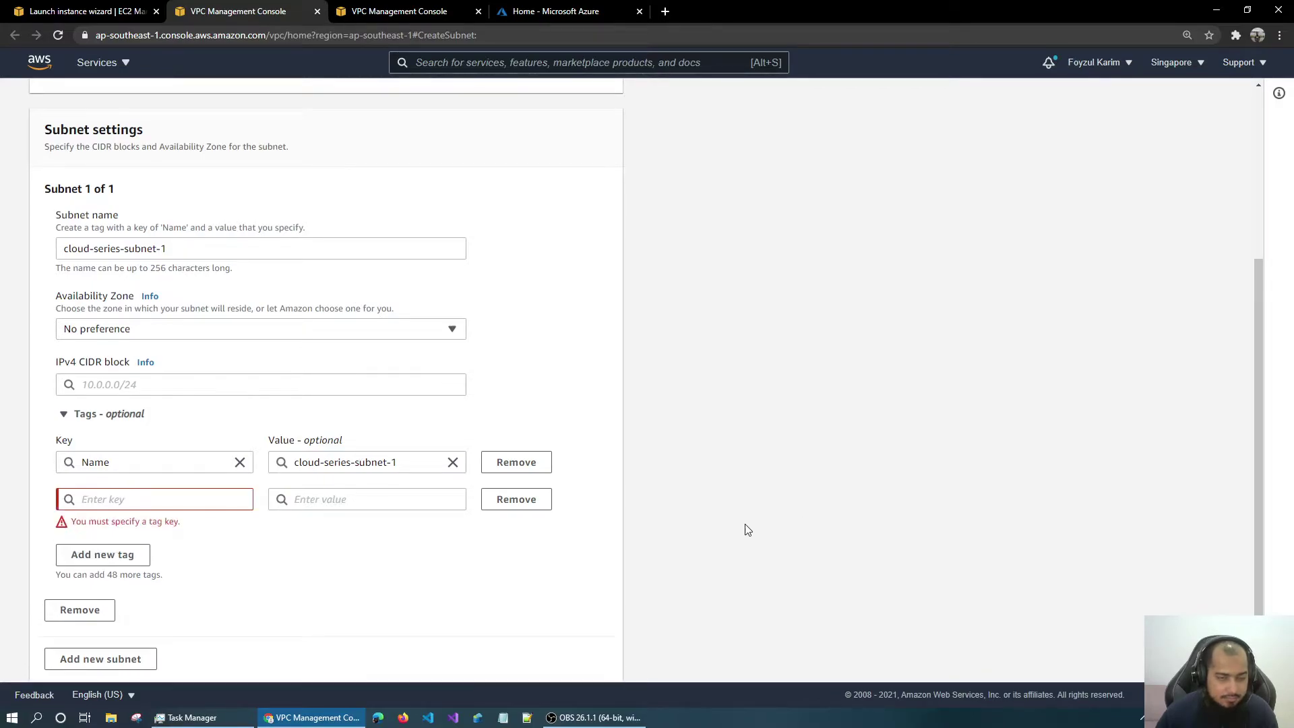
left_click(545, 502)
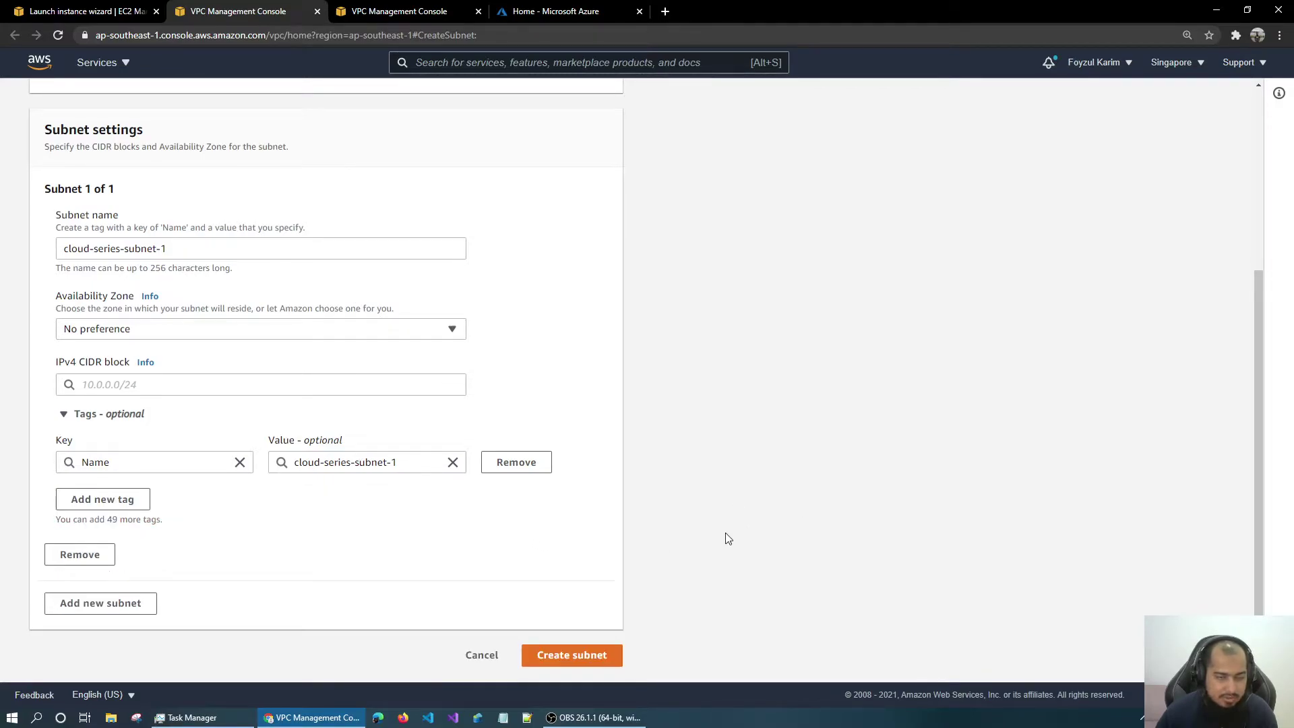
Step: Set the subnet's IPv4 CIDR block to 10.0.0.0/24 and create the subnet
left_click(599, 648)
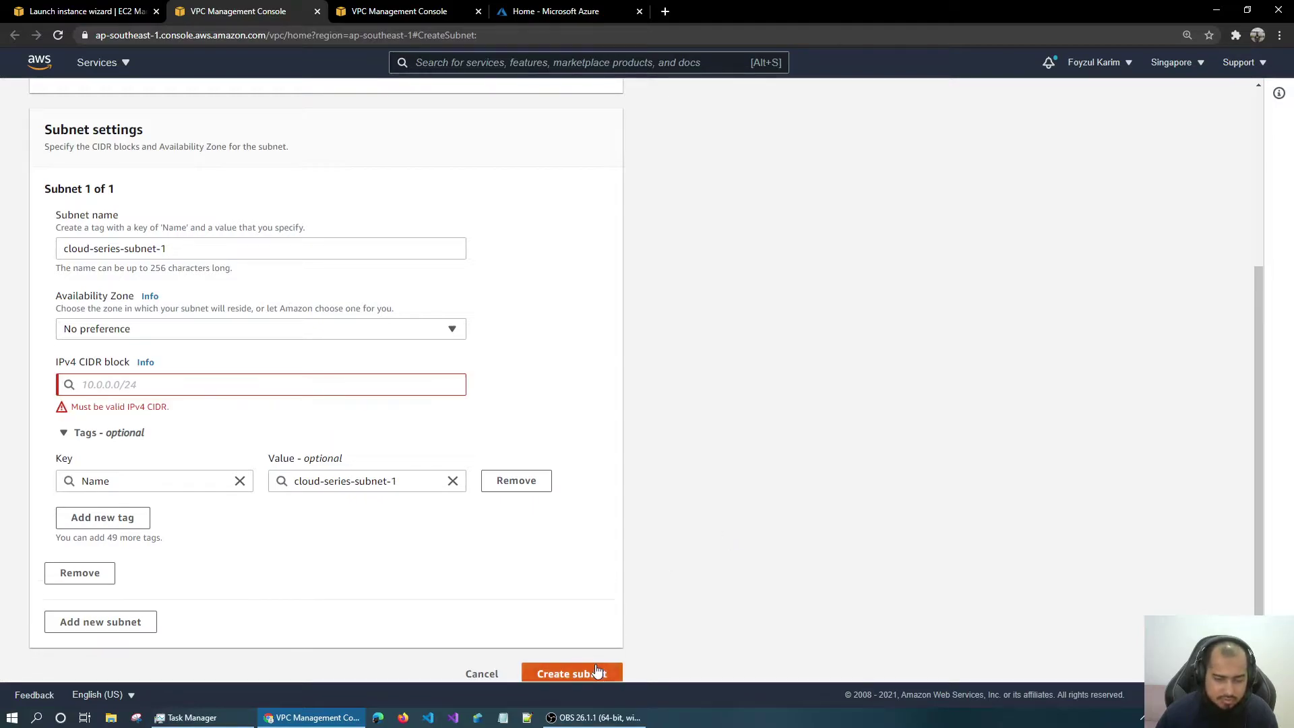
left_click(187, 388)
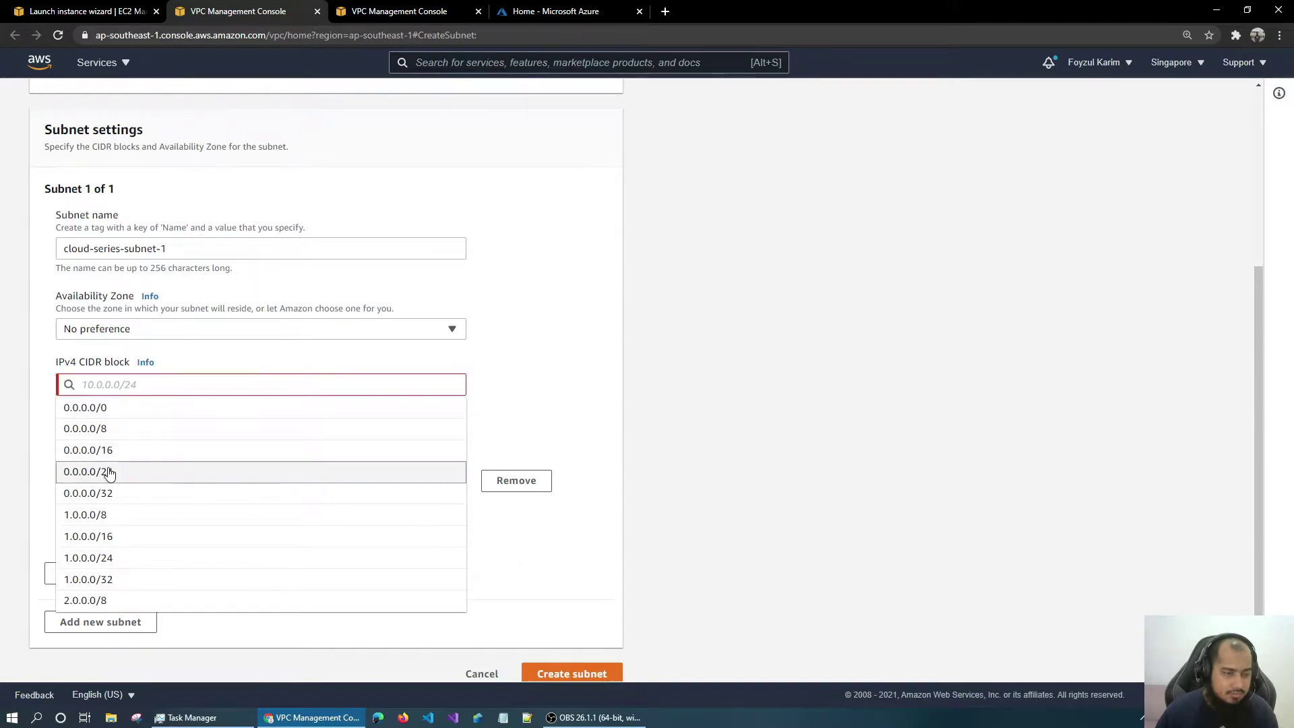
left_click(144, 471)
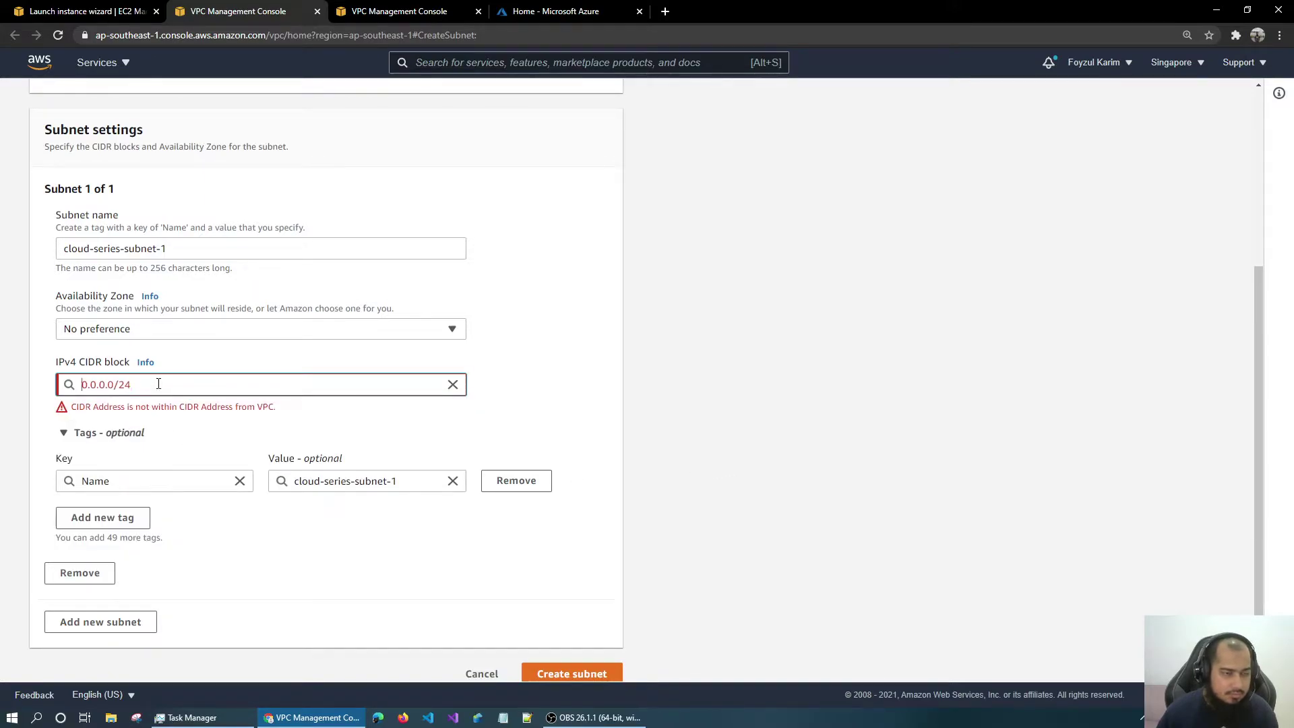
type("1")
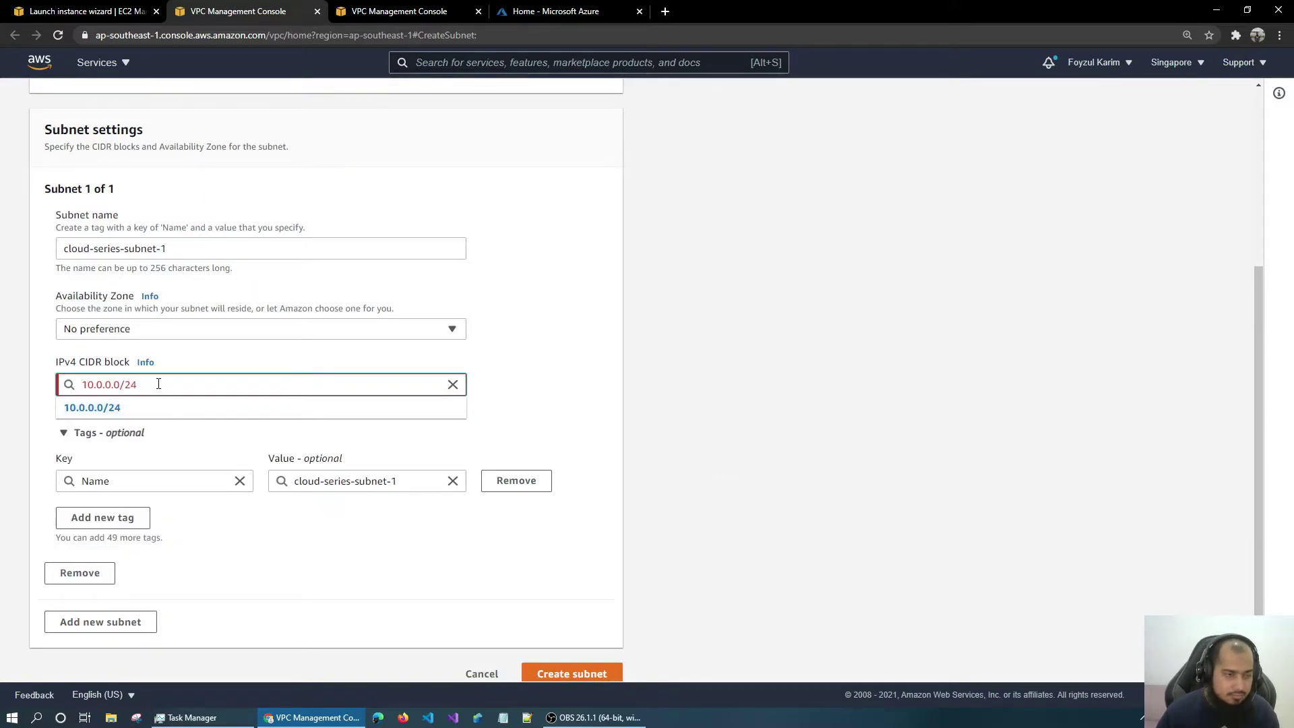
left_click(121, 407)
left_click(720, 492)
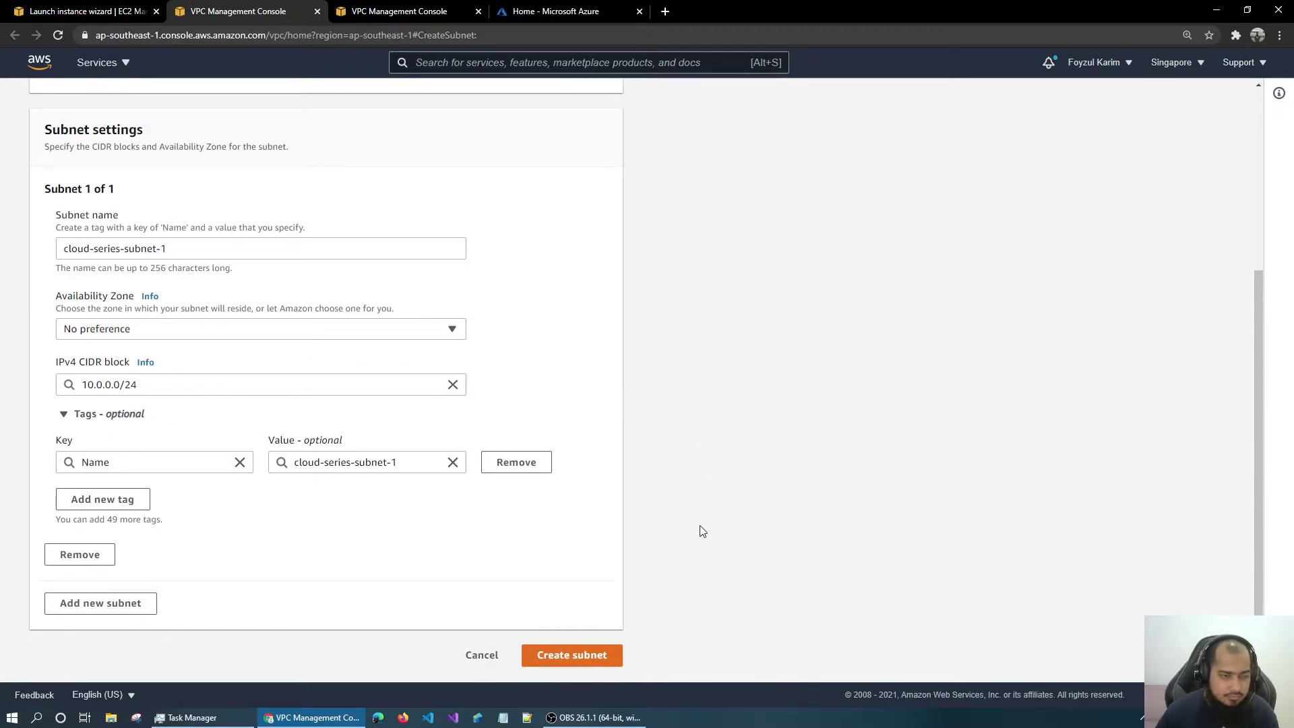
left_click(595, 657)
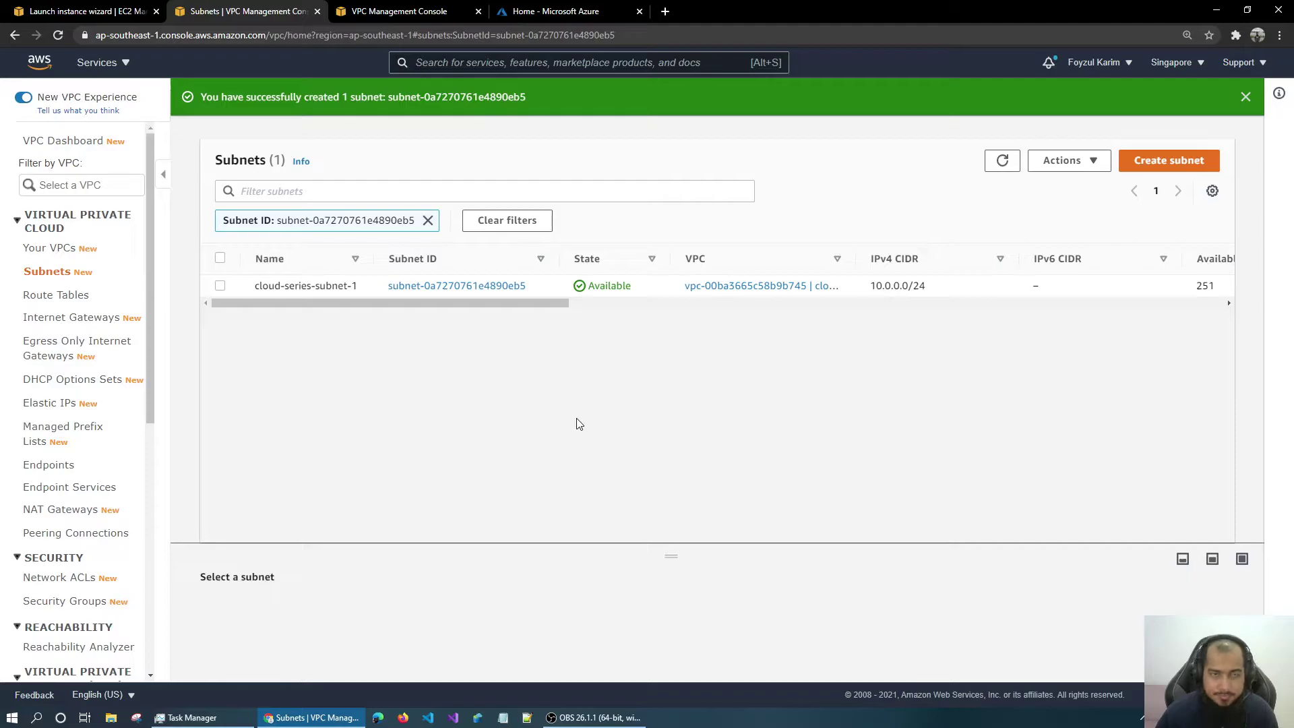
Step: Clear the subnet list's filter and selection, close the VPC console pages and return to the launch instance wizard
left_click(427, 221)
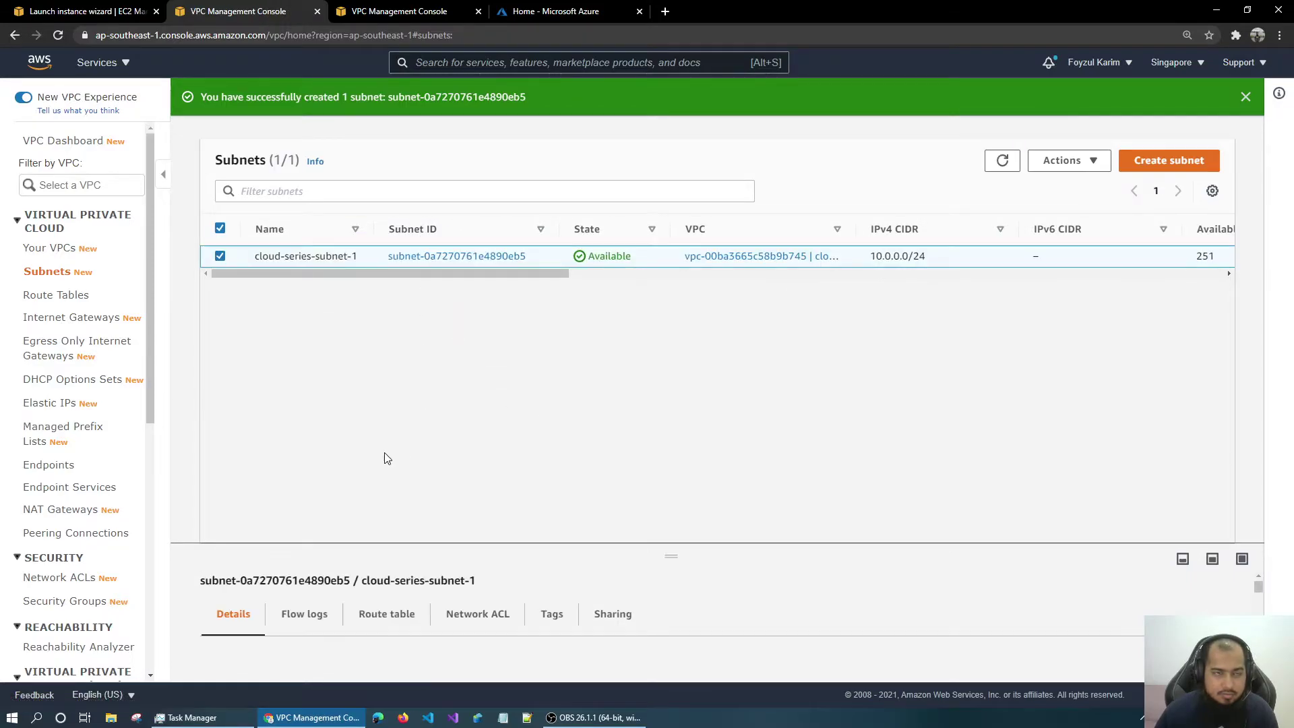
left_click(220, 228)
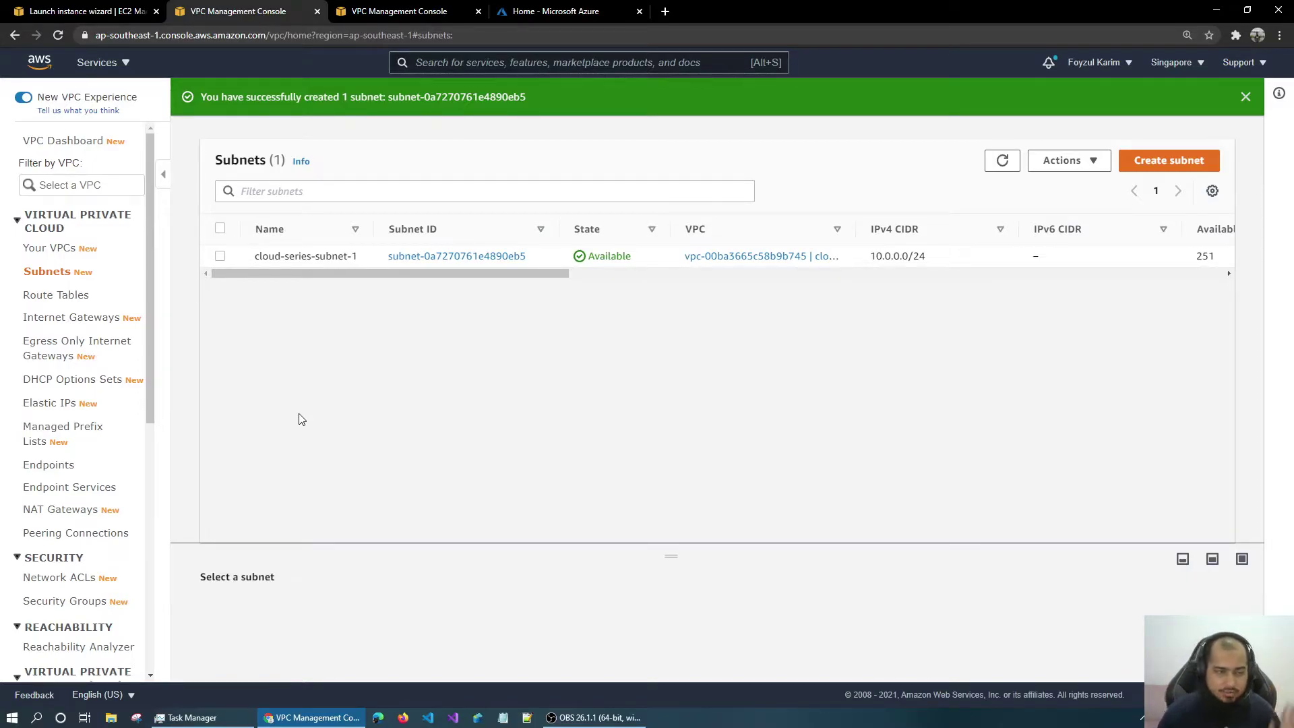
left_click(333, 11)
left_click(295, 19)
left_click(316, 11)
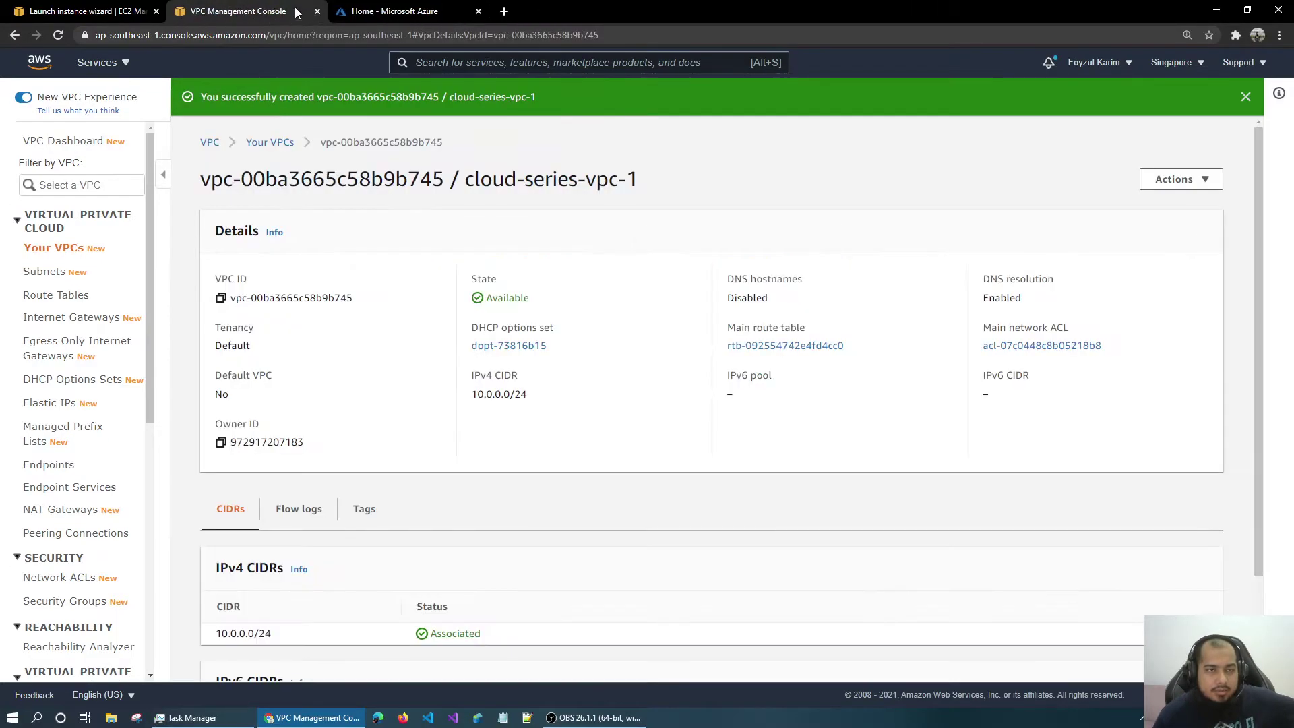
left_click(130, 8)
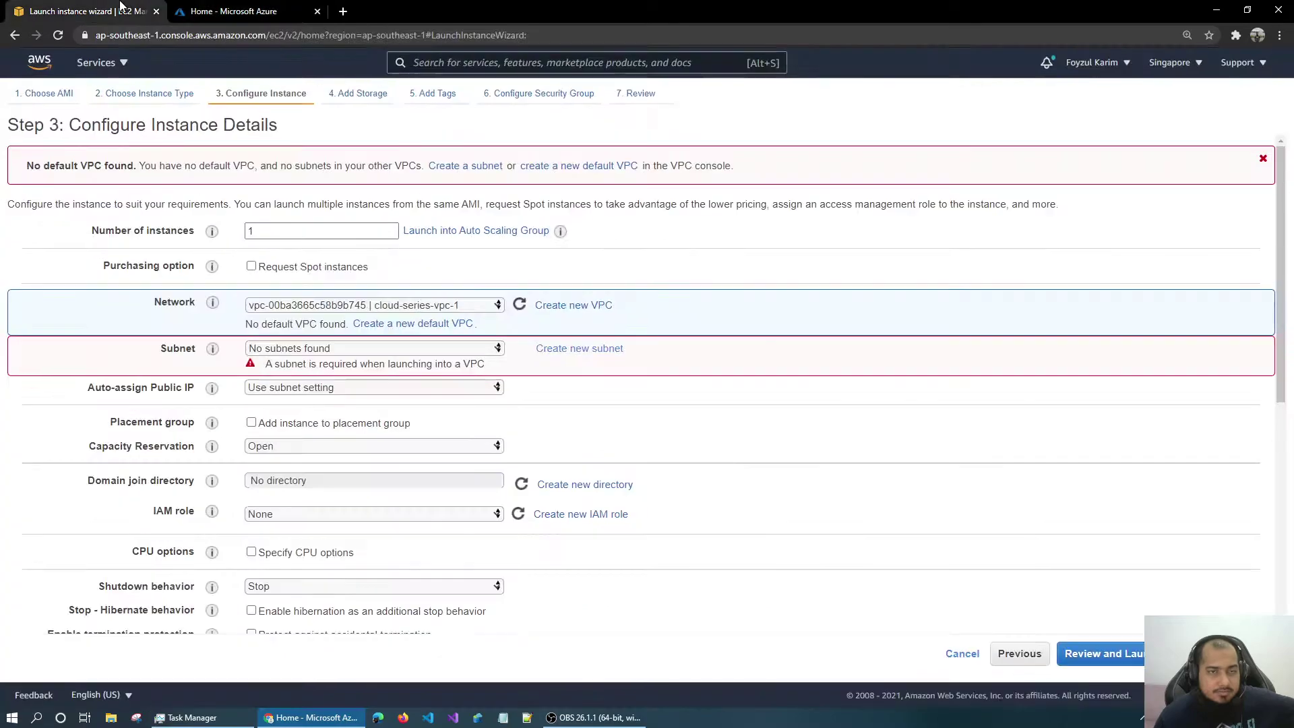
Step: Refresh the network list of the instance so that cloud-series-subnet-1 is used as its subnet
left_click(399, 353)
left_click(399, 353)
left_click(519, 305)
left_click(399, 353)
left_click(399, 353)
left_click(520, 400)
Step: Set Auto-assign Public IP to Enable for the instance
scroll(520, 400, "down", 2)
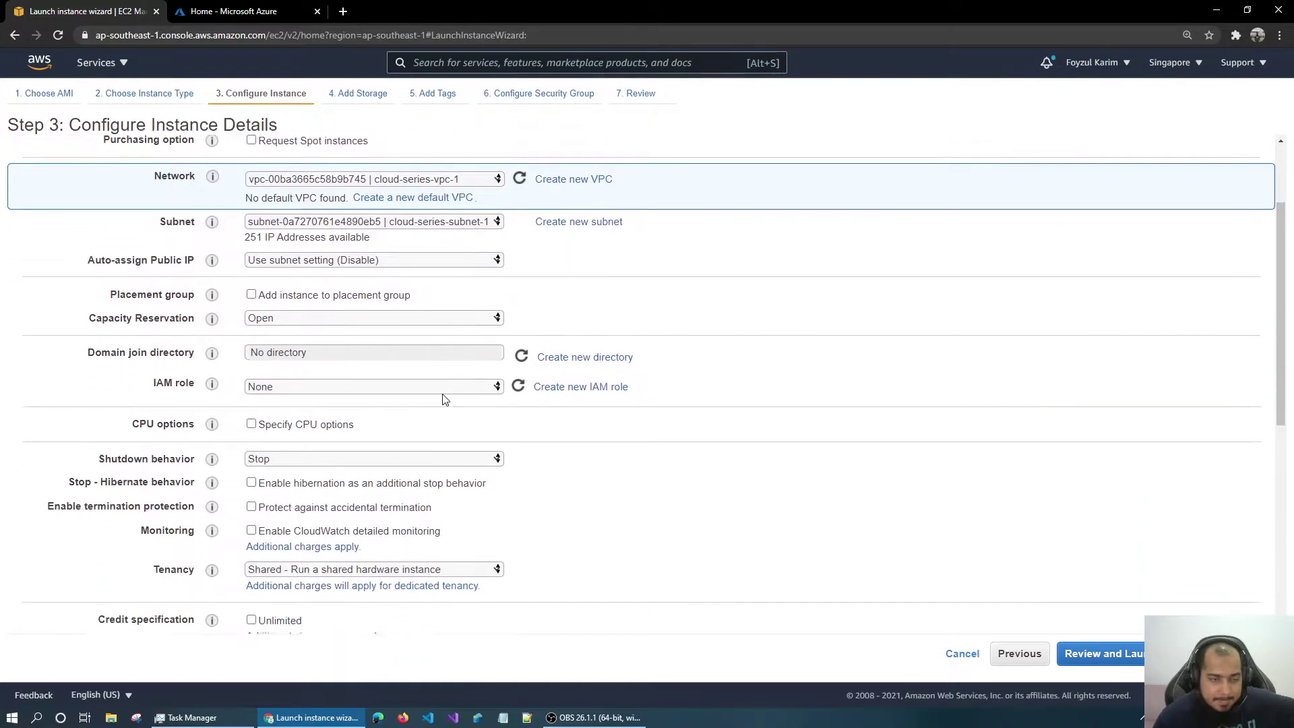
left_click(300, 254)
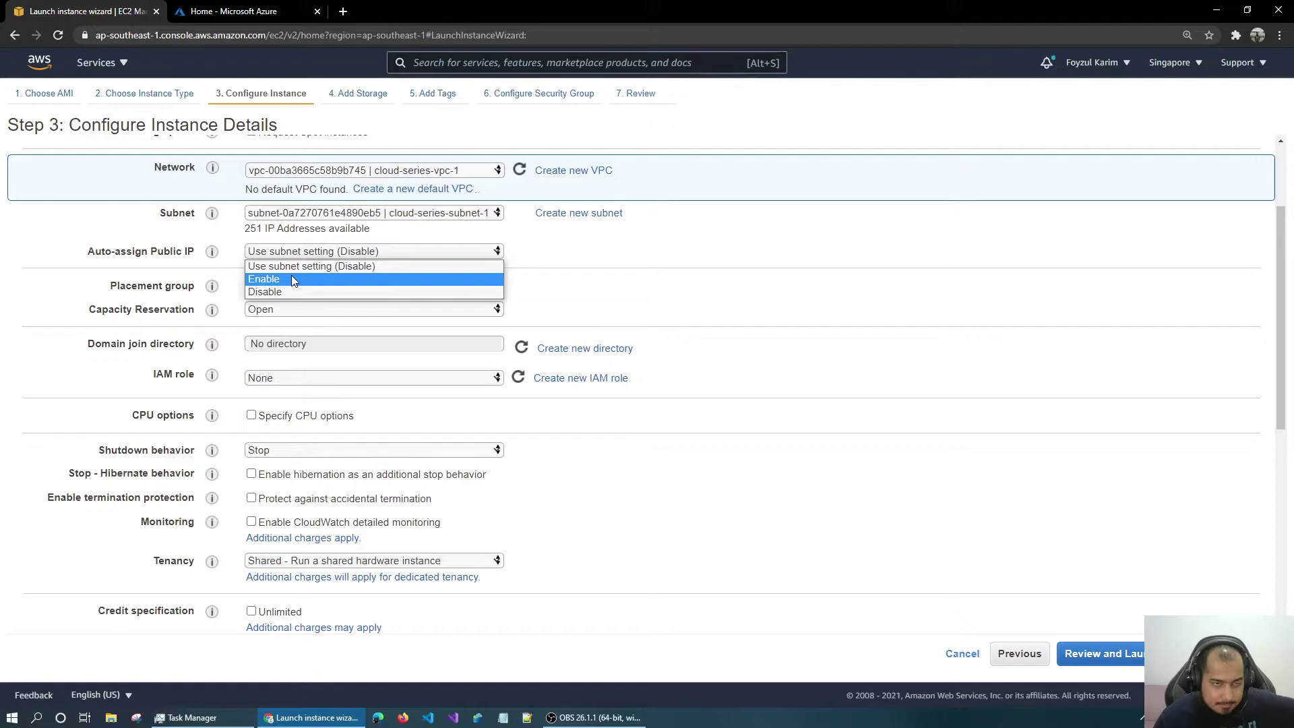
left_click(291, 279)
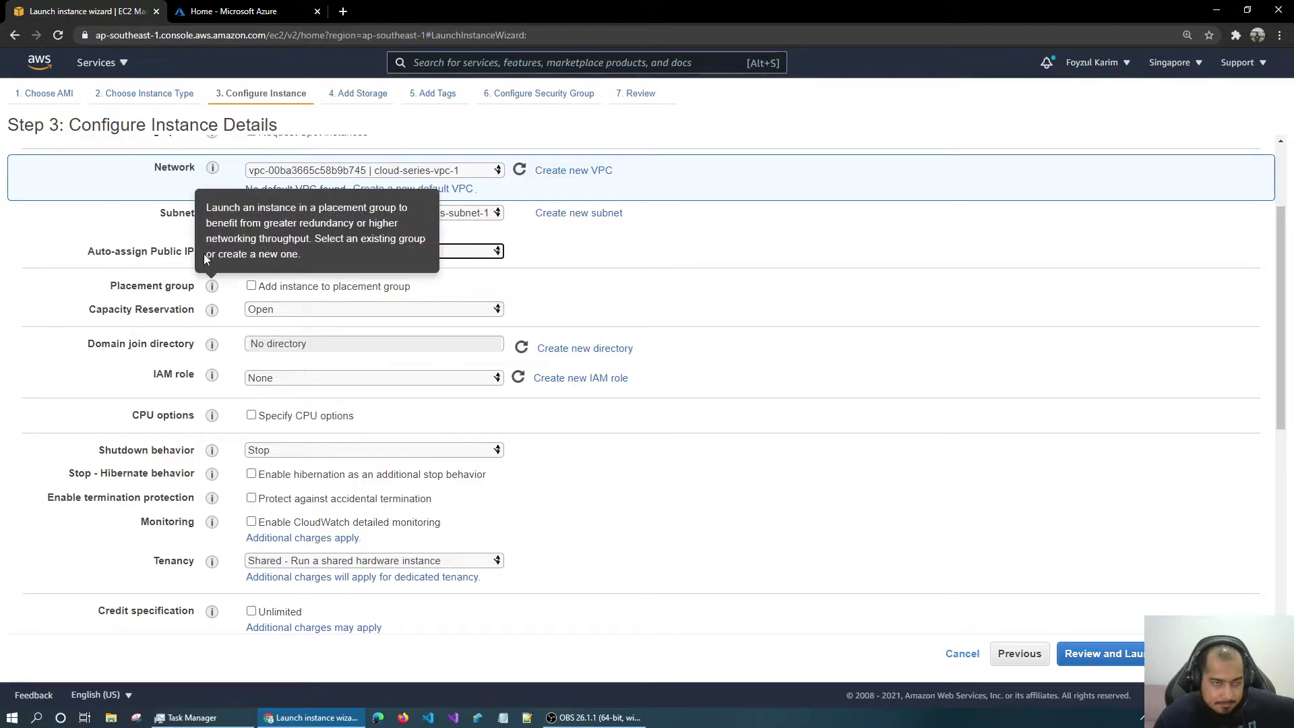
mouse_move(211, 253)
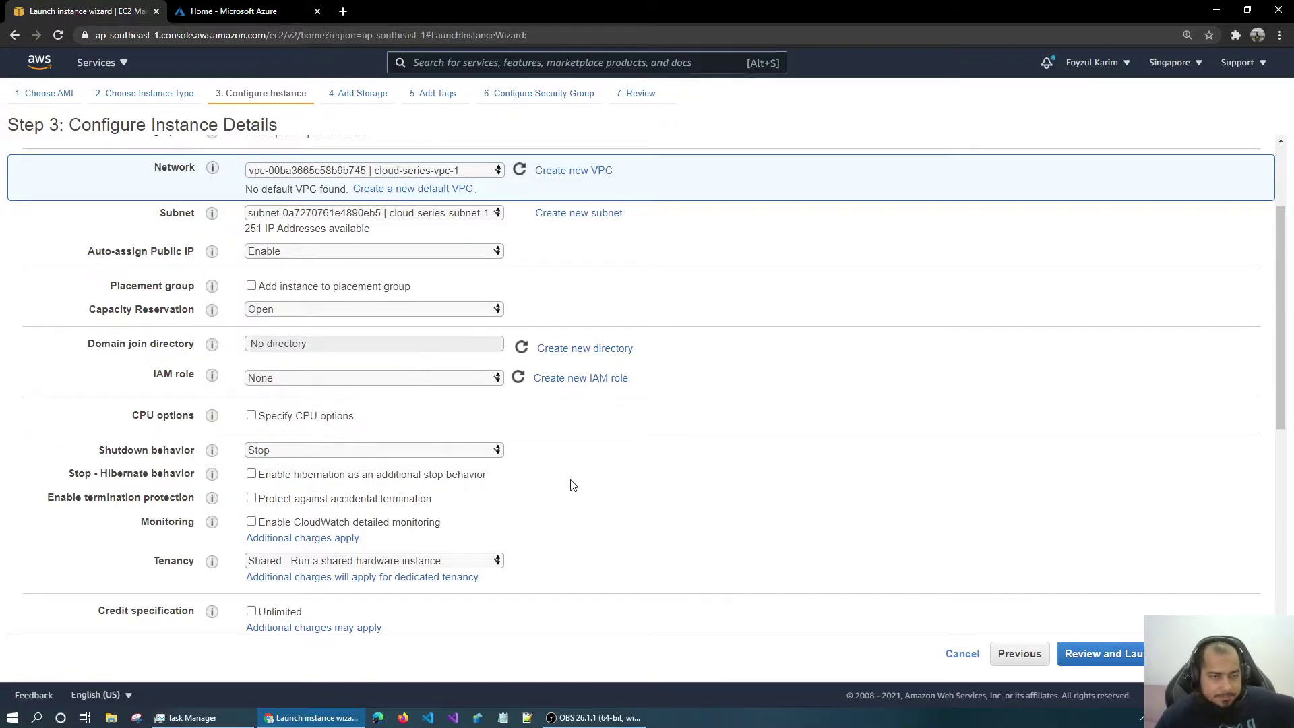
Step: Review the remaining instance details and network interface settings, keep their defaults and continue to Add Storage
scroll(571, 485, "down", 1)
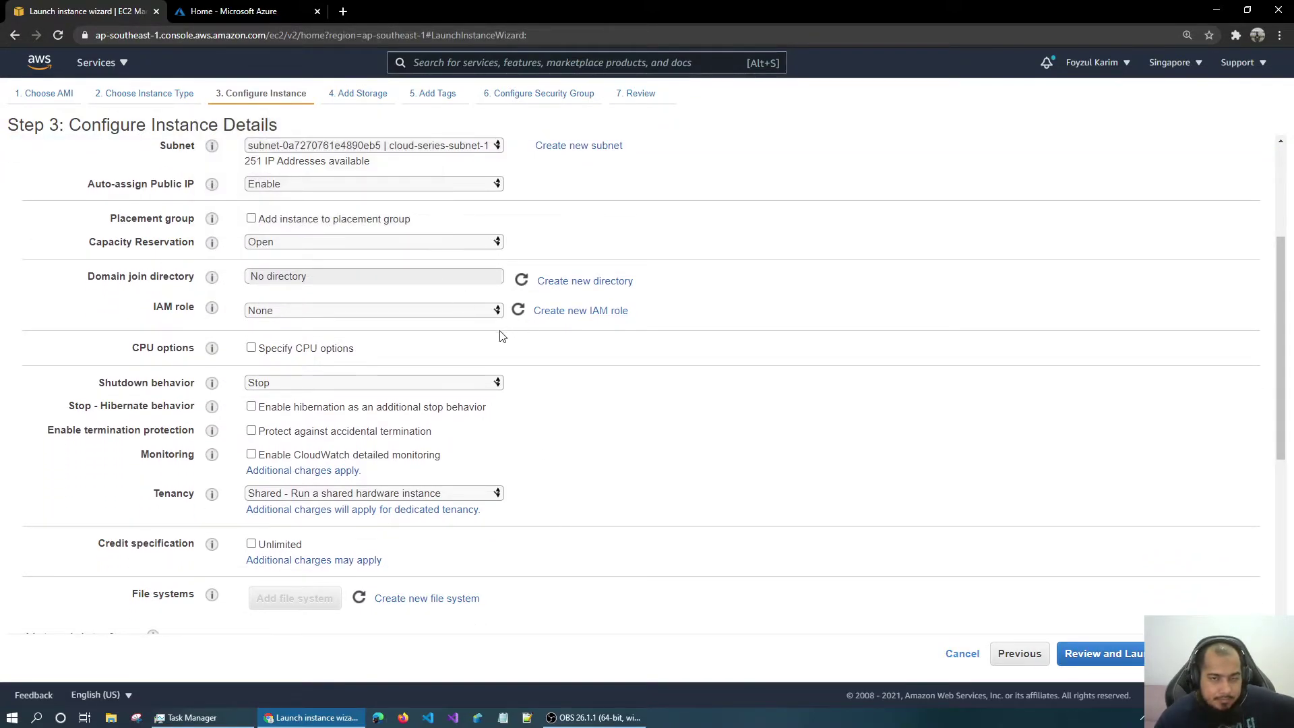
left_click(264, 279)
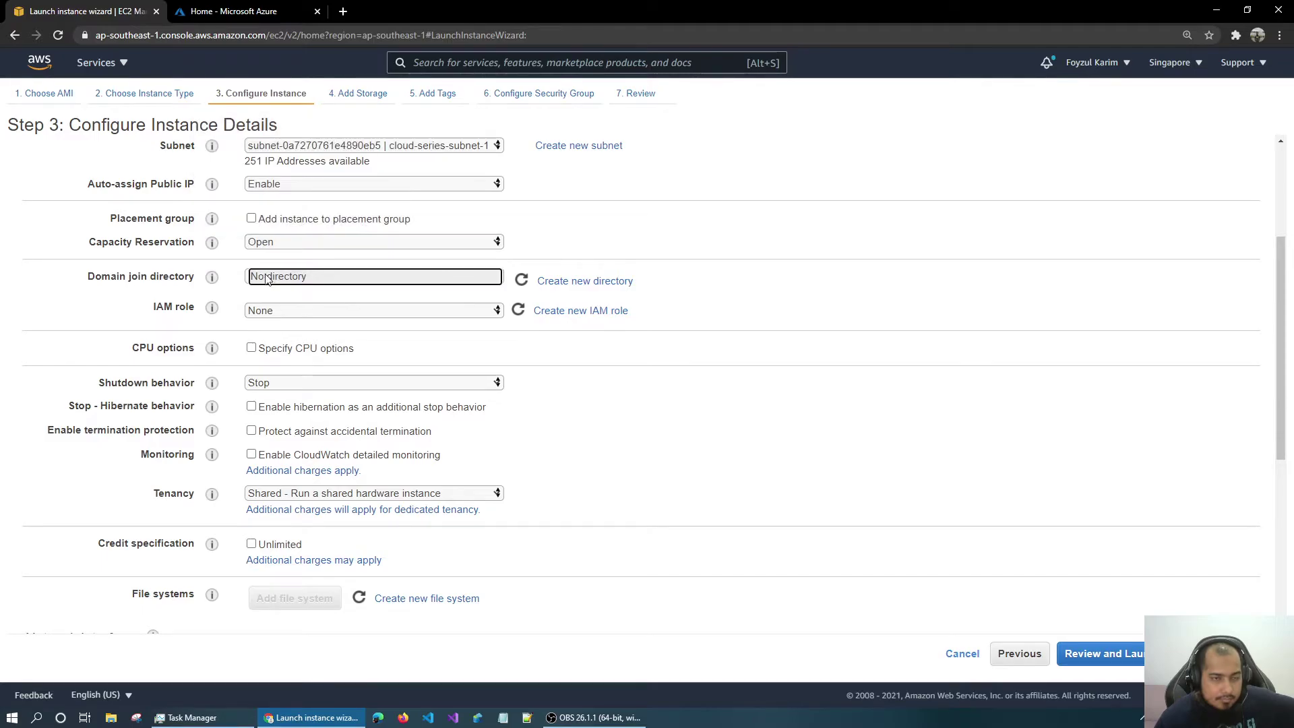
left_click_drag(265, 279, 676, 363)
left_click(675, 364)
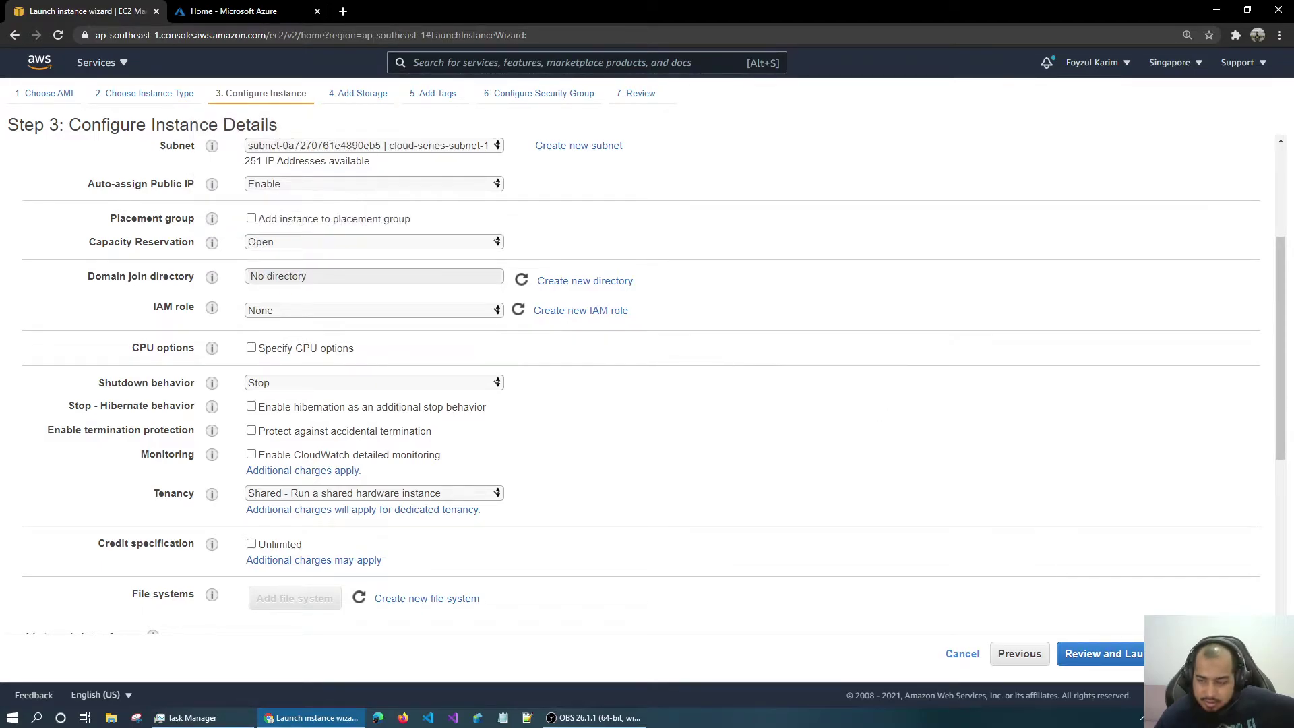
scroll(855, 496, "down", 5)
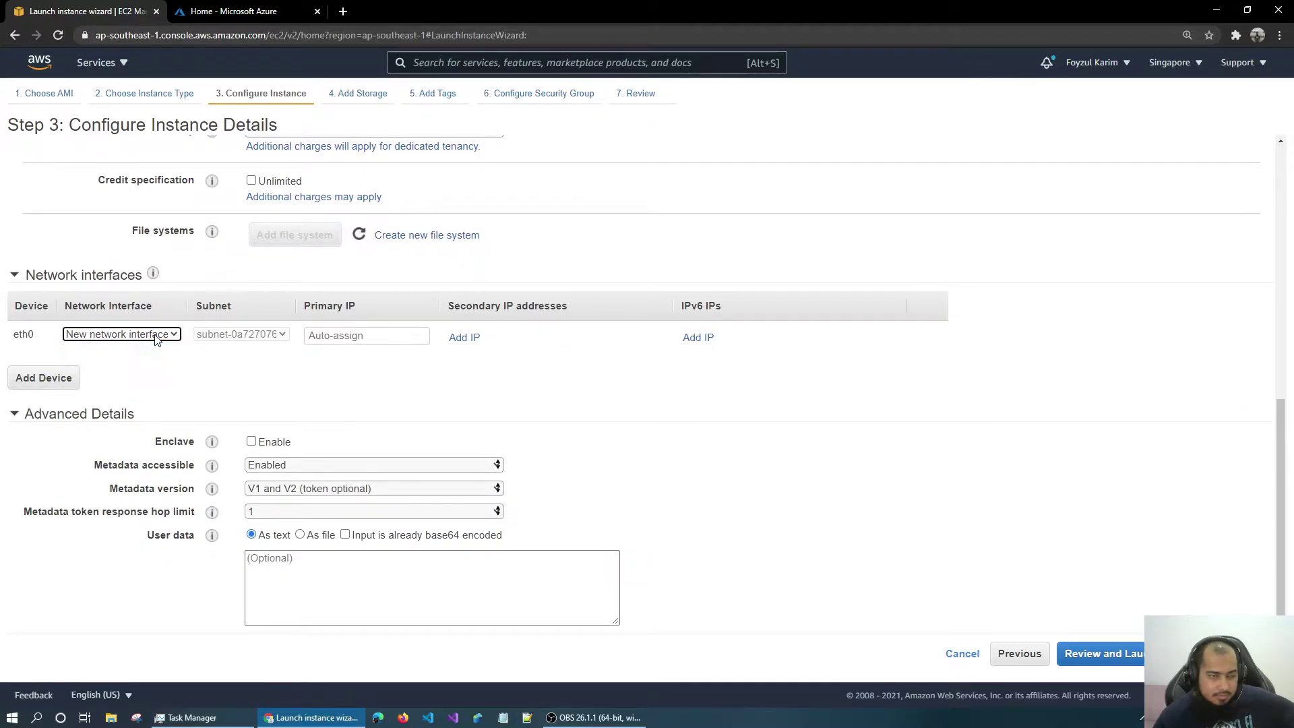
left_click(333, 335)
left_click(335, 354)
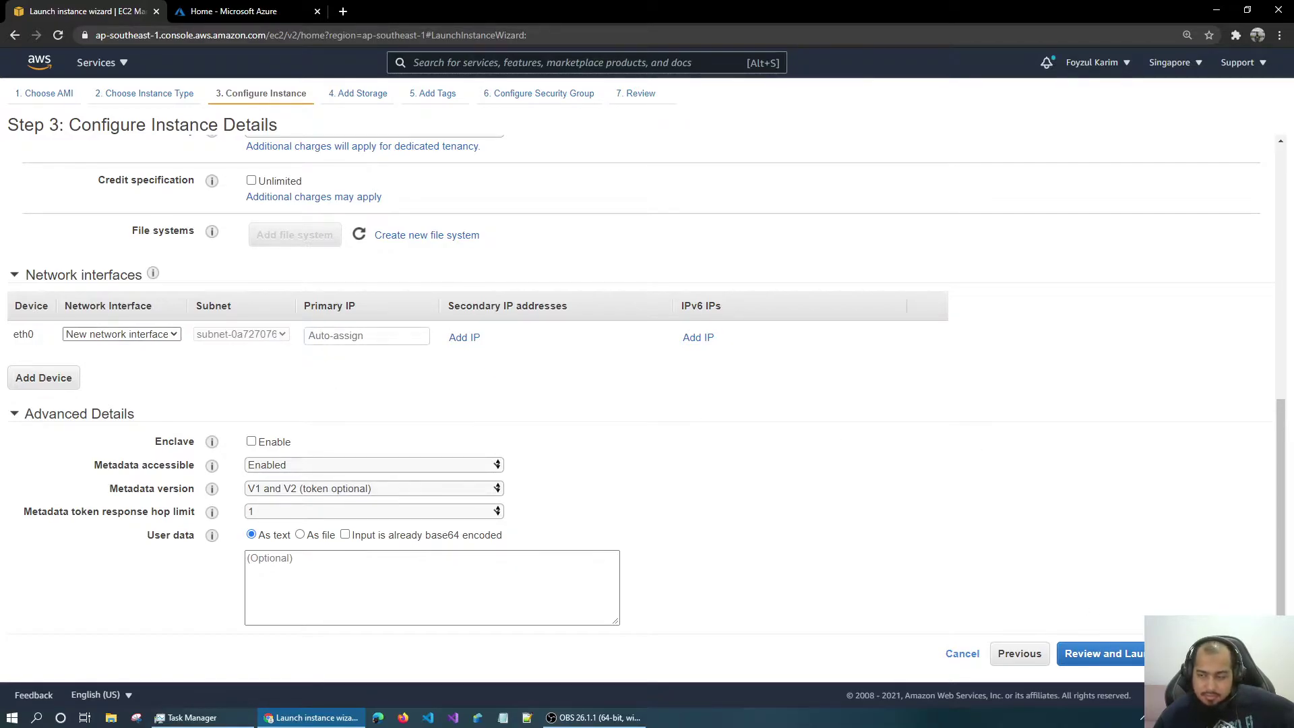
left_click(1223, 653)
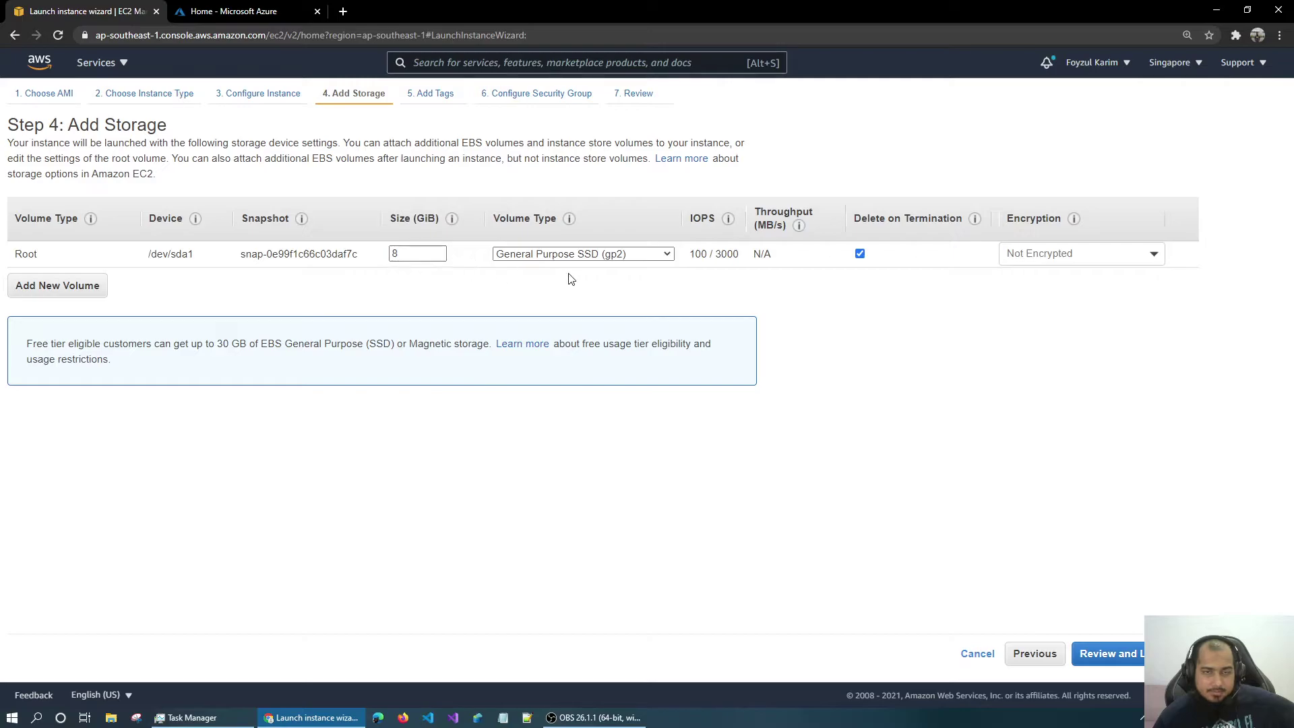
Step: Examine the volume types offered for the root volume, keeping General Purpose SSD (gp2)
left_click(637, 255)
left_click(636, 254)
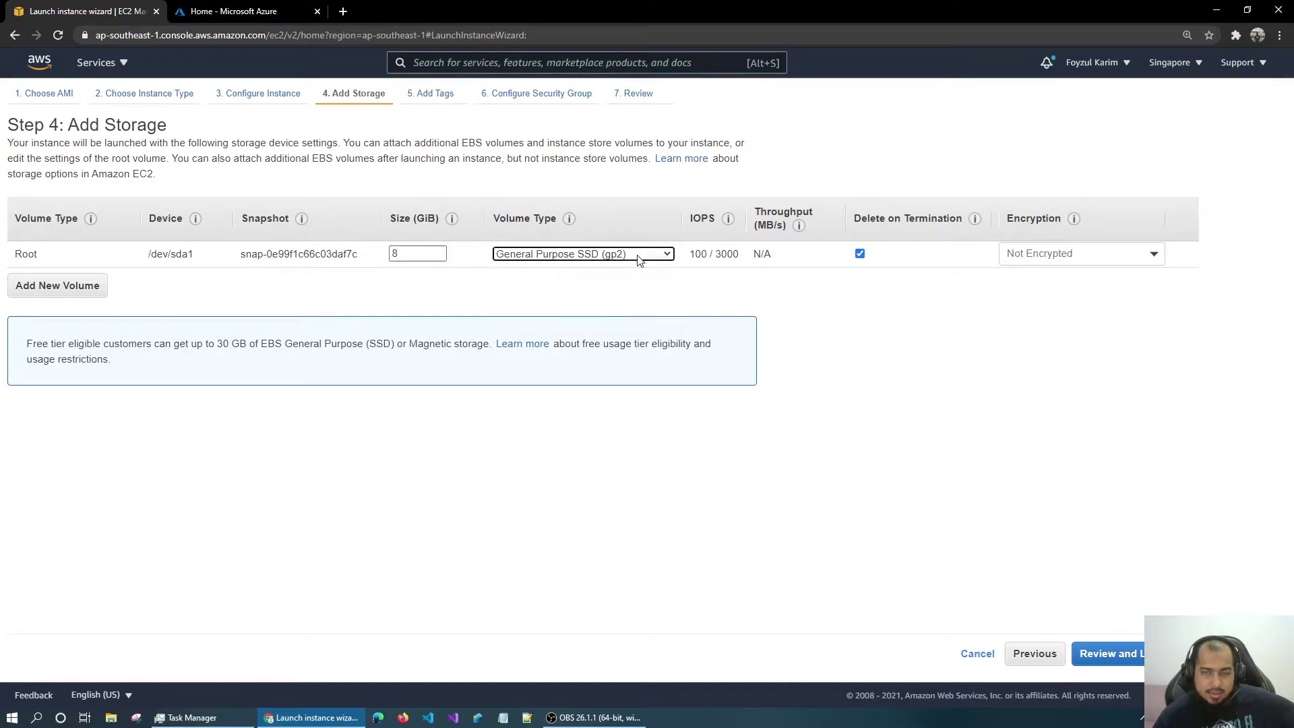
mouse_move(727, 219)
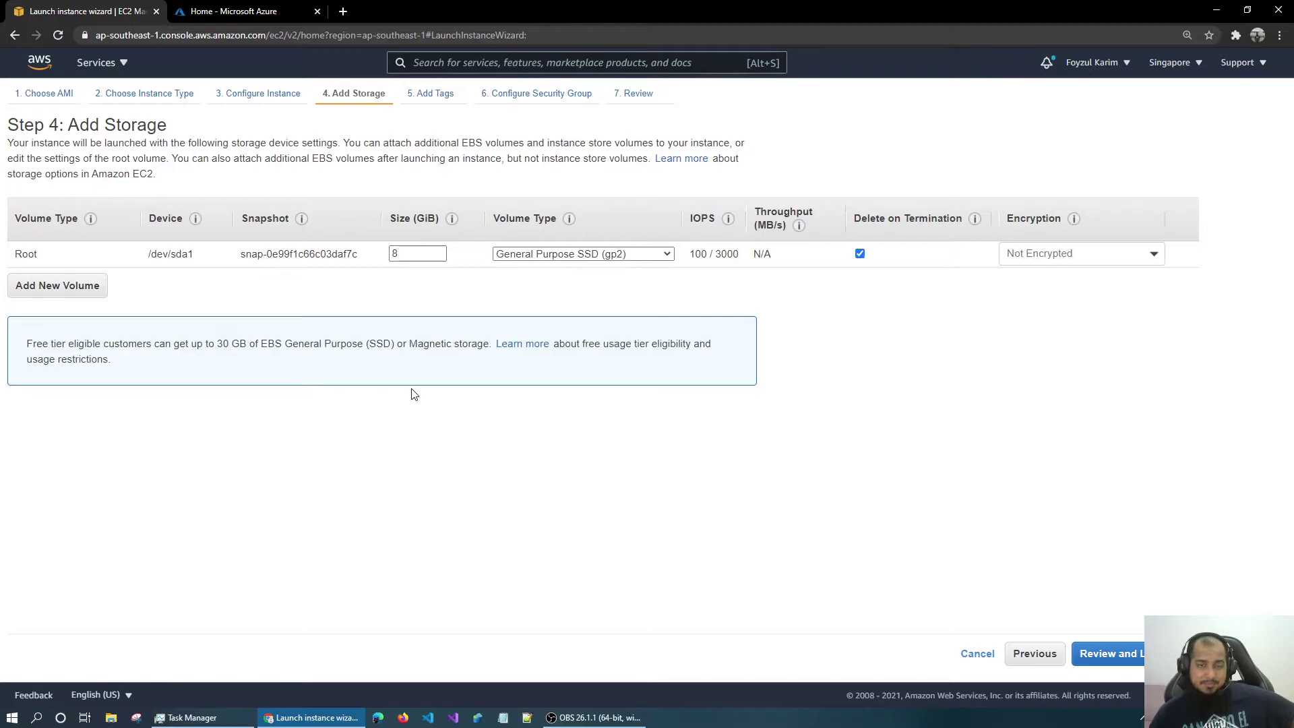
left_click(605, 258)
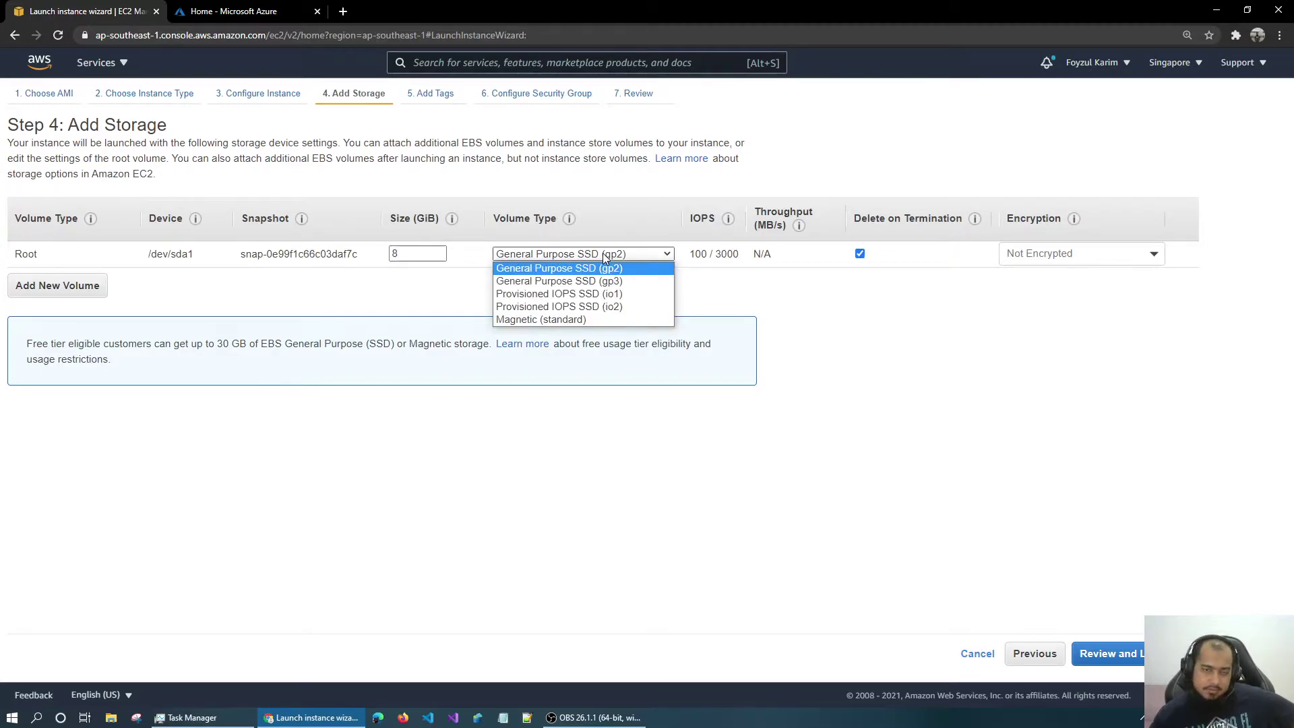
left_click(605, 258)
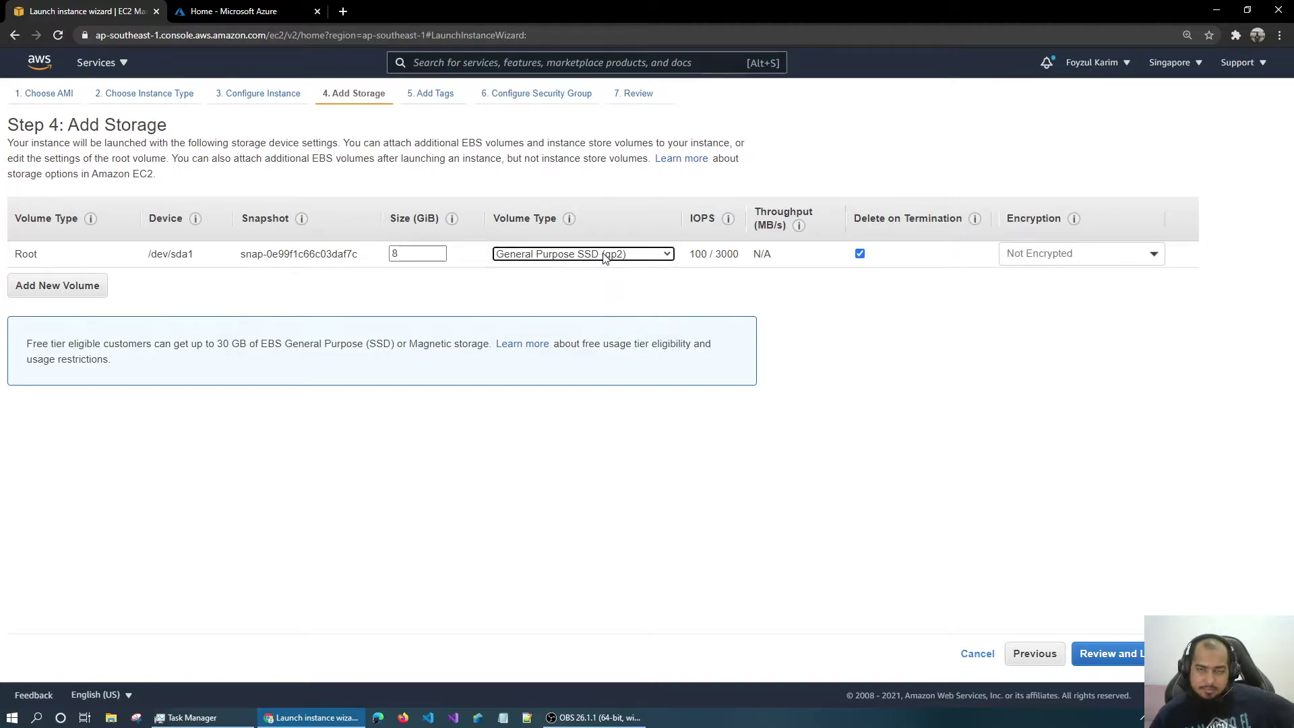
left_click(648, 289)
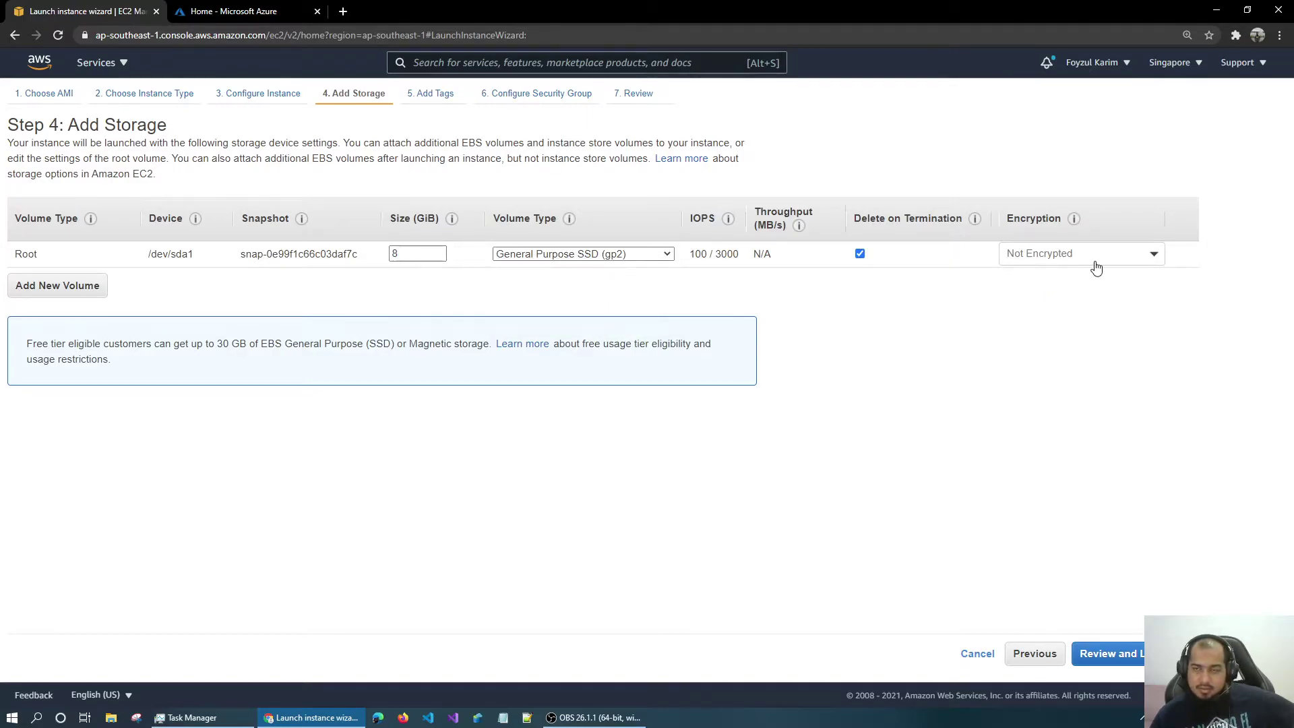
Step: Check the root volume's encryption options, keep Not Encrypted and continue to Add Tags
left_click(1056, 267)
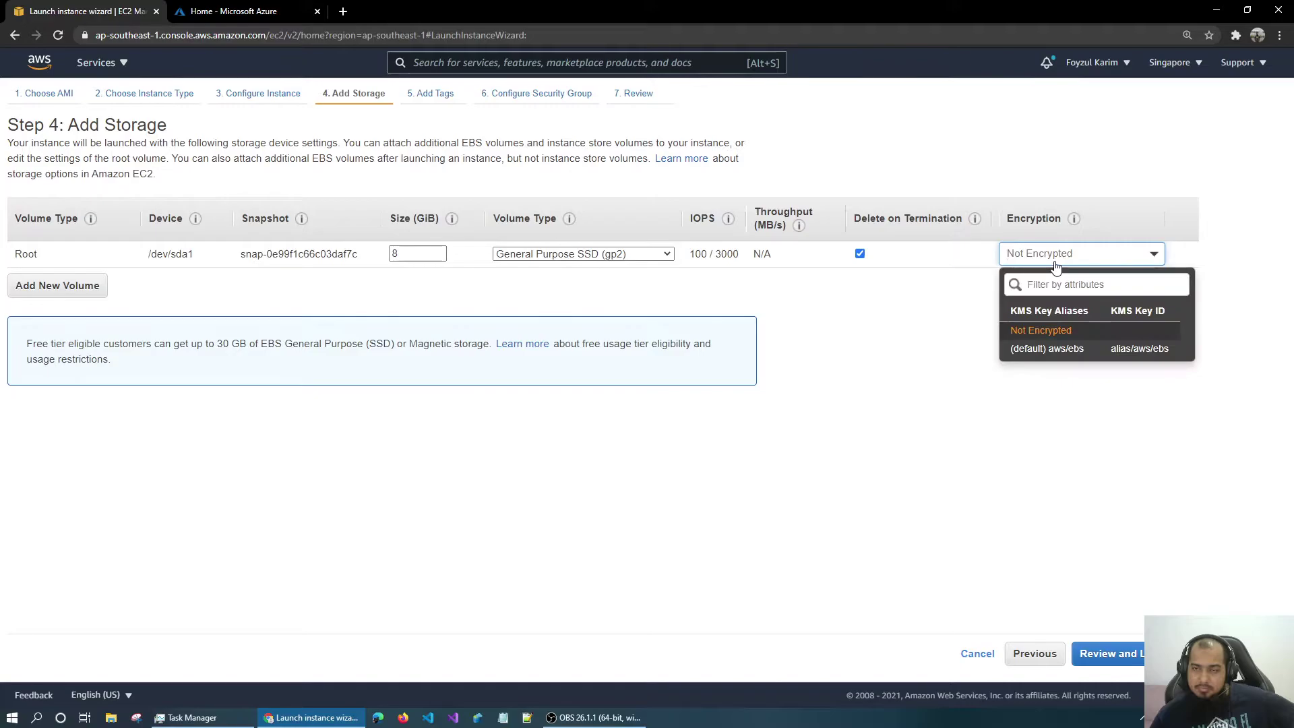
left_click(835, 492)
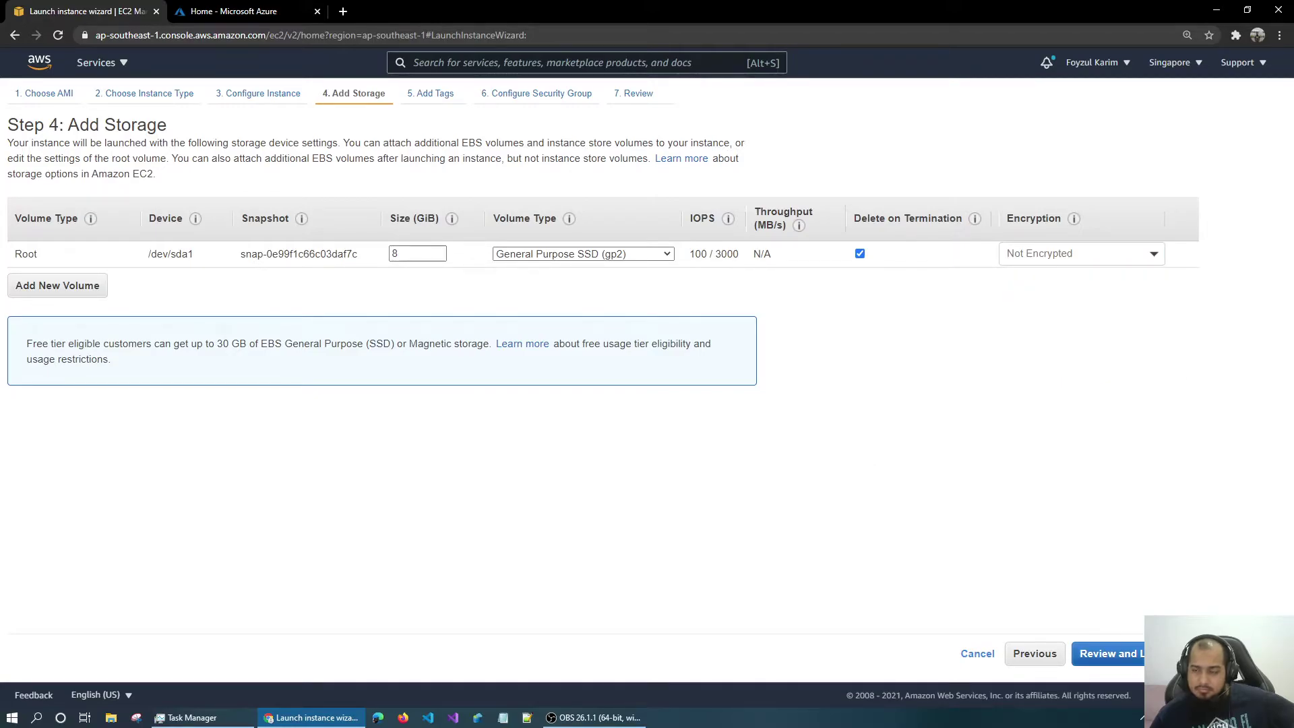
left_click(1233, 652)
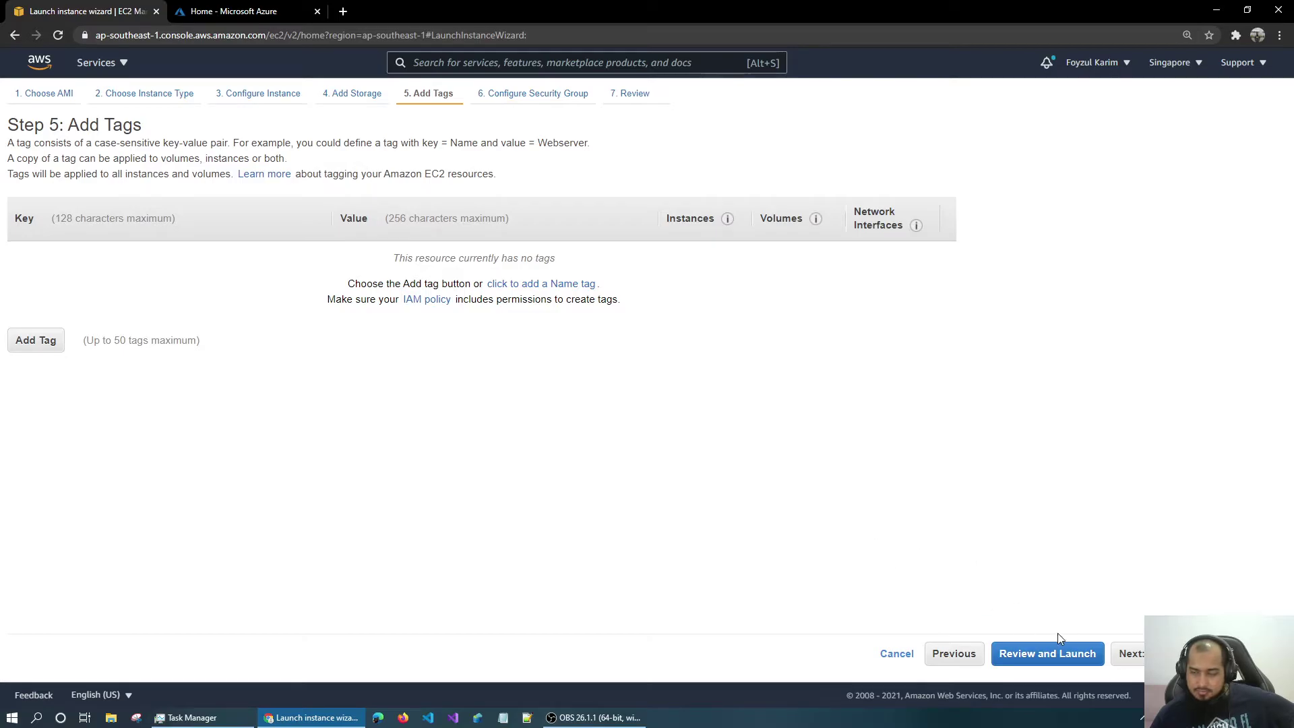
Step: Skip adding tags, assign the existing default VPC security group to the instance and continue to the launch review
left_click(1159, 653)
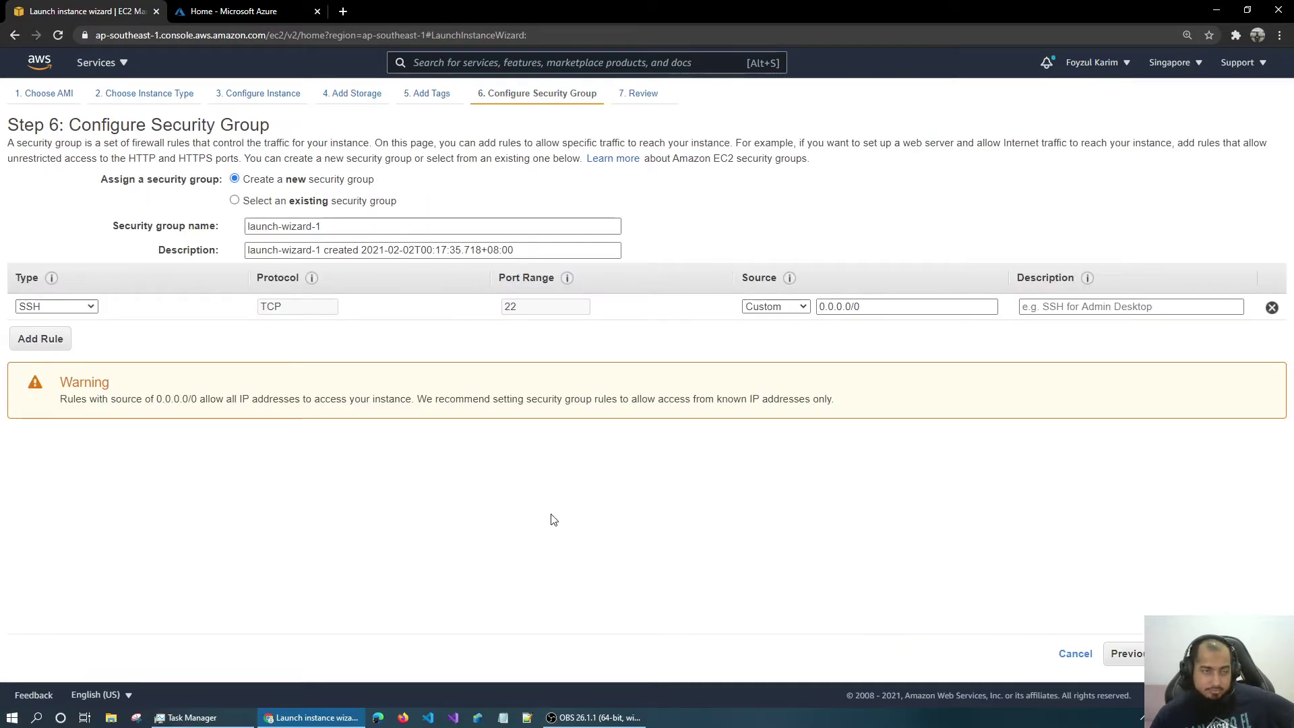
left_click(234, 201)
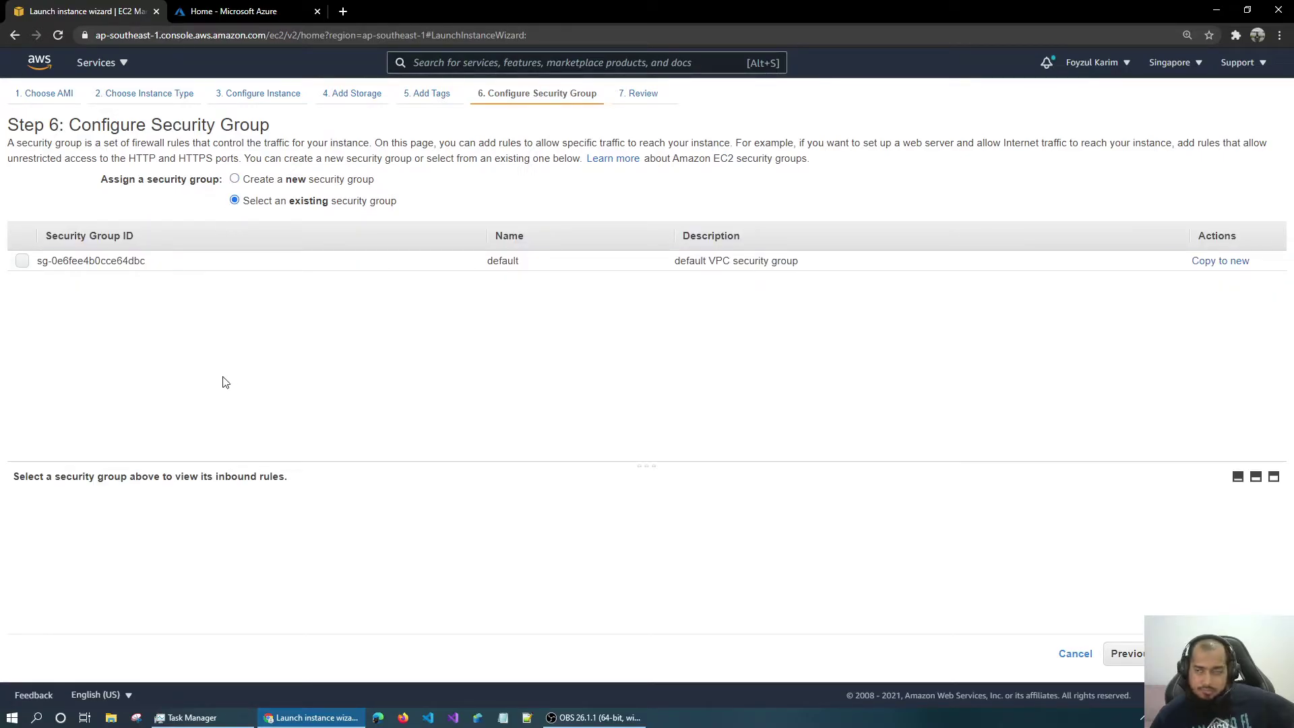
left_click(22, 262)
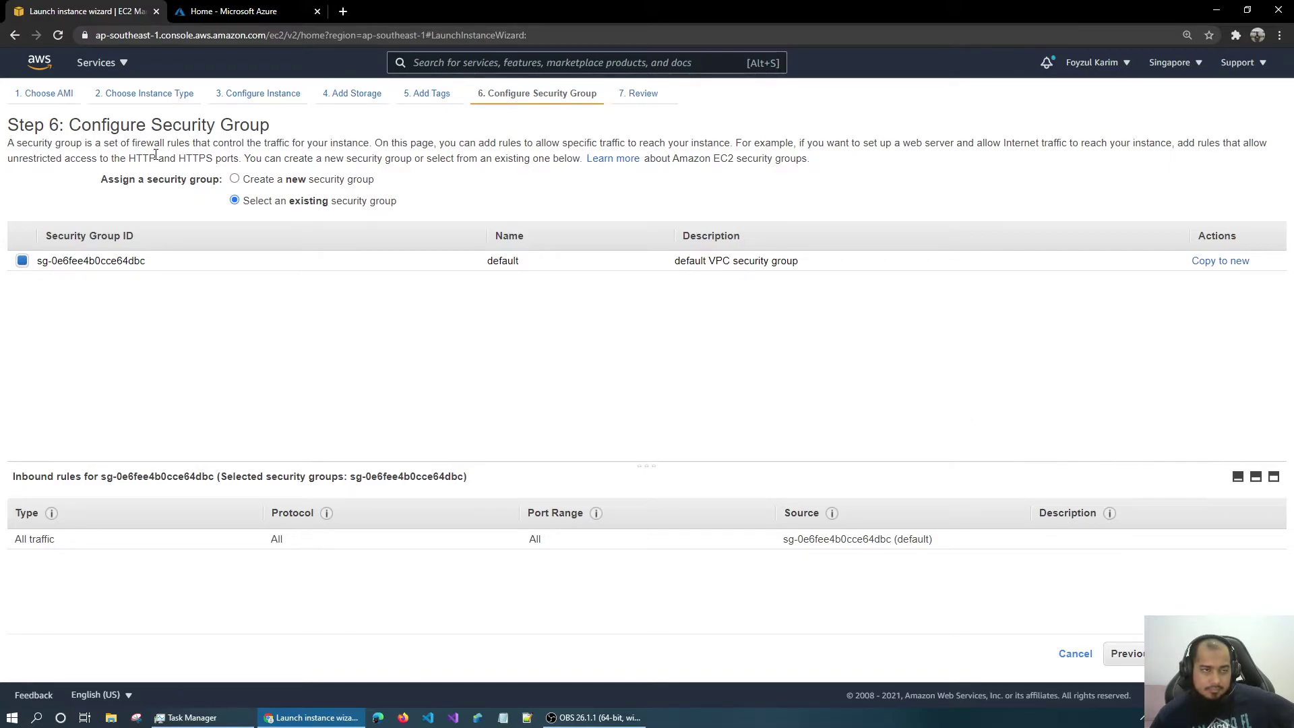
left_click_drag(86, 143, 418, 143)
left_click(499, 144)
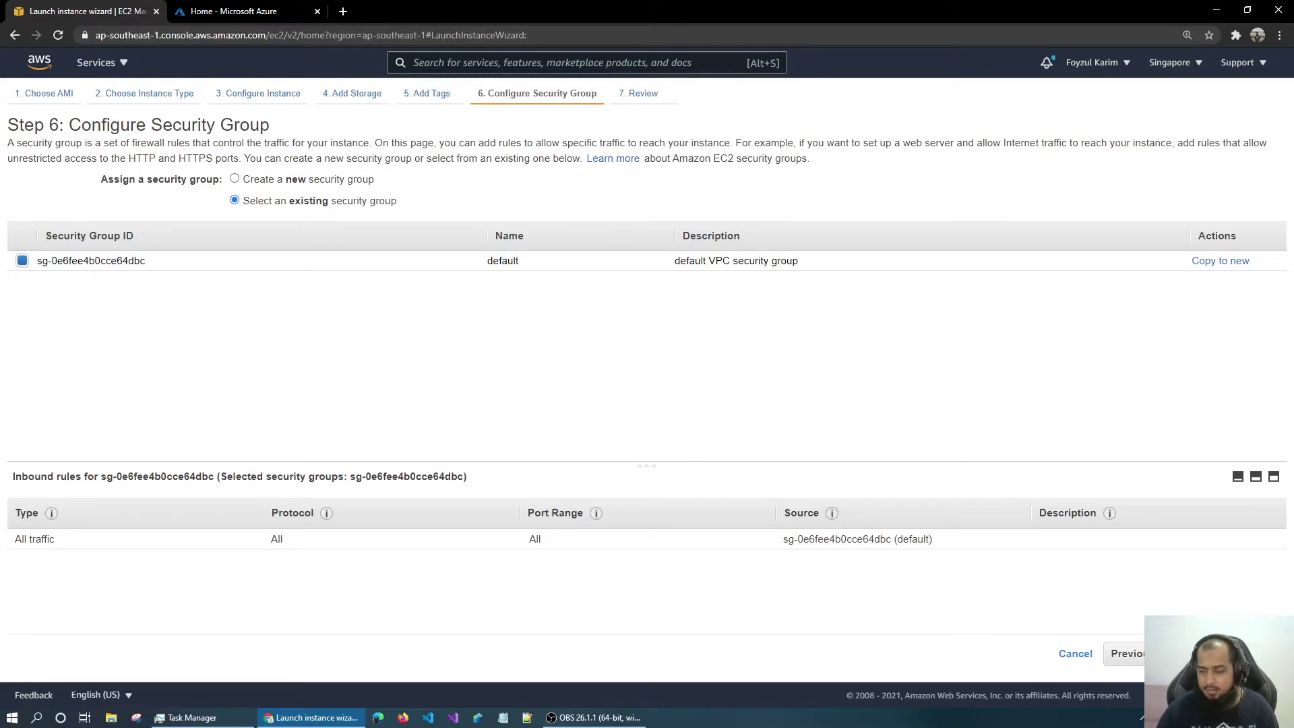
left_click(1212, 653)
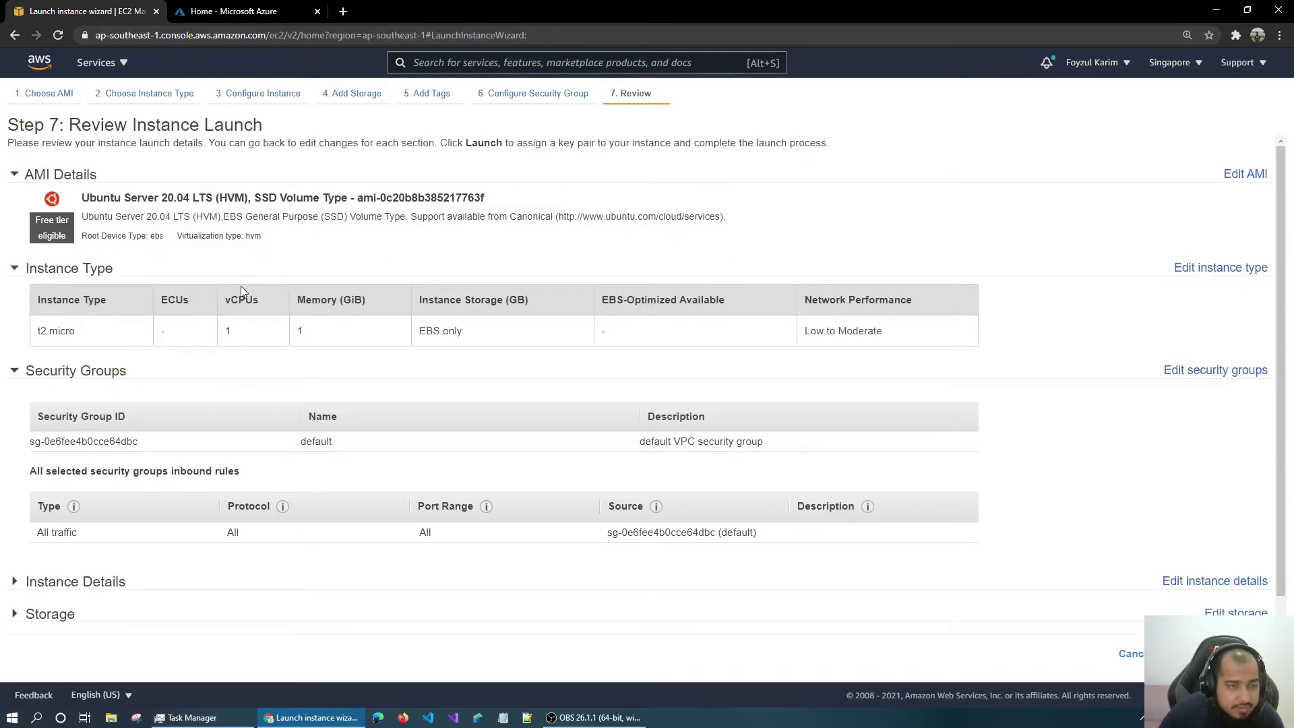
Step: Review the launch summary, including the AMI, instance type, security group, instance details, storage and tags sections
scroll(512, 418, "down", 1)
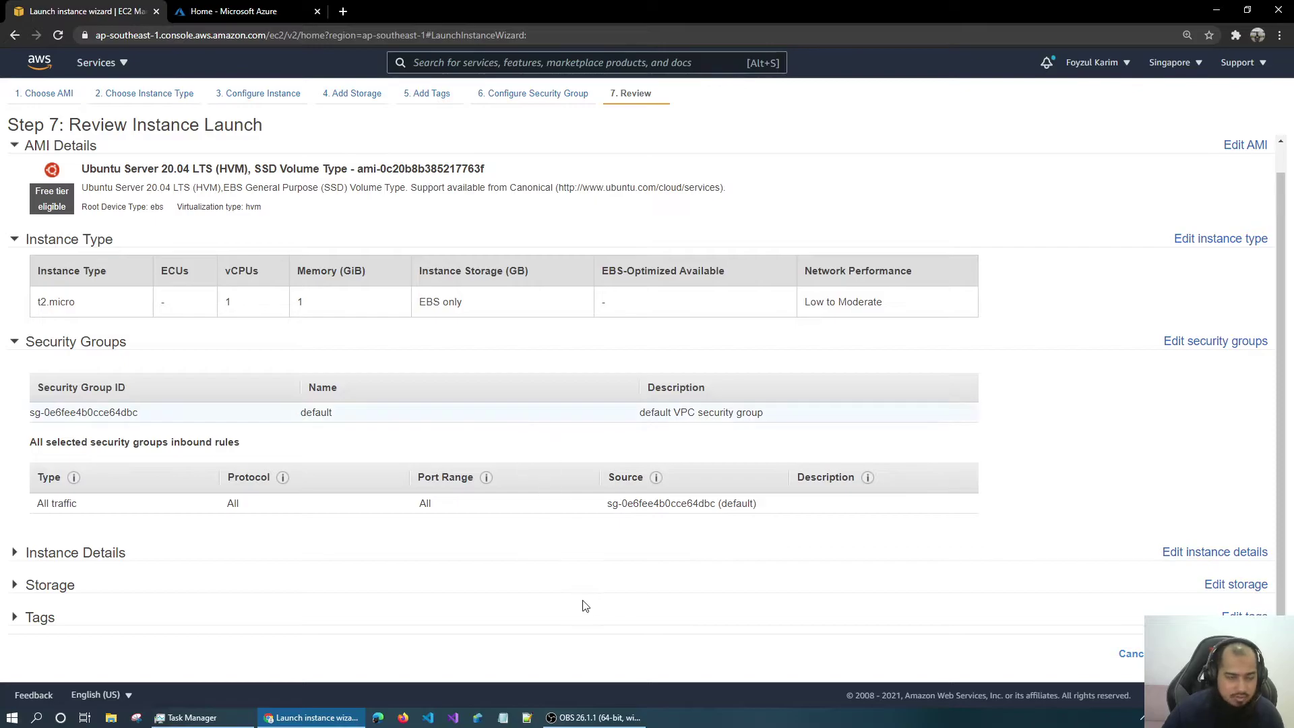
left_click(124, 553)
scroll(225, 533, "down", 4)
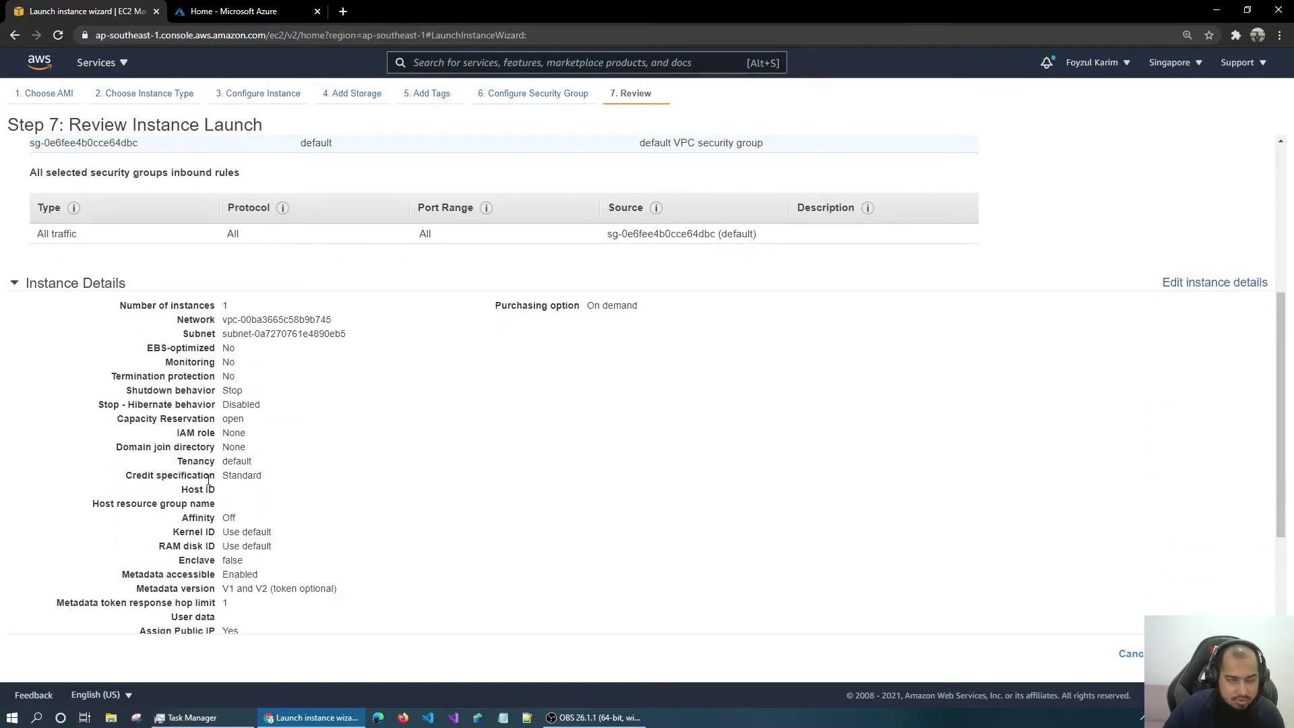
scroll(209, 479, "down", 3)
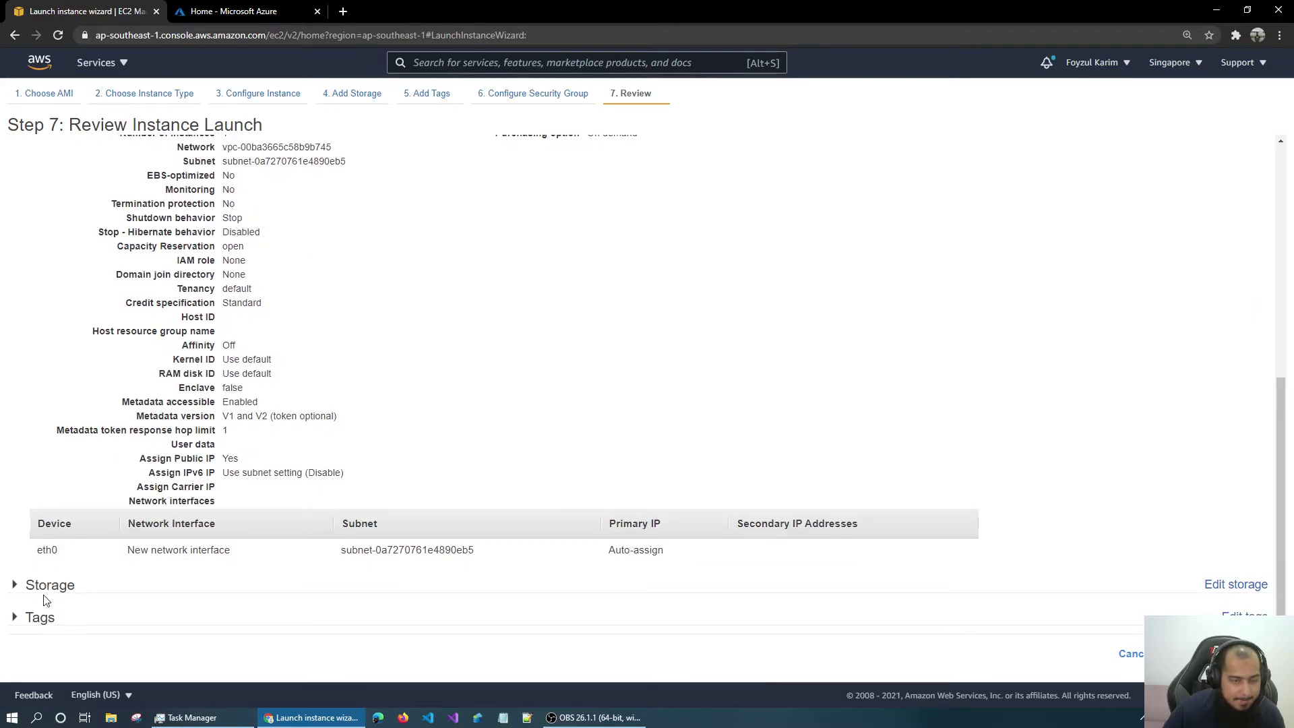
left_click_drag(46, 585, 51, 584)
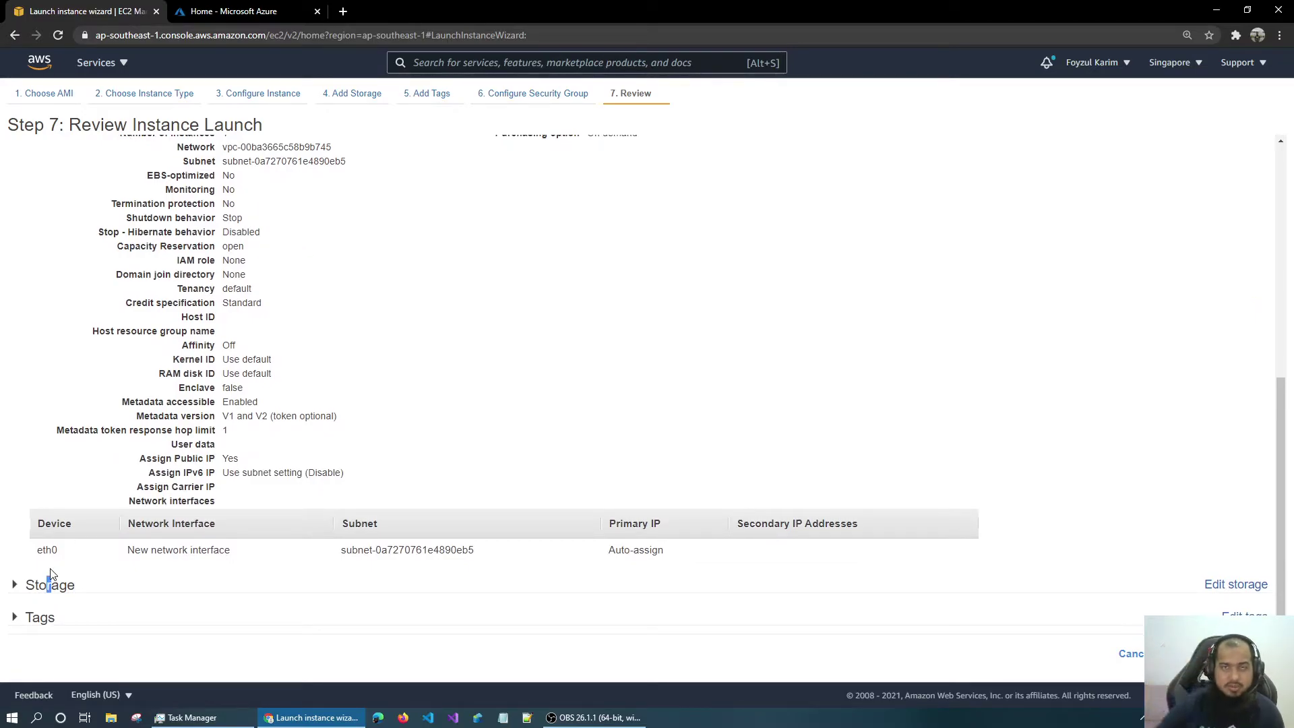
left_click(37, 586)
scroll(261, 485, "down", 1)
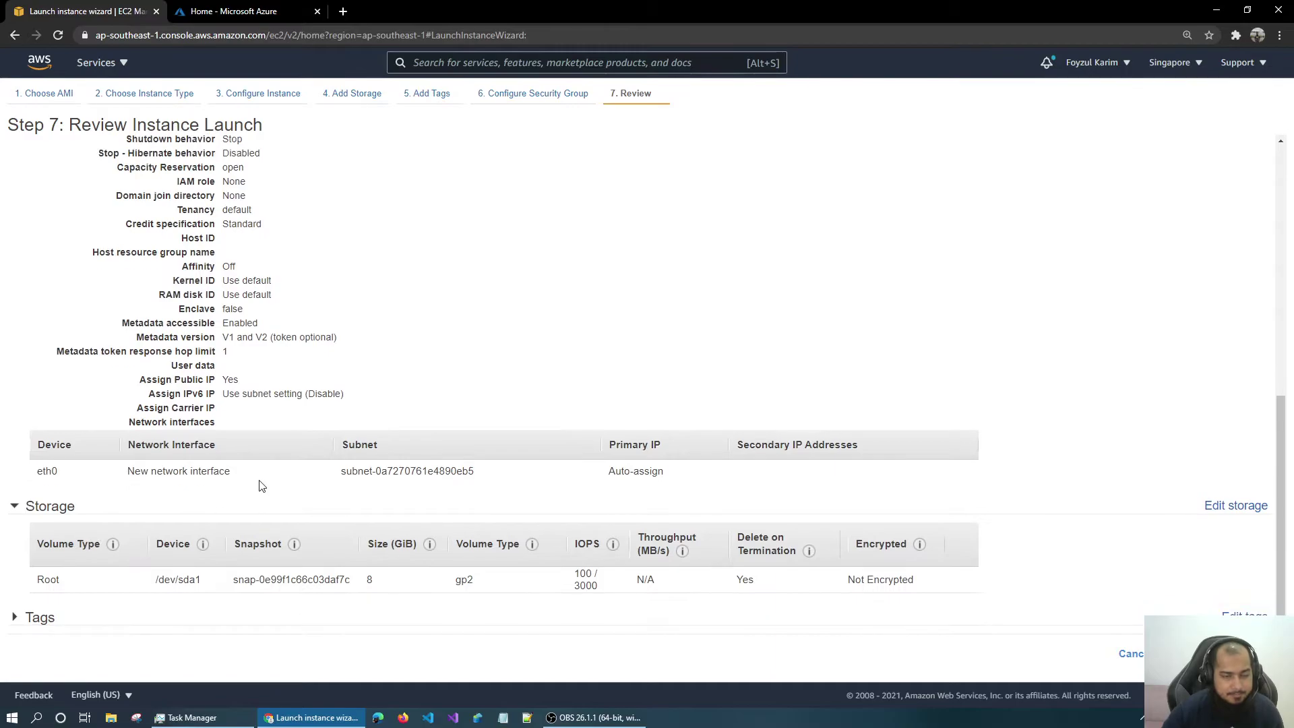
left_click(34, 619)
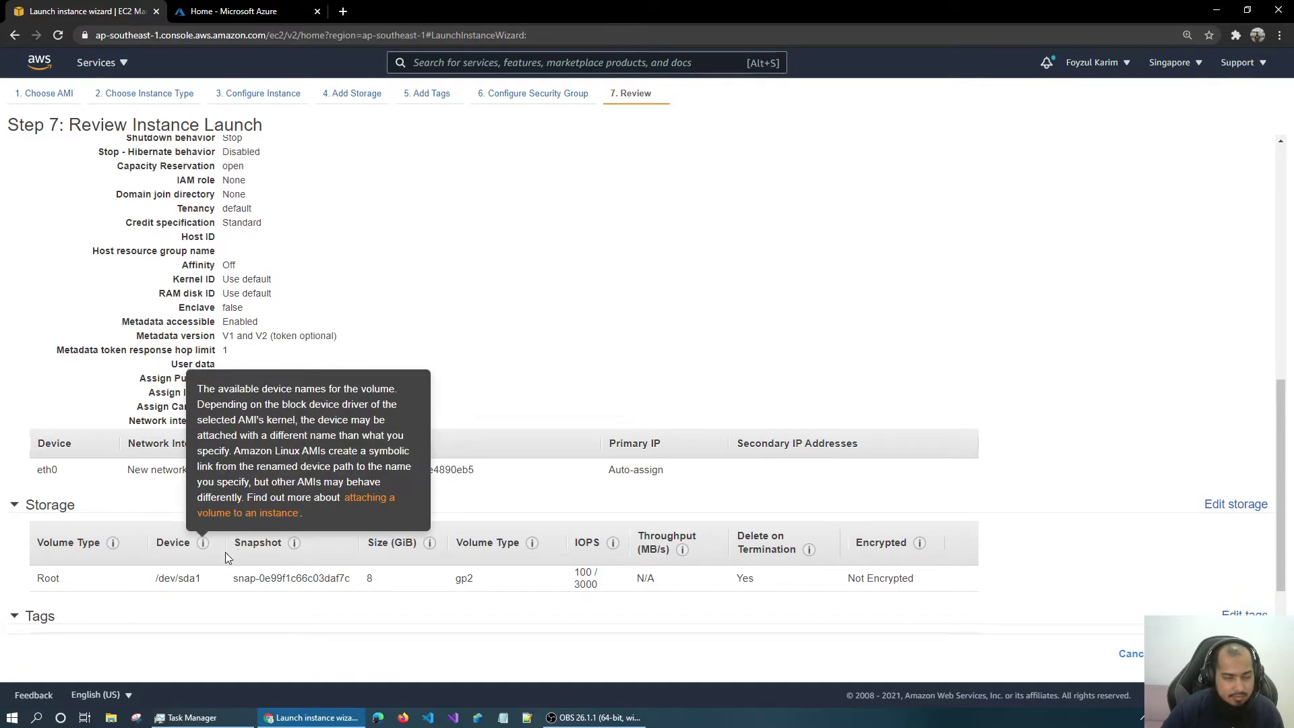
scroll(351, 566, "down", 1)
mouse_move(681, 480)
scroll(680, 482, "up", 9)
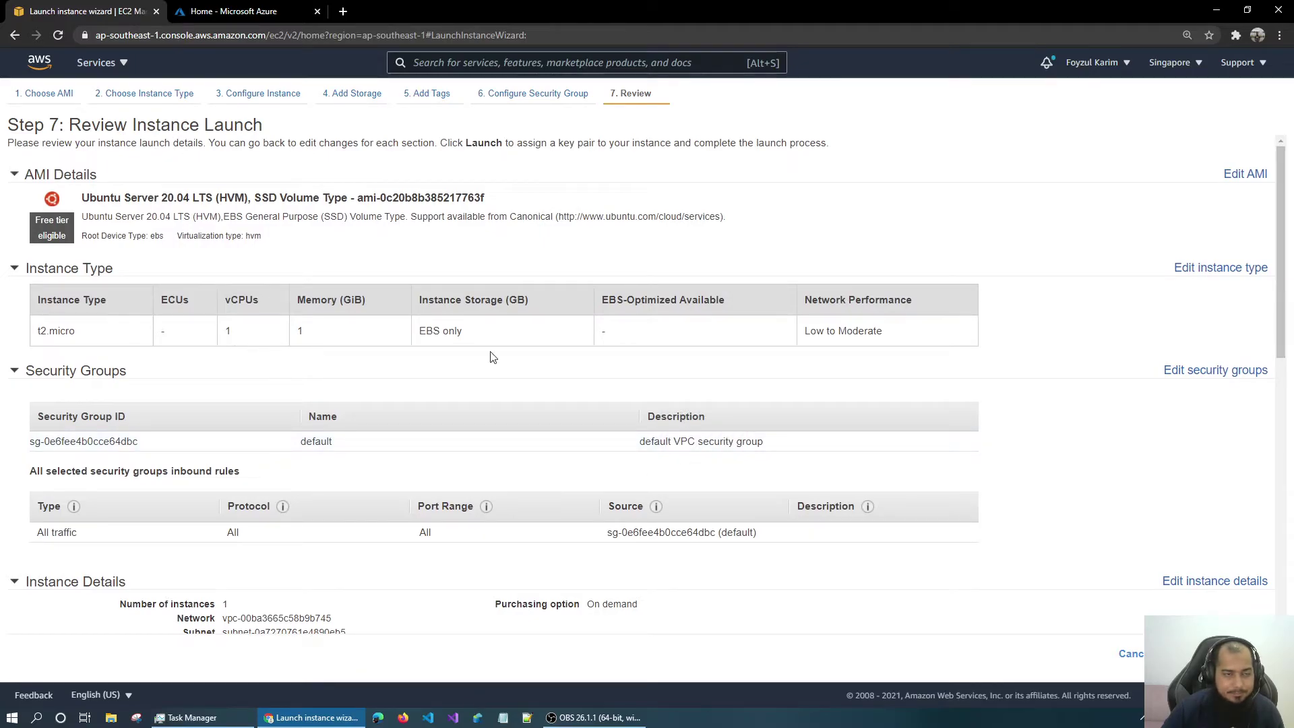
scroll(837, 631, "down", 5)
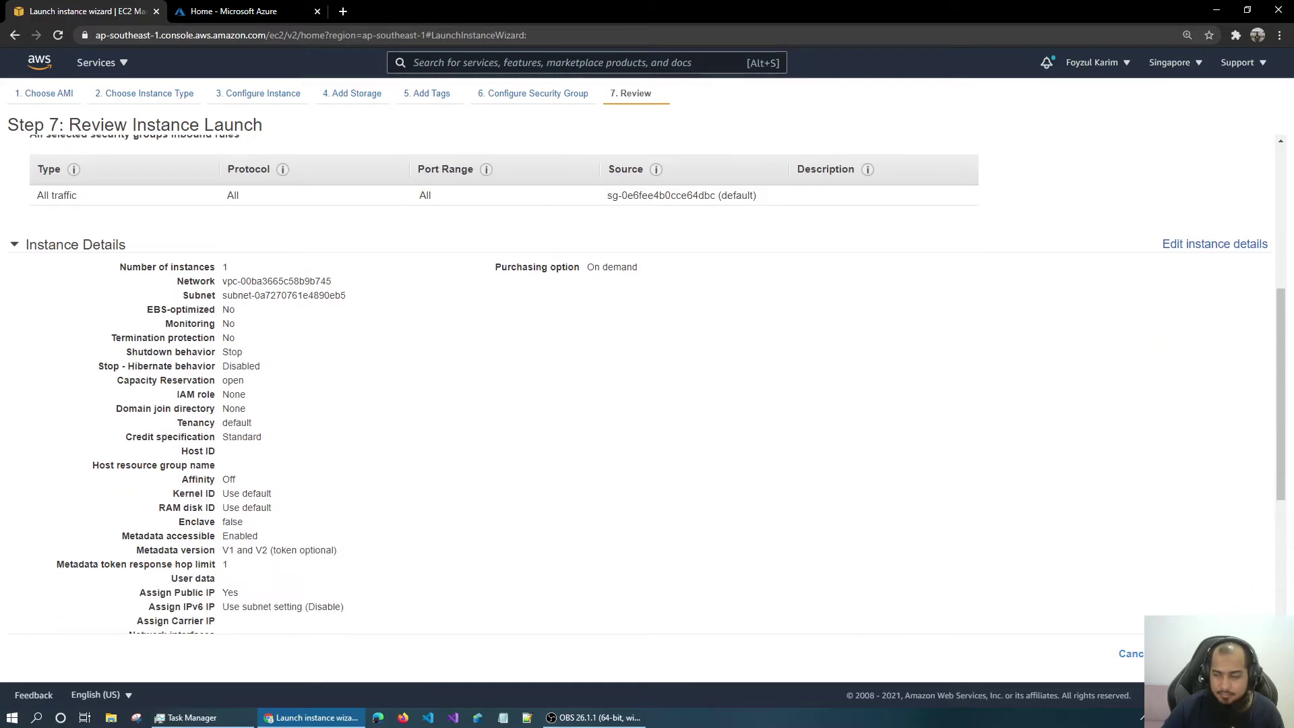
Step: Launch the instance with a new key pair named cloud-series-awsdemo-1, saving its .pem file to the Downloads folder
left_click(1233, 653)
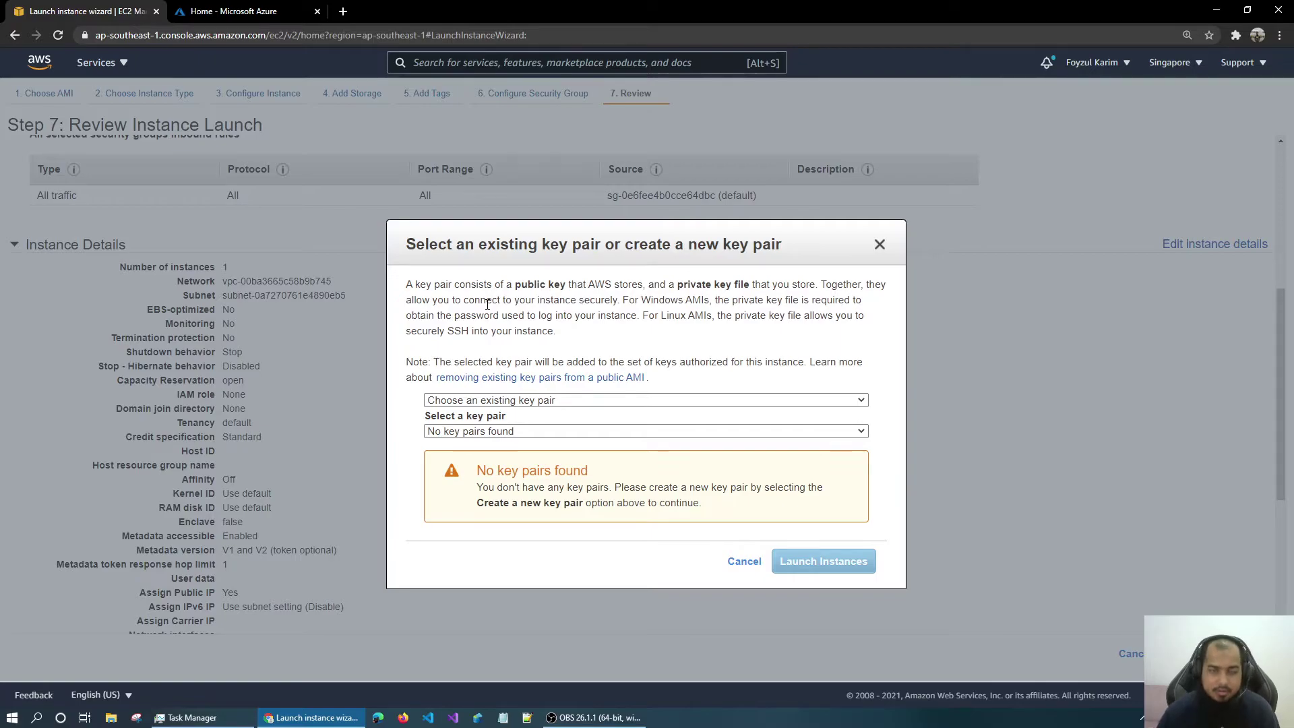
left_click(609, 400)
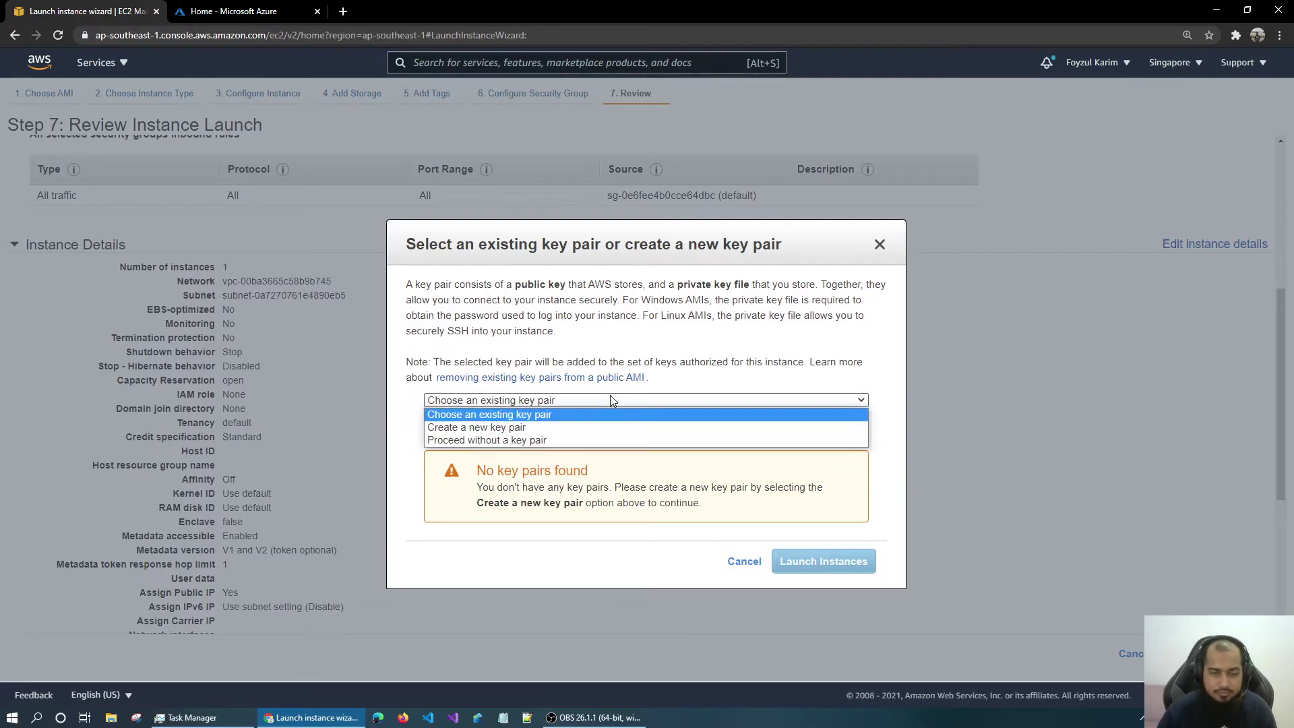
left_click(497, 427)
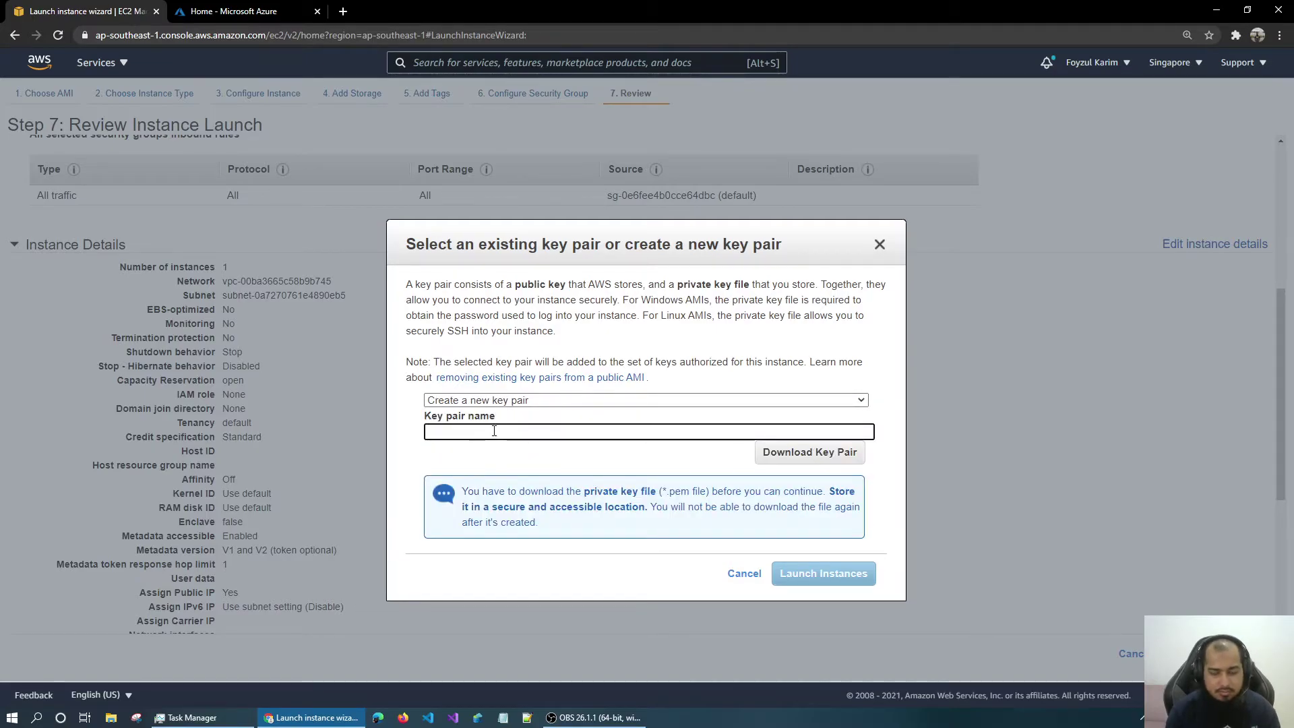
type("cloud-")
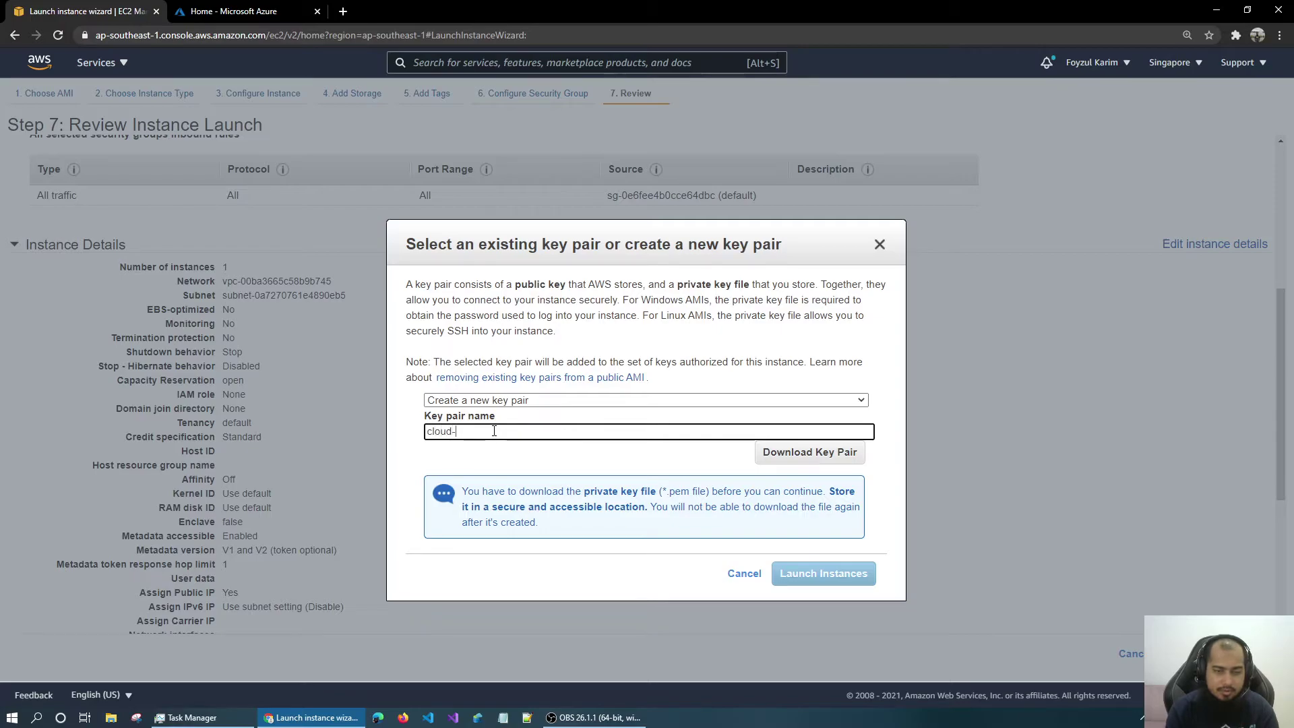
type("series-demo-1")
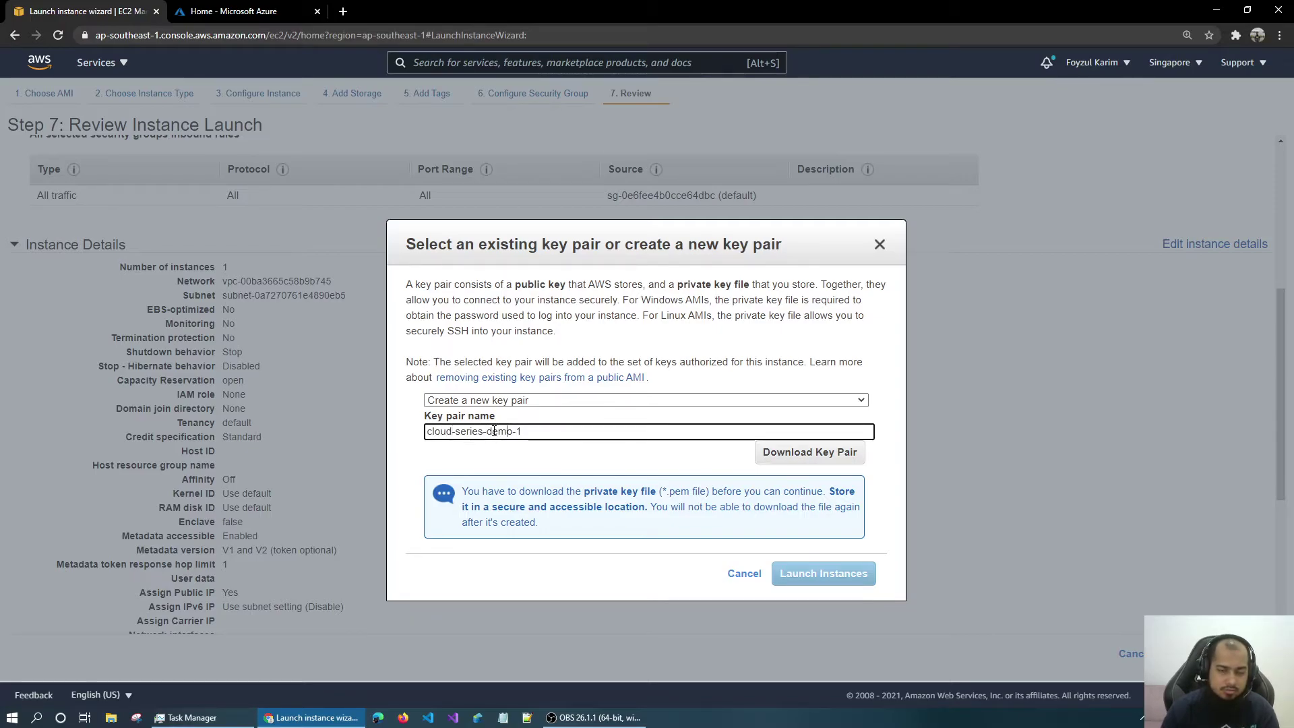
type("aws")
left_click(558, 467)
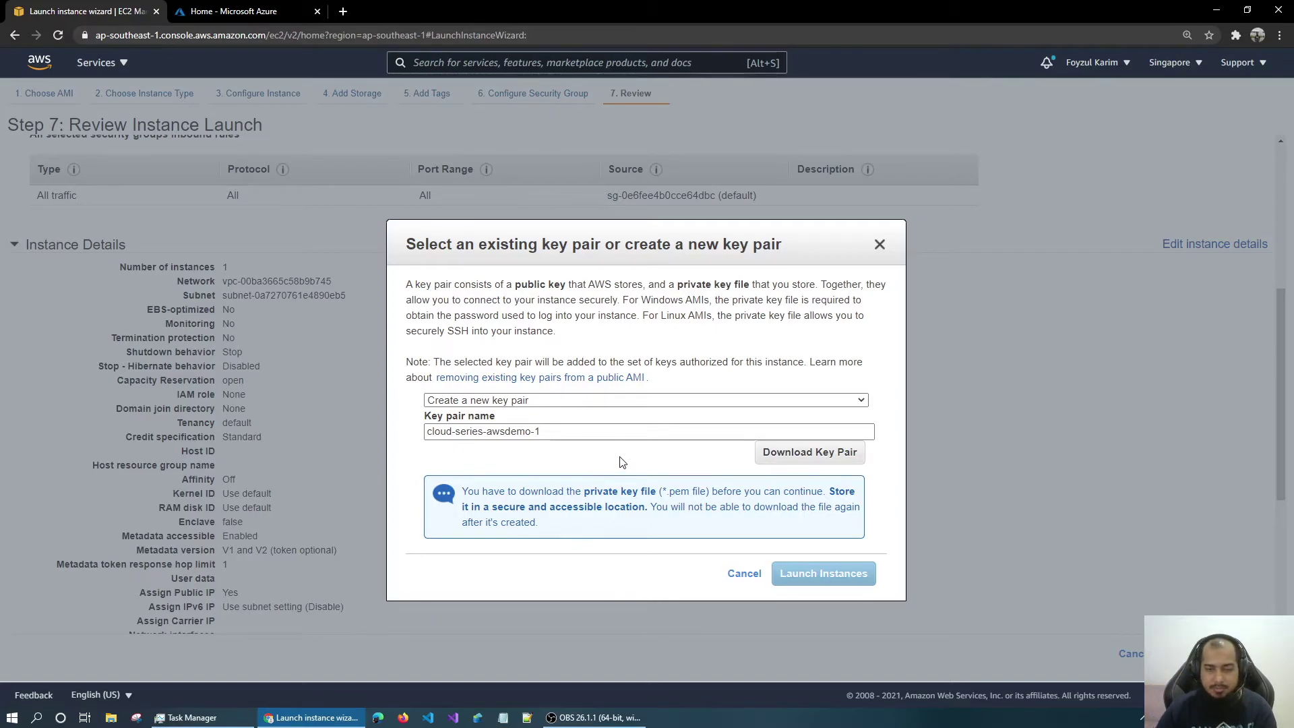
left_click(809, 452)
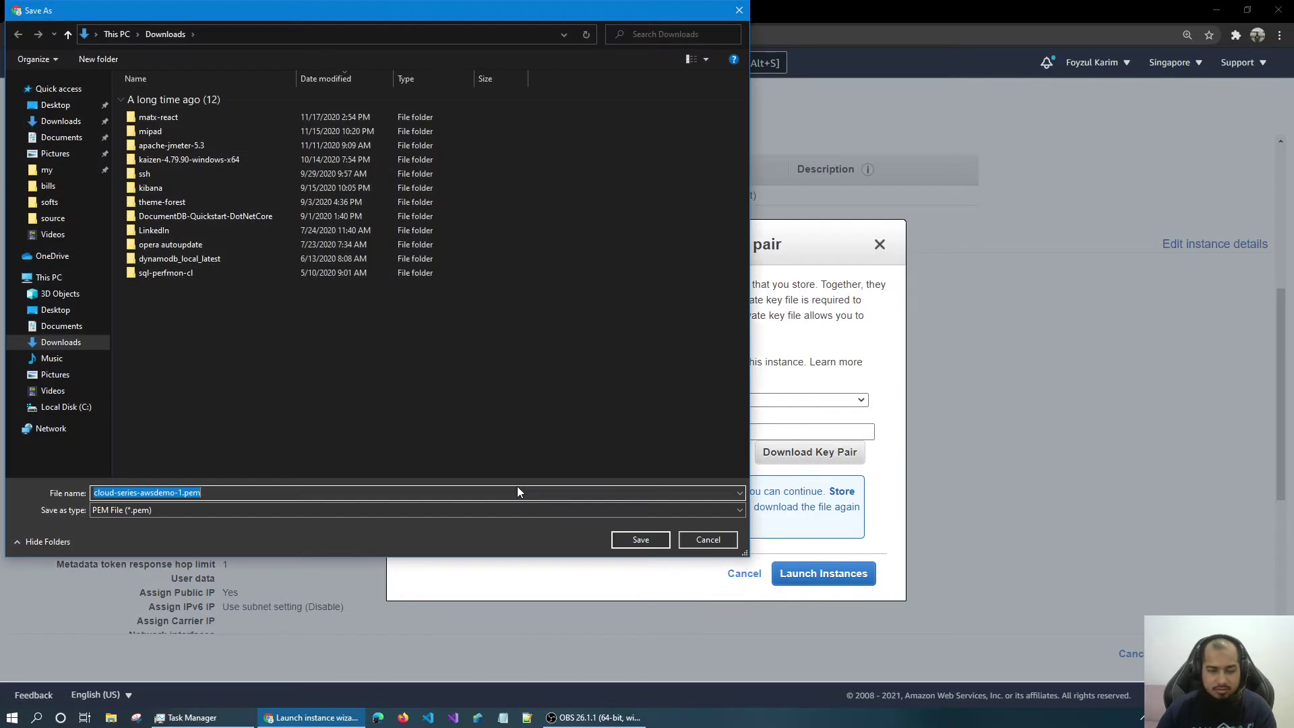
left_click(637, 540)
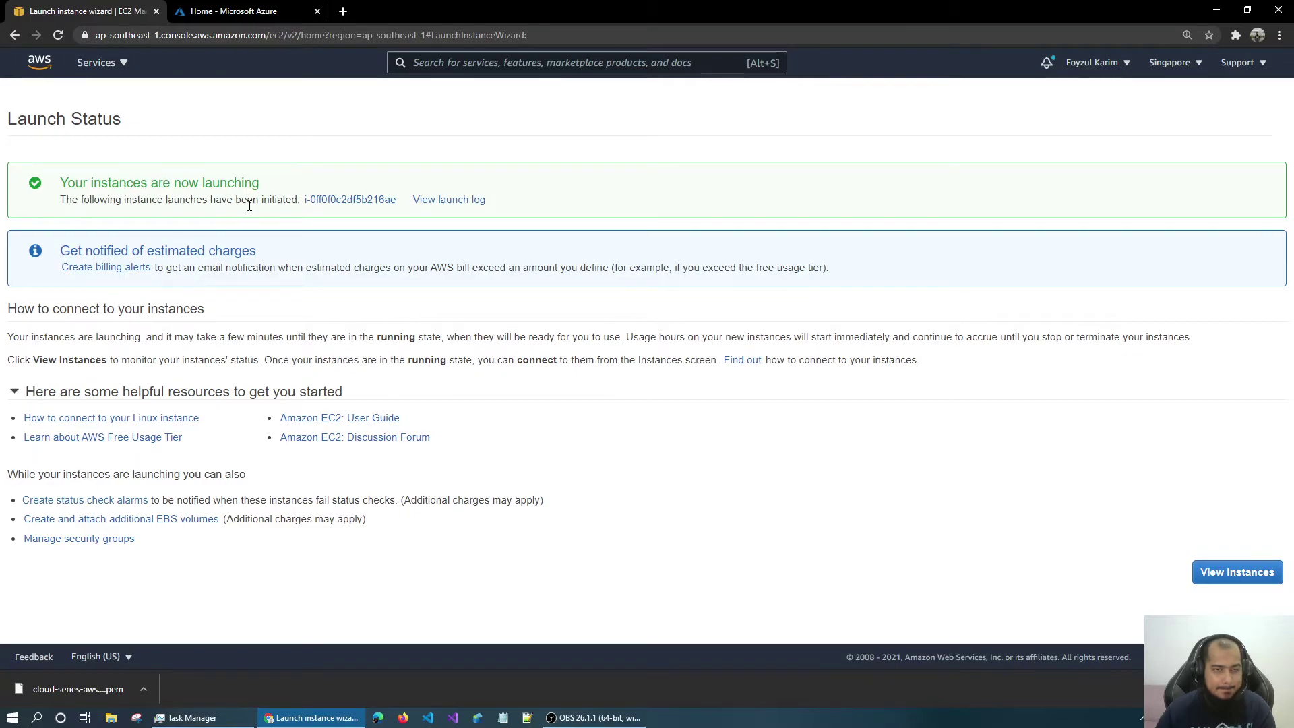
Step: View the launch log and open the instances list to check the new instance's state
left_click(450, 205)
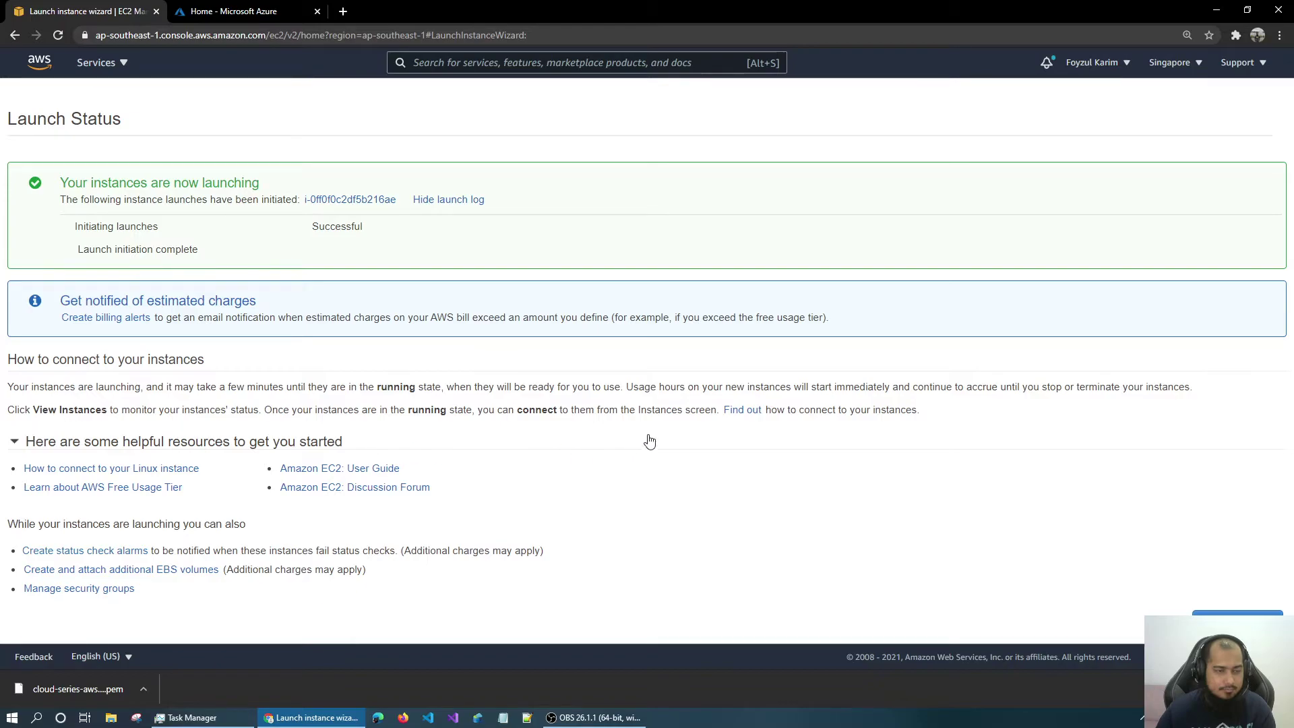
left_click(1213, 623)
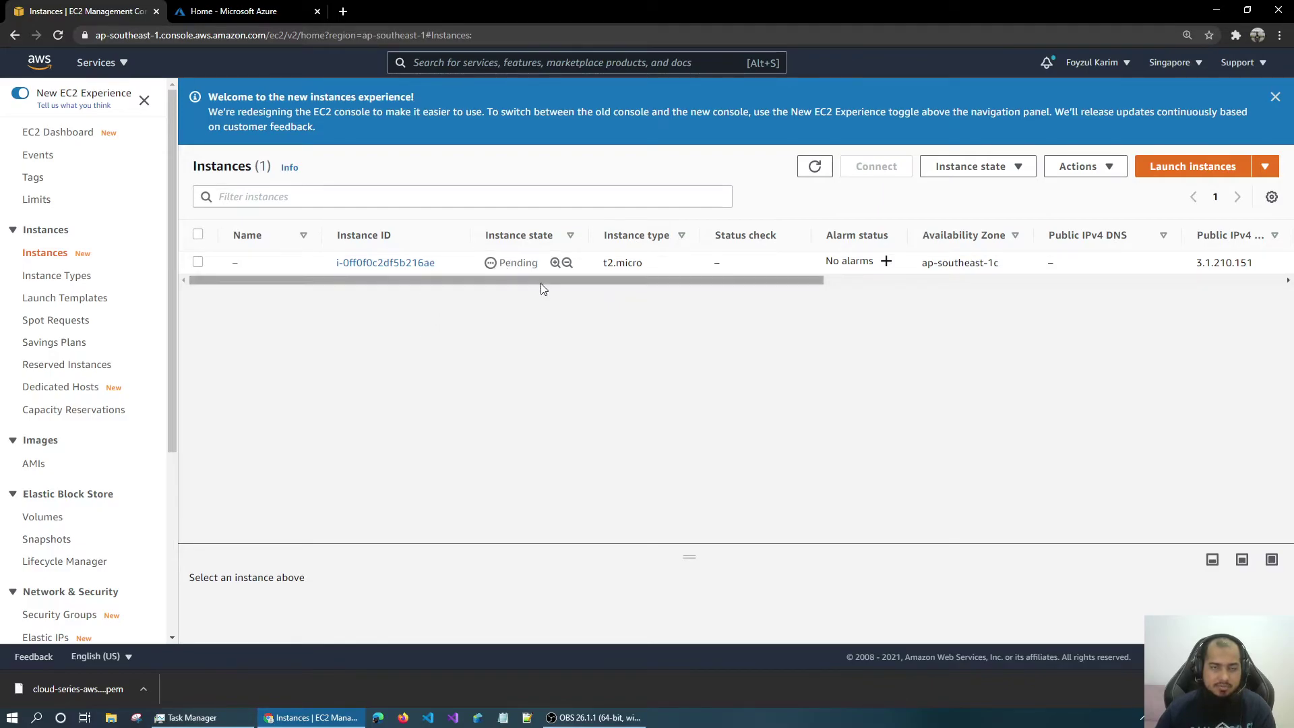
left_click_drag(528, 280, 494, 293)
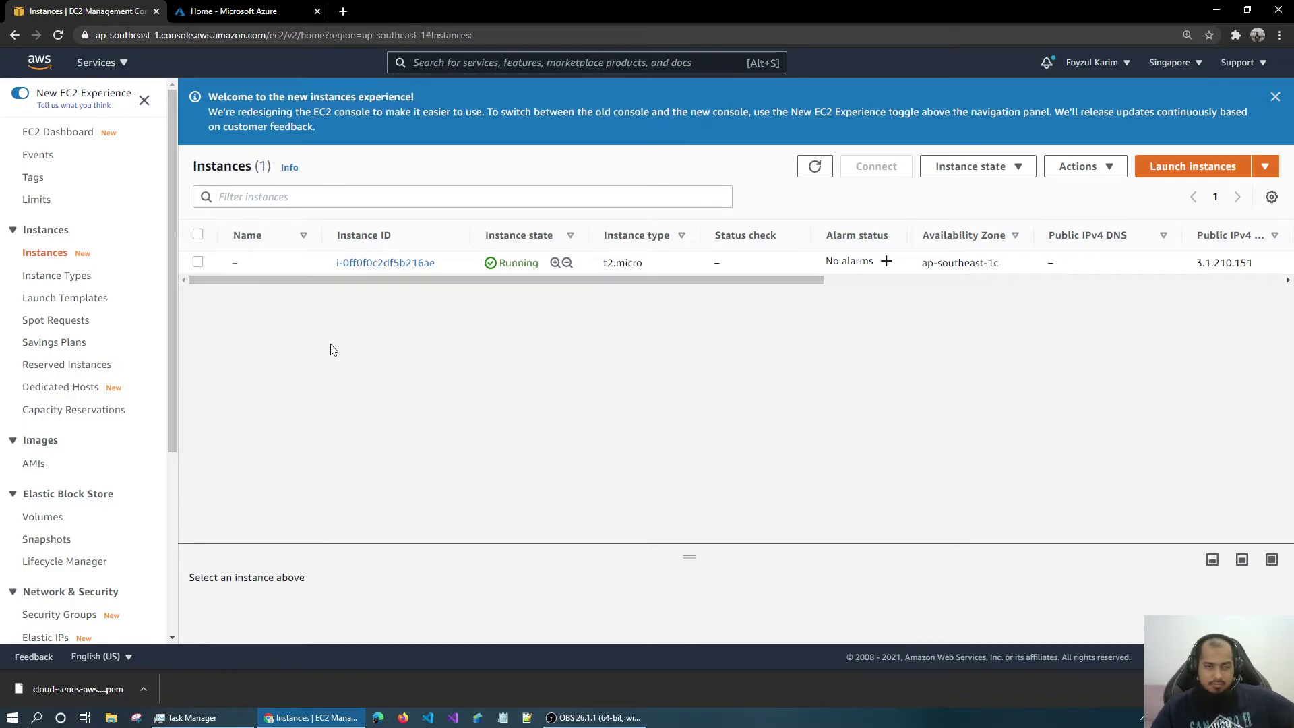
Step: Name the new t2.micro instance cloud-series-aws-demo-1
left_click(247, 263)
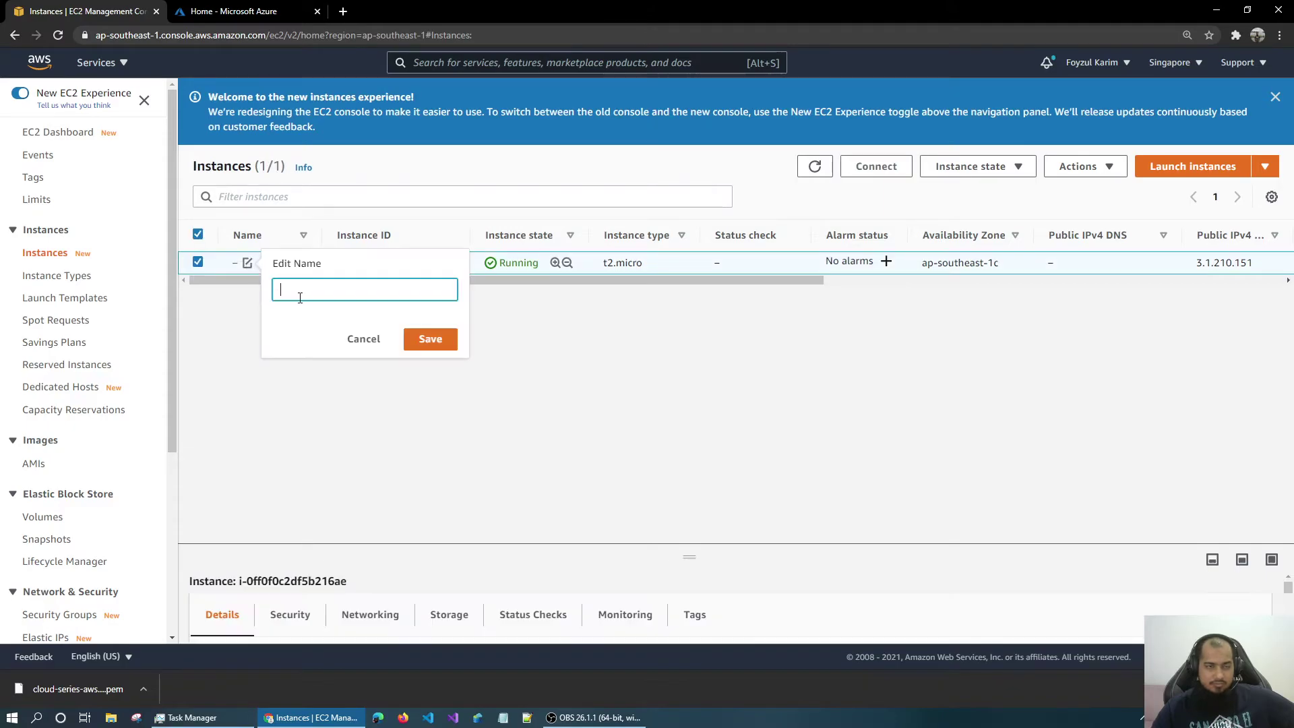
type("cloud-s")
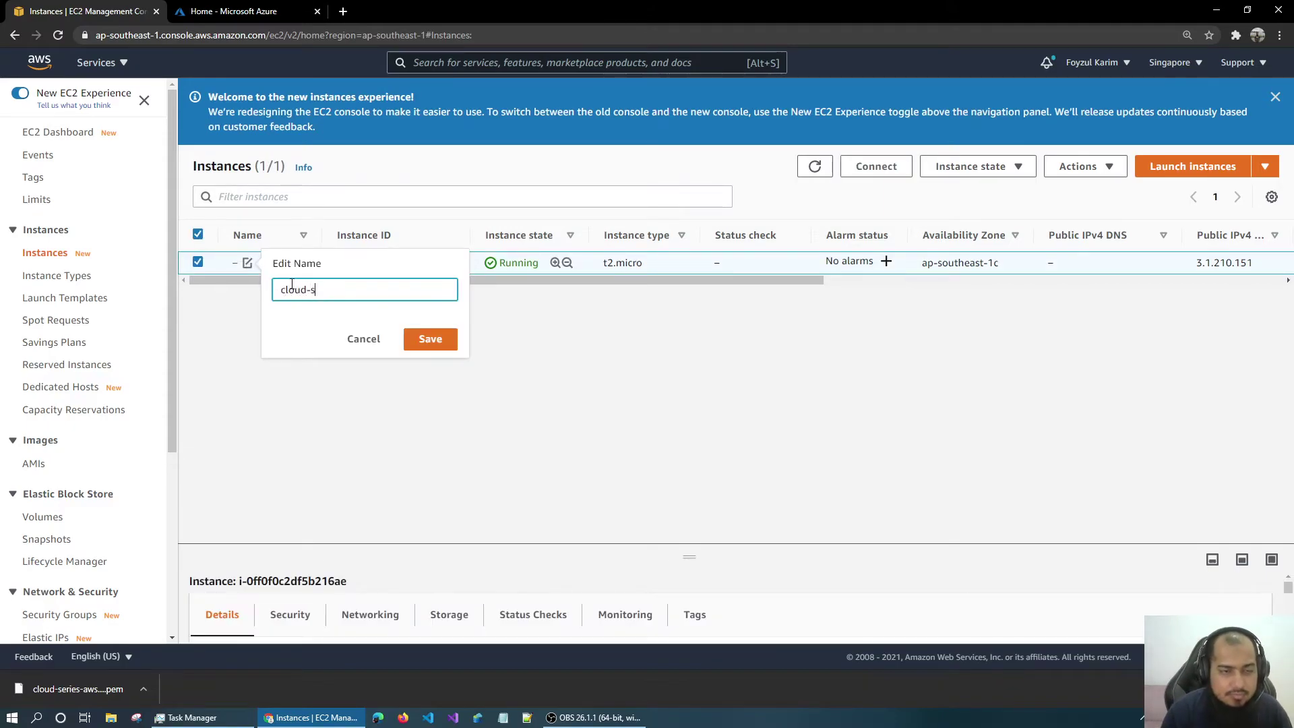
type("eries-aws-demo")
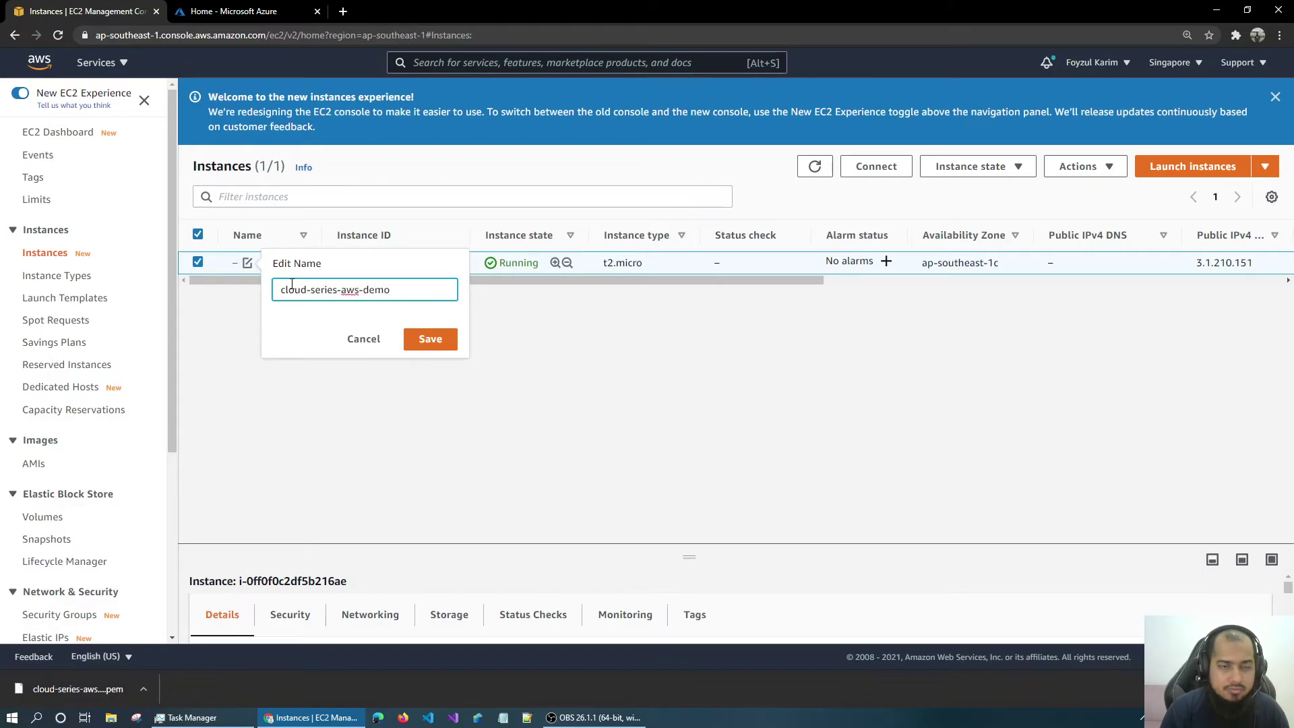
type("-1")
key("Return")
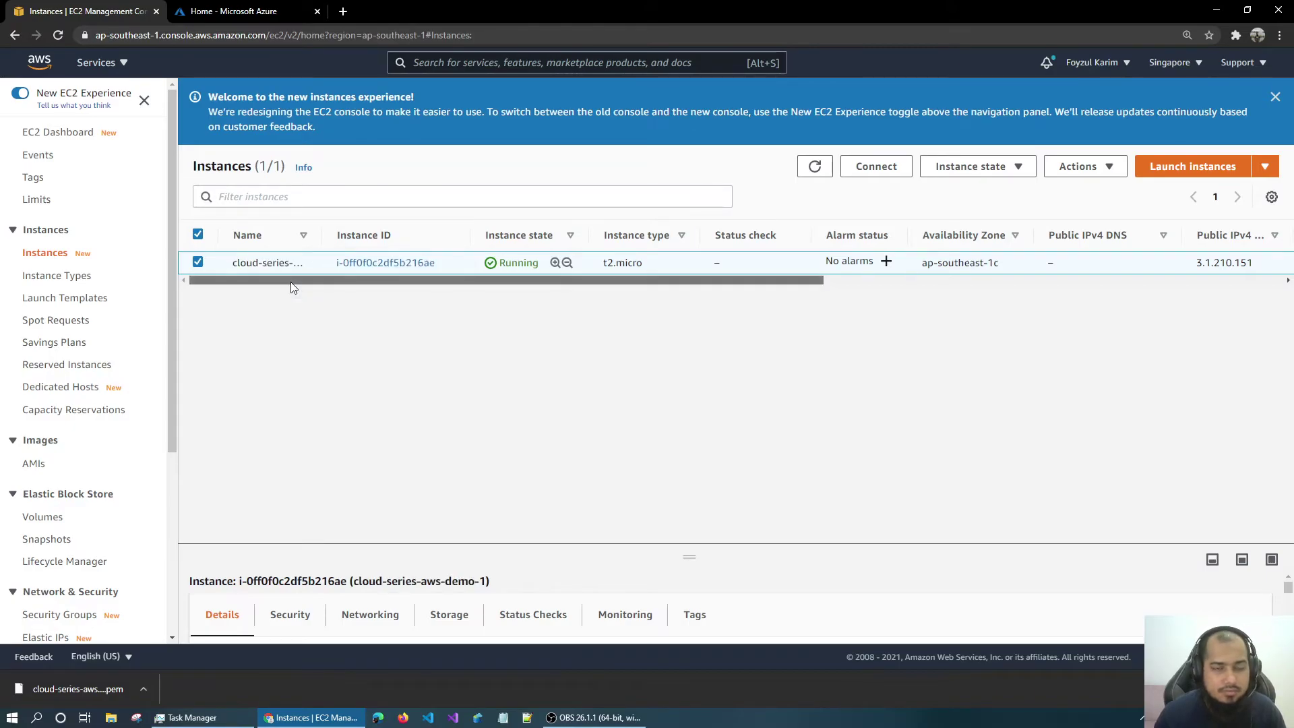
Step: Open the instance's detail page and examine its summary, instance details and security settings
left_click(398, 268)
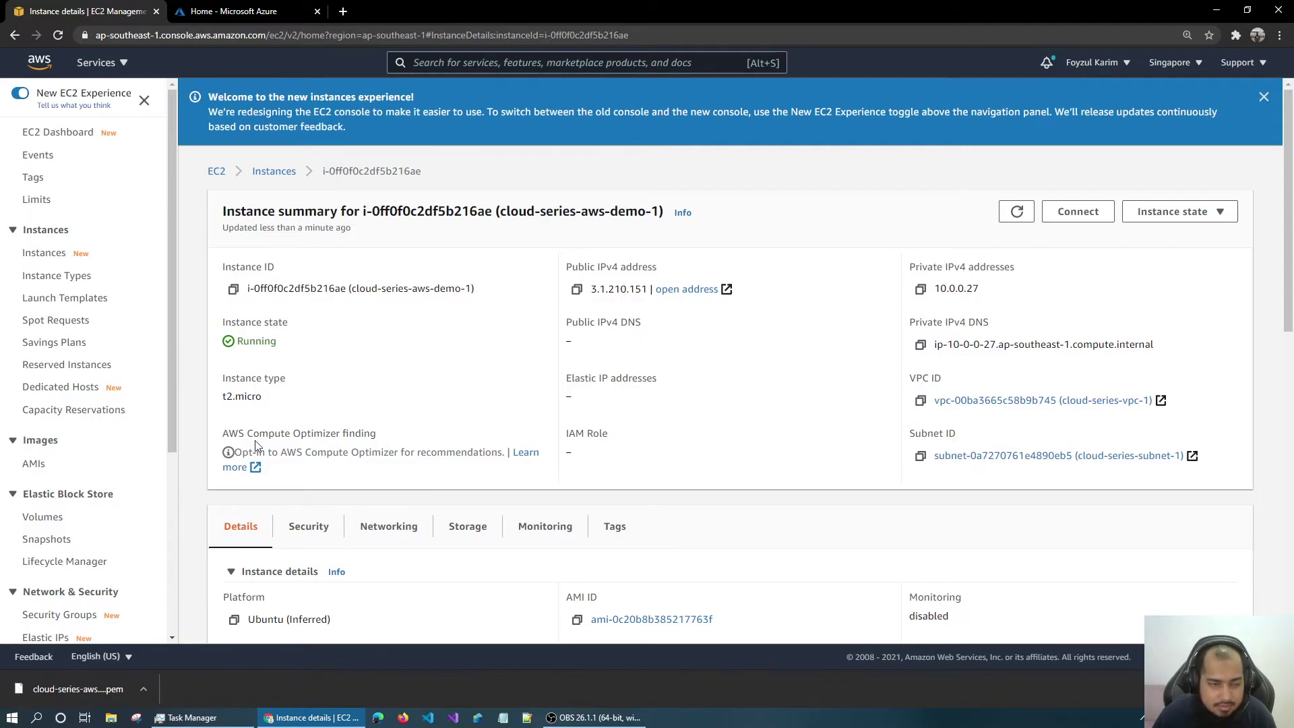
scroll(768, 433, "down", 2)
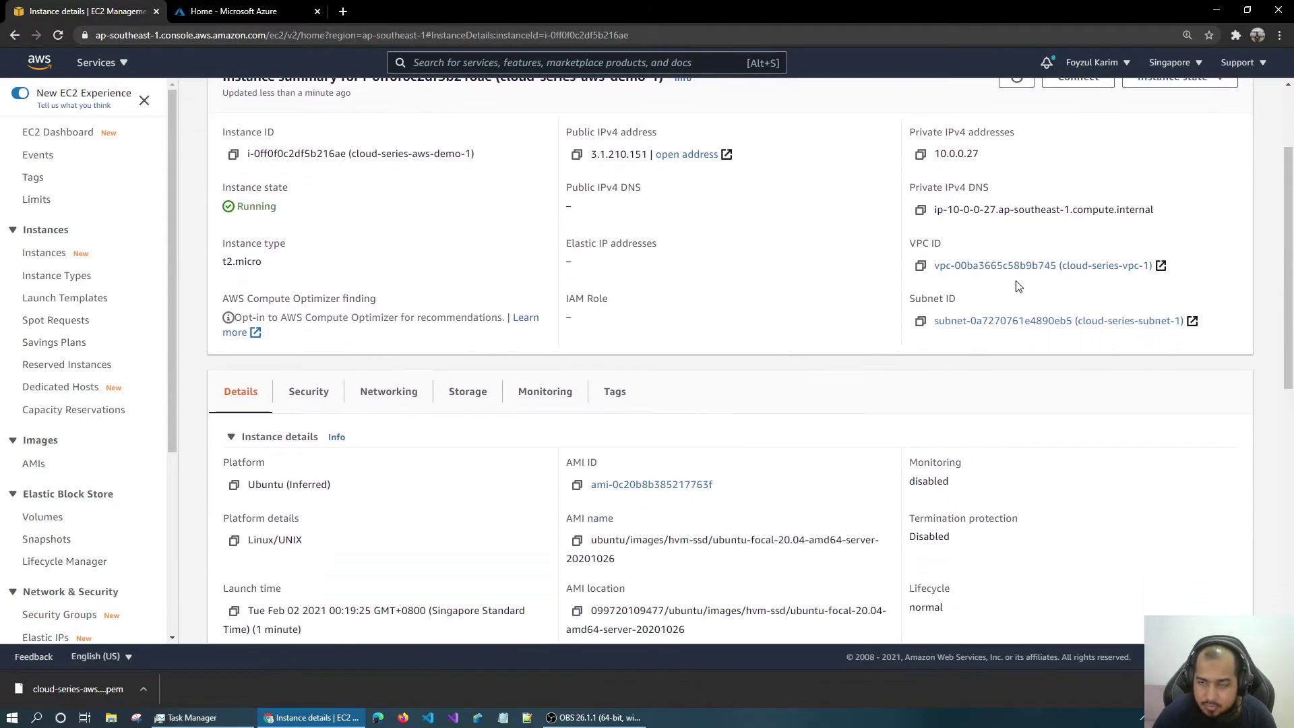
scroll(313, 357, "down", 3)
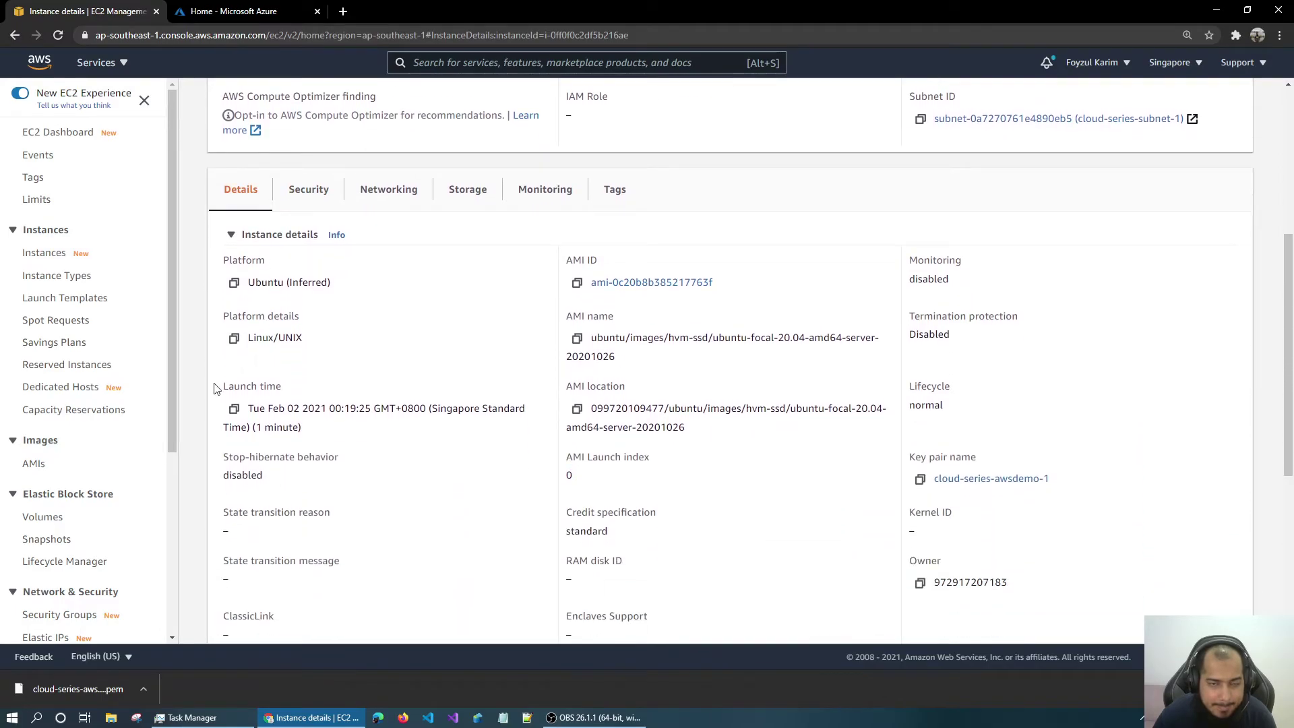
scroll(216, 389, "down", 2)
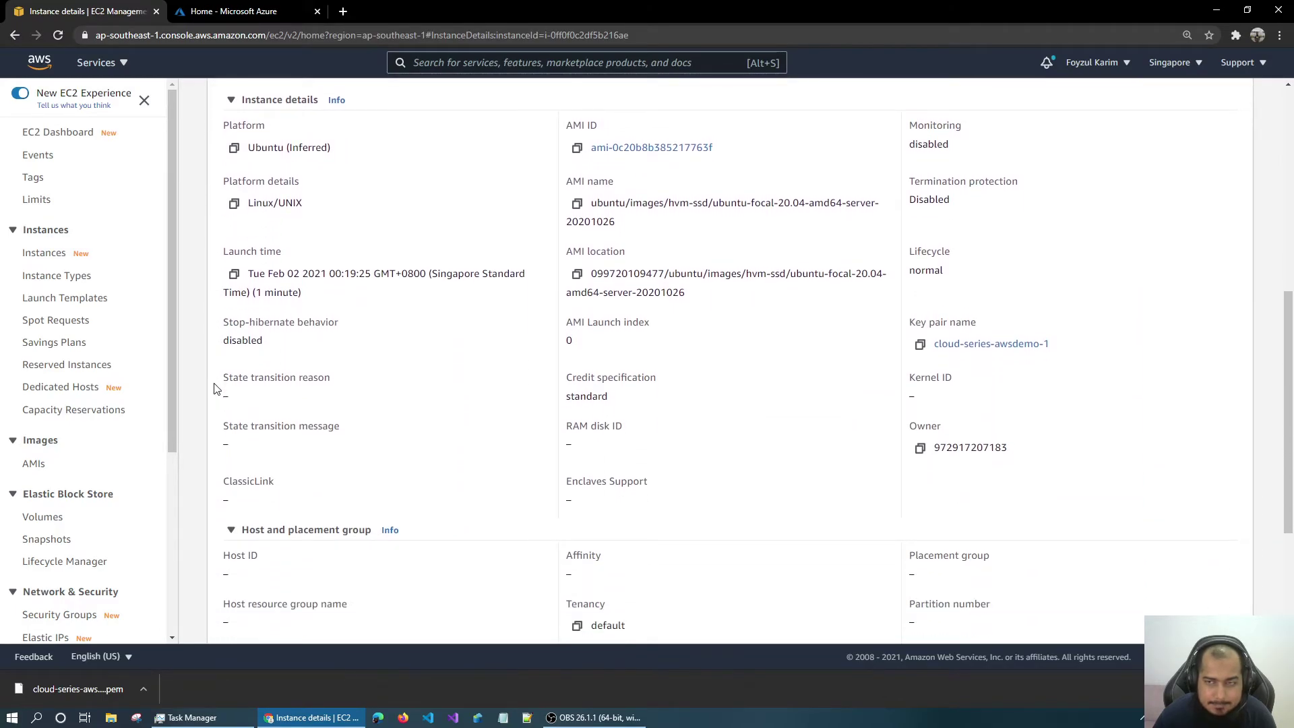
scroll(216, 389, "down", 1)
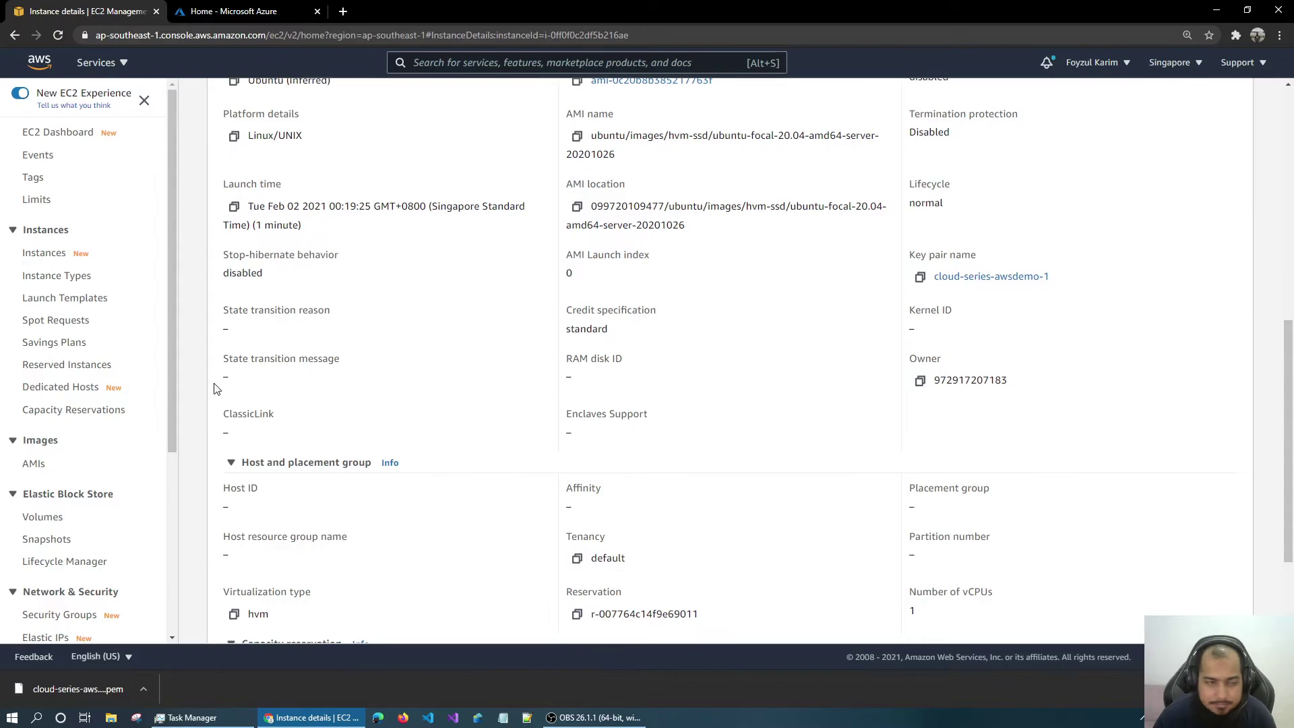
scroll(215, 389, "down", 2)
scroll(229, 389, "up", 7)
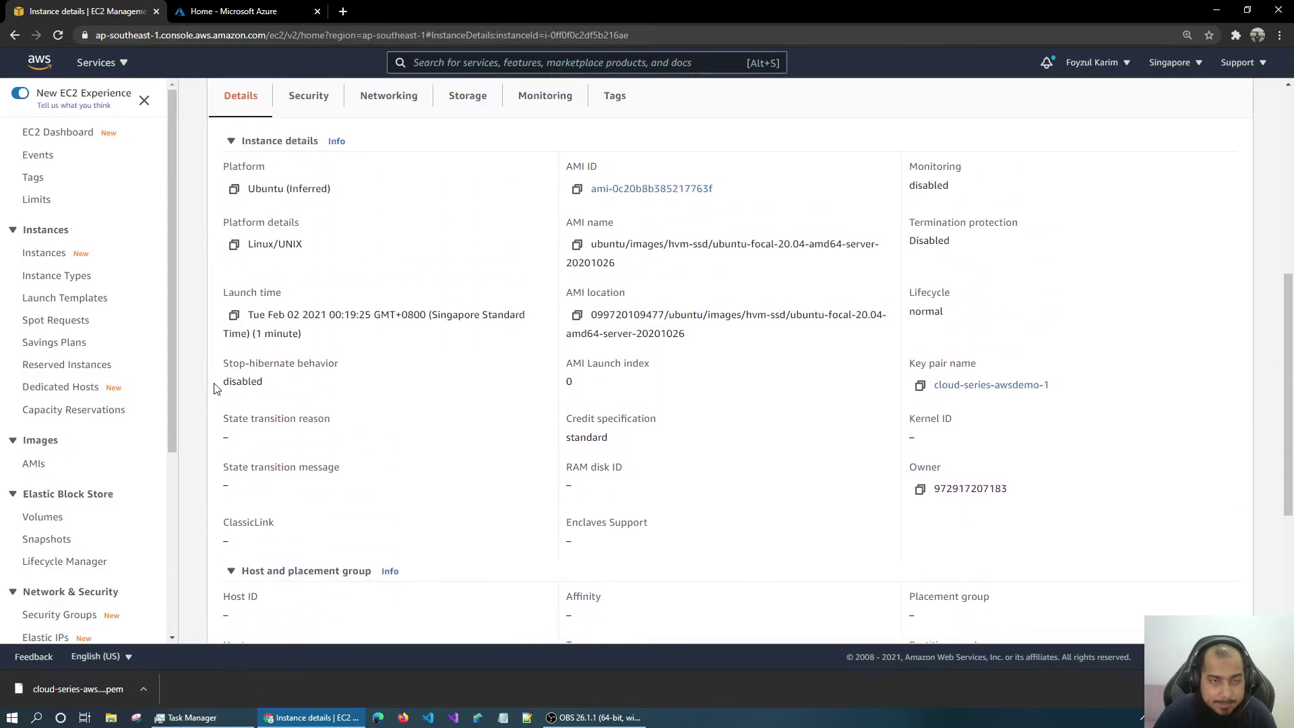
left_click(311, 300)
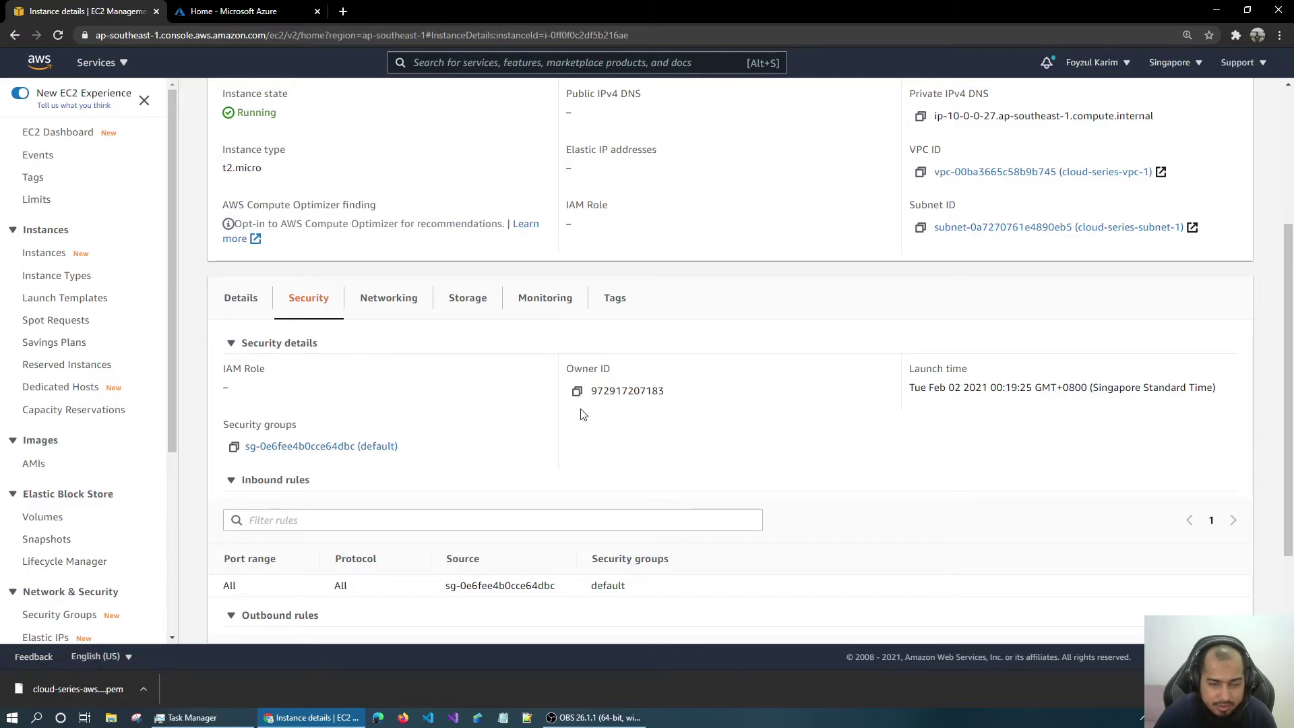
Step: View the instance's networking details and open its public IPv4 address in the browser, returning to the instance page
scroll(444, 426, "down", 2)
scroll(444, 428, "up", 4)
left_click(398, 438)
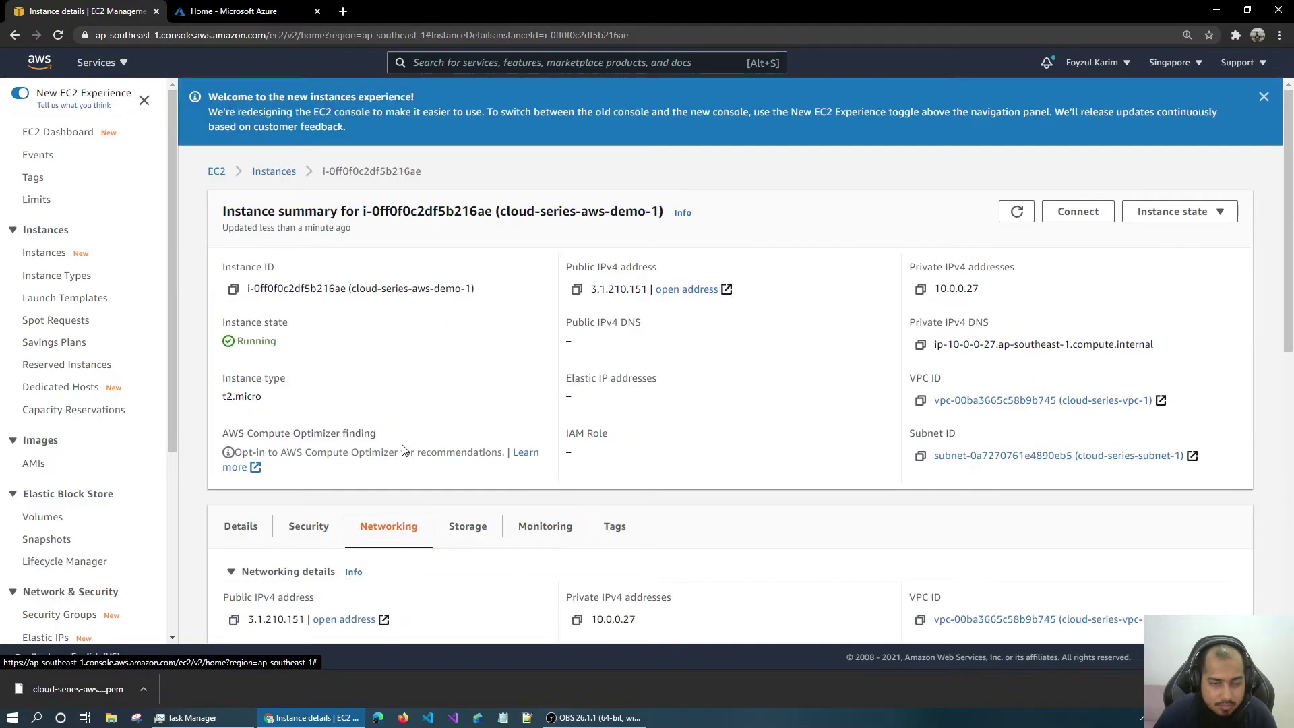
scroll(432, 456, "down", 3)
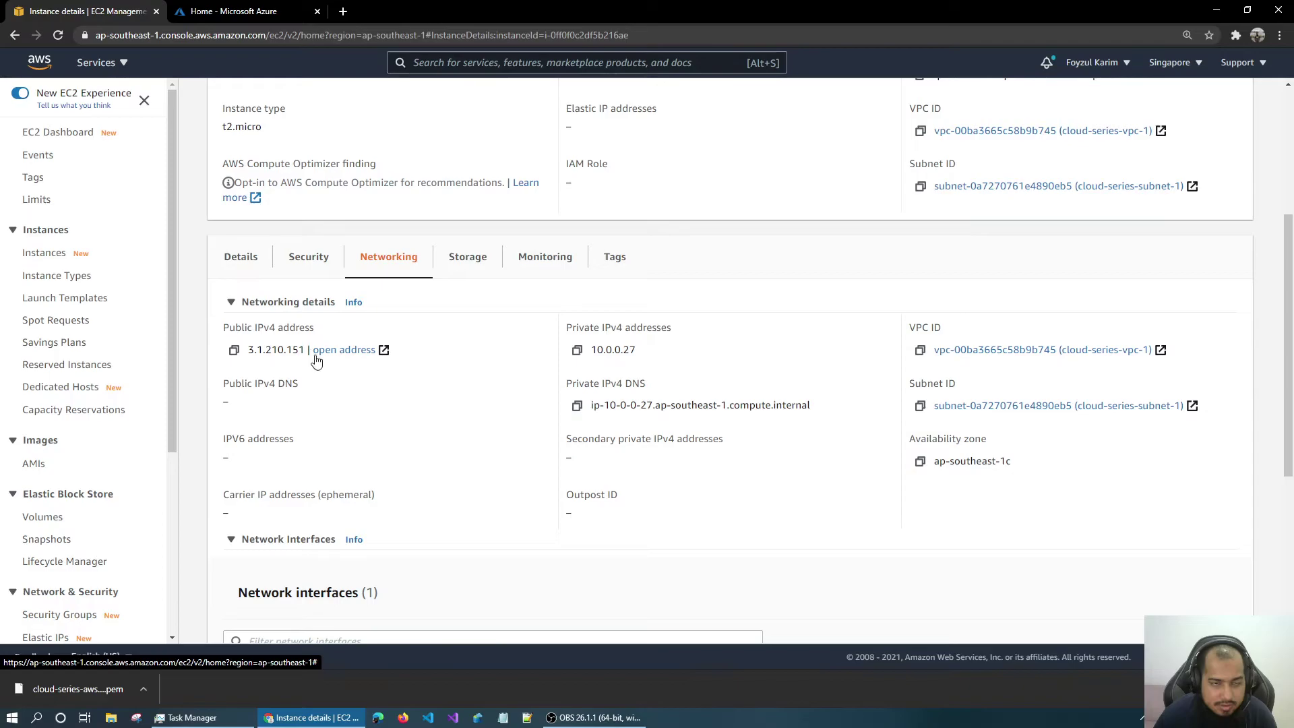
left_click(347, 349)
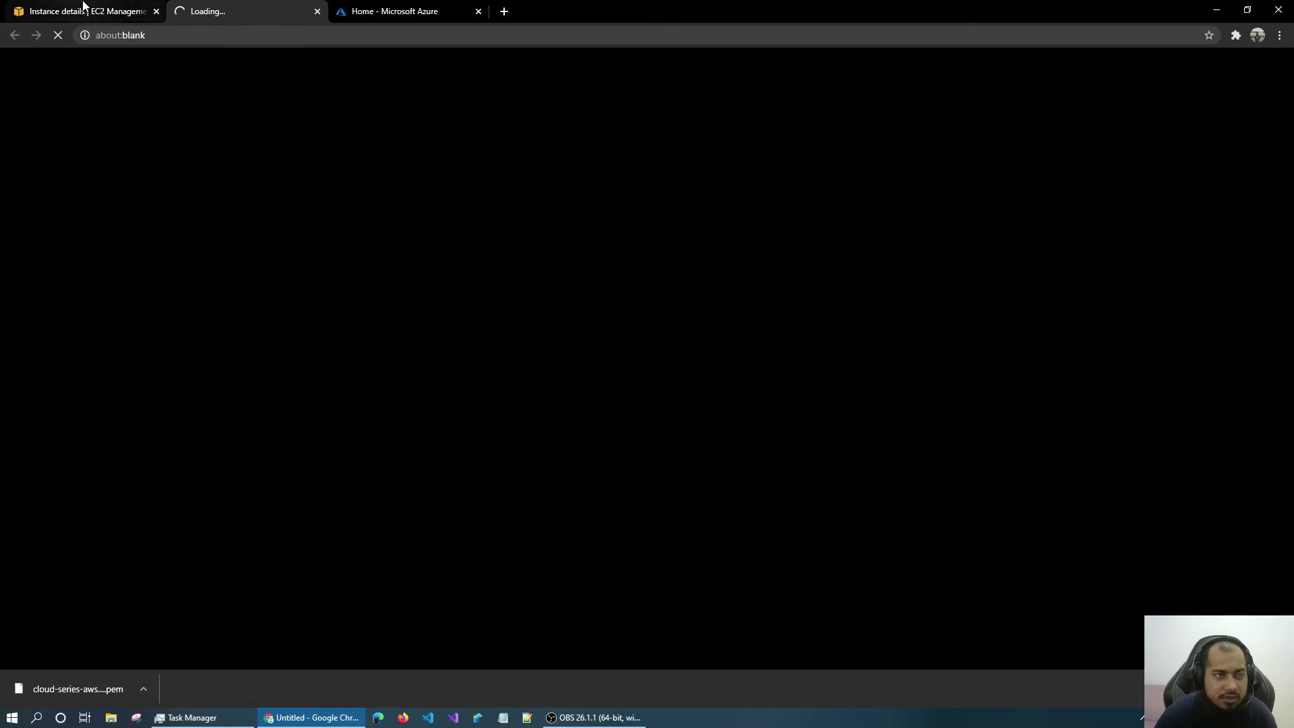
left_click(83, 8)
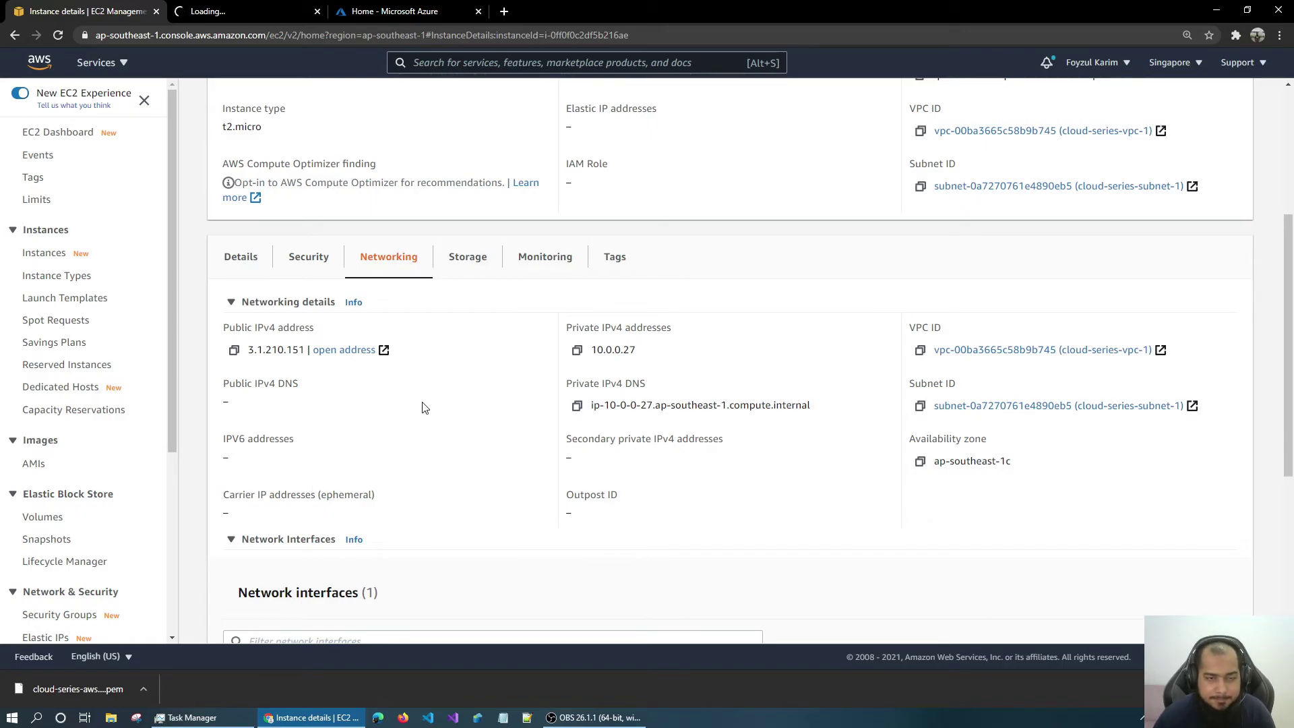
Step: Examine the instance's network interfaces and Elastic IP addresses in the networking details
scroll(462, 456, "down", 3)
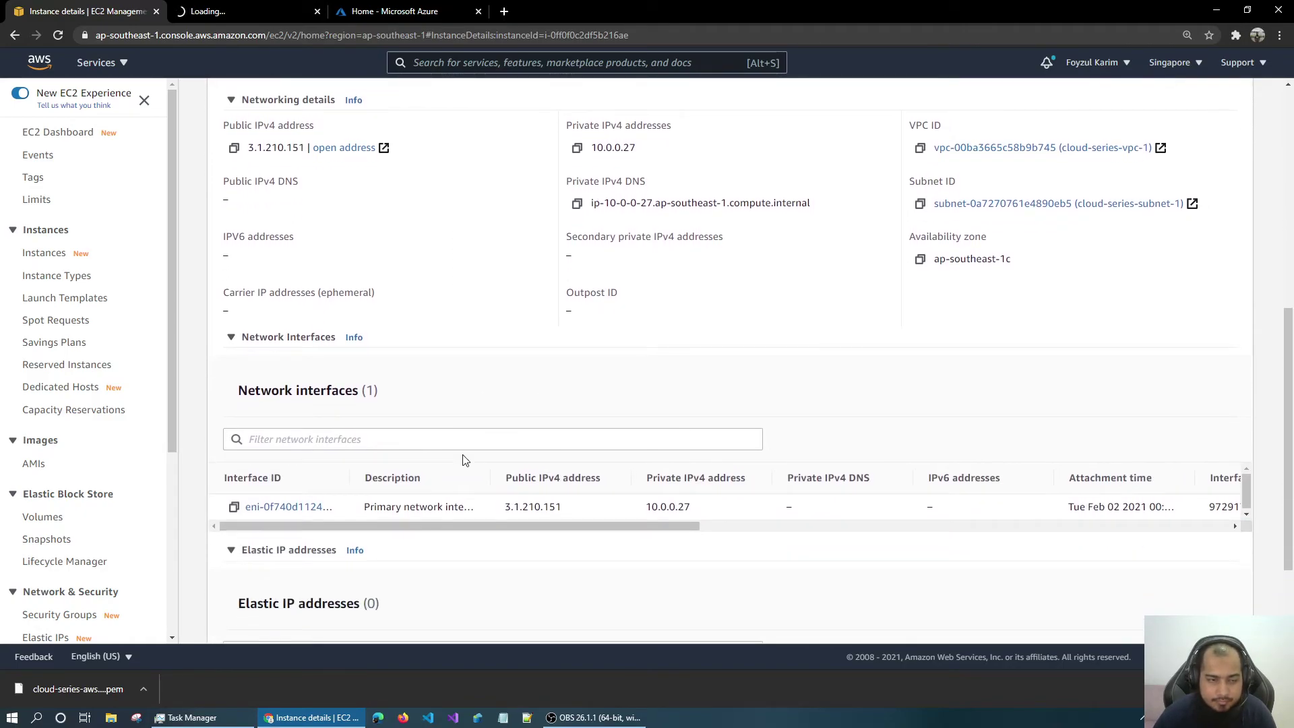
scroll(462, 460, "down", 2)
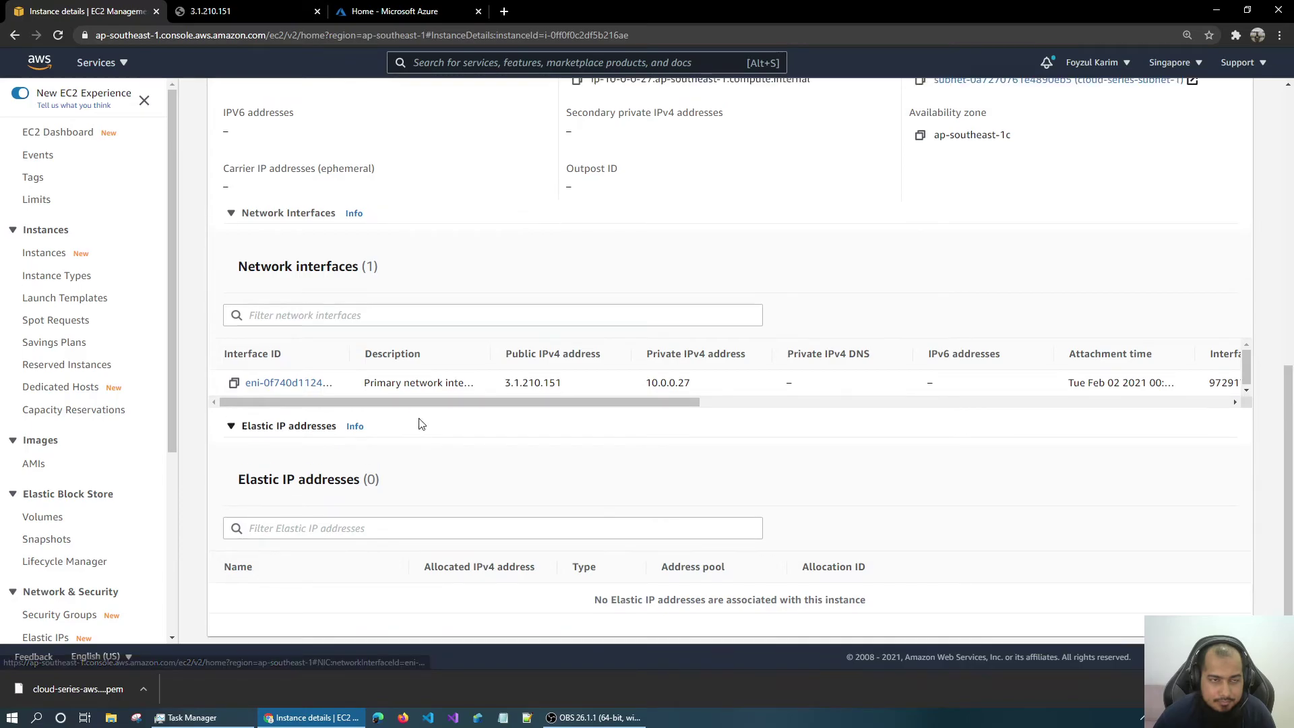
scroll(418, 423, "up", 3)
scroll(419, 423, "up", 1)
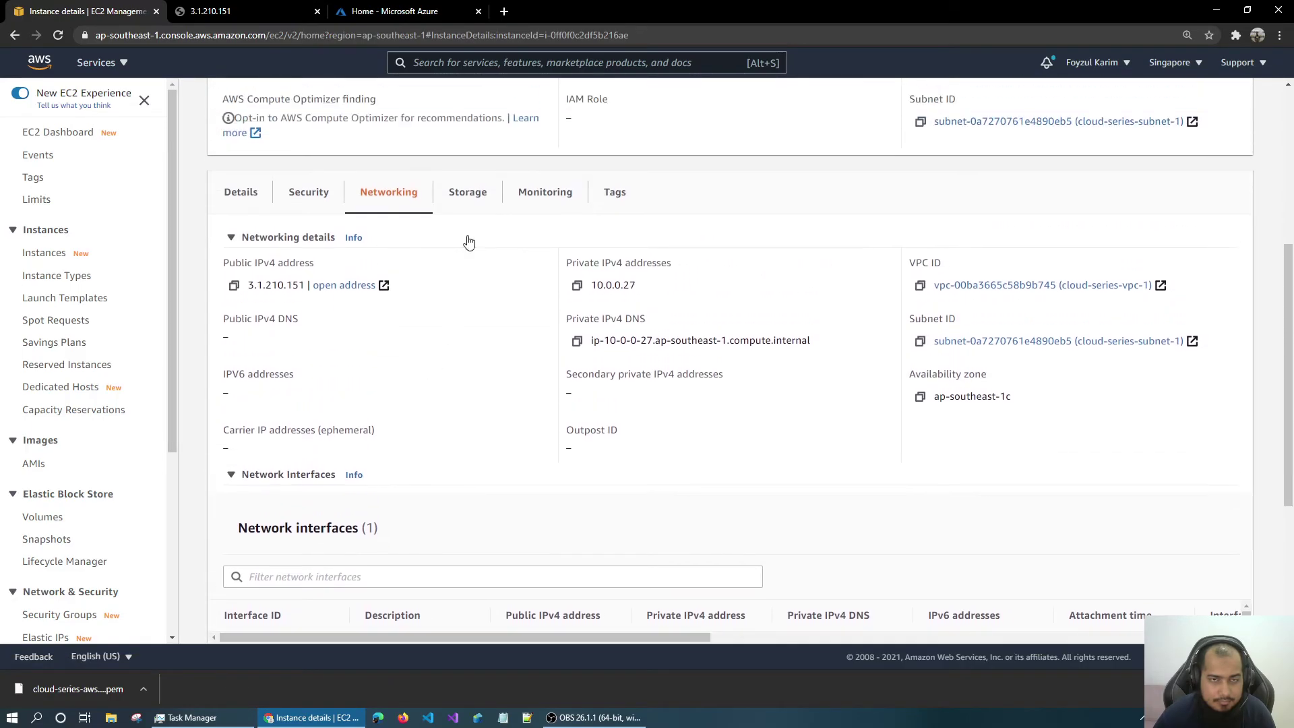
Step: Review the instance's storage, covering its root device details and attached block devices
left_click(470, 194)
scroll(480, 195, "up", 5)
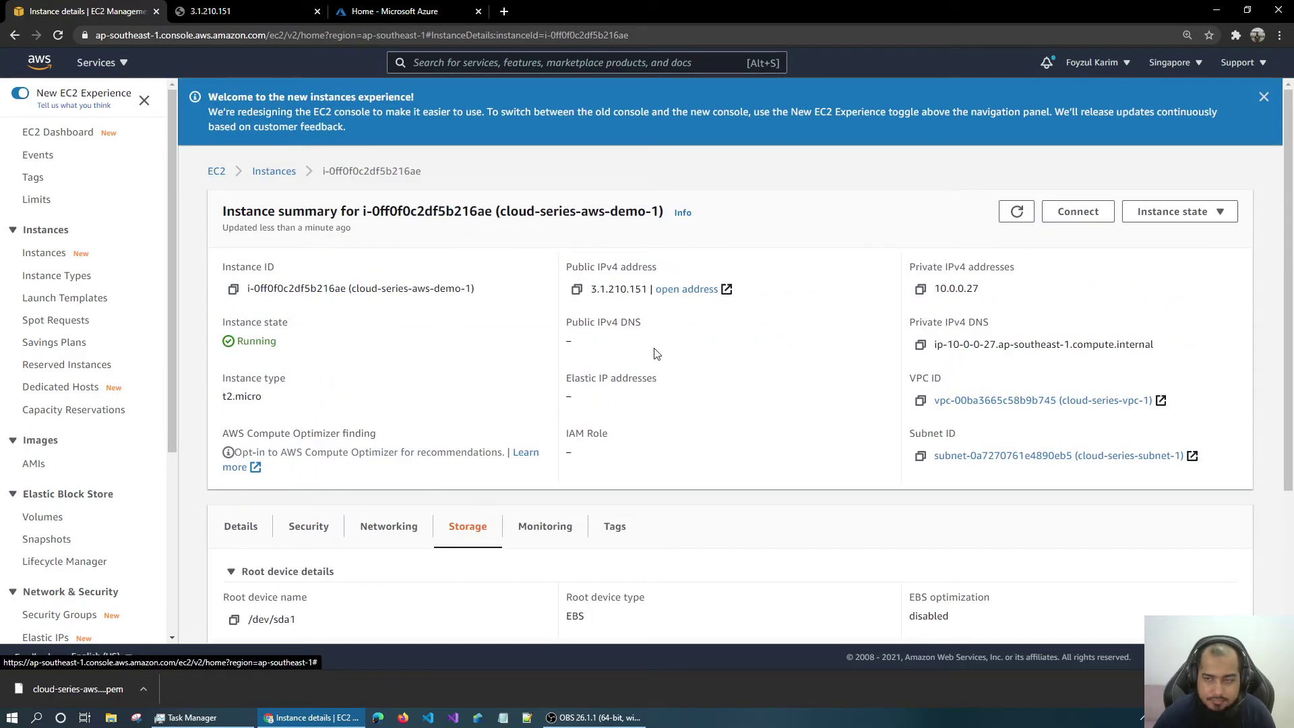
scroll(467, 424, "down", 3)
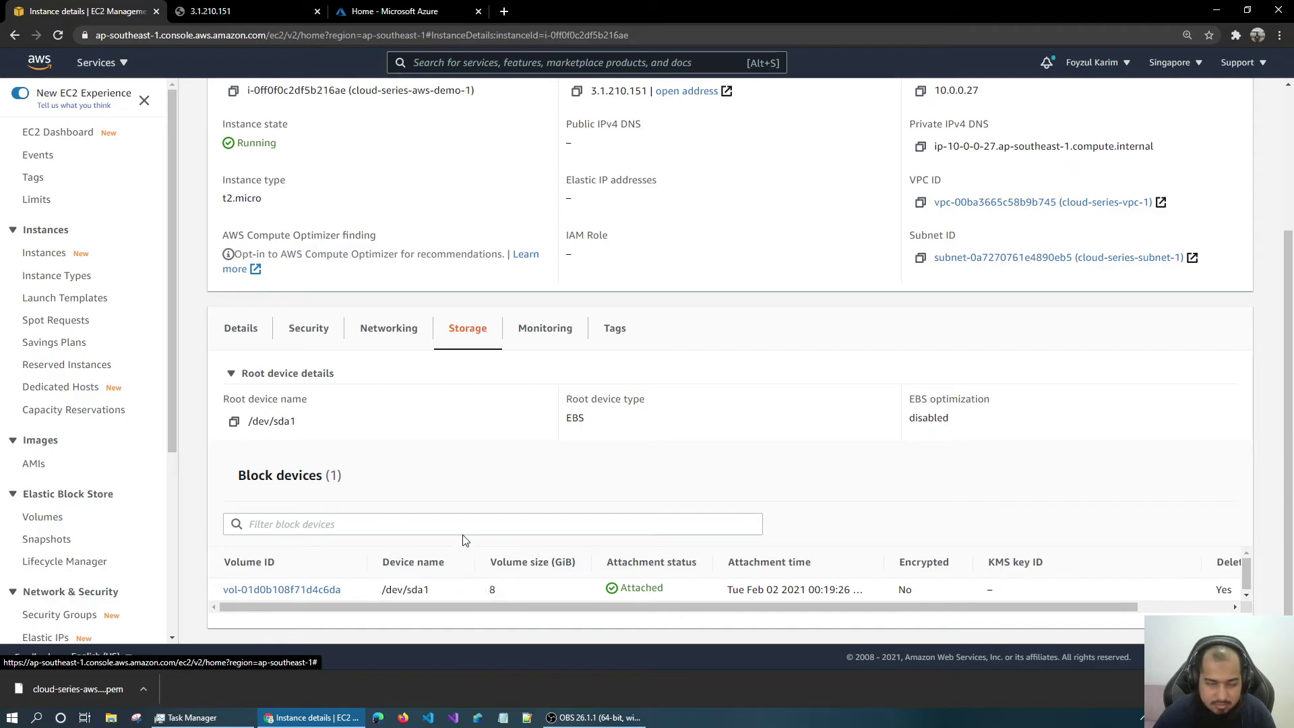
scroll(339, 521, "up", 3)
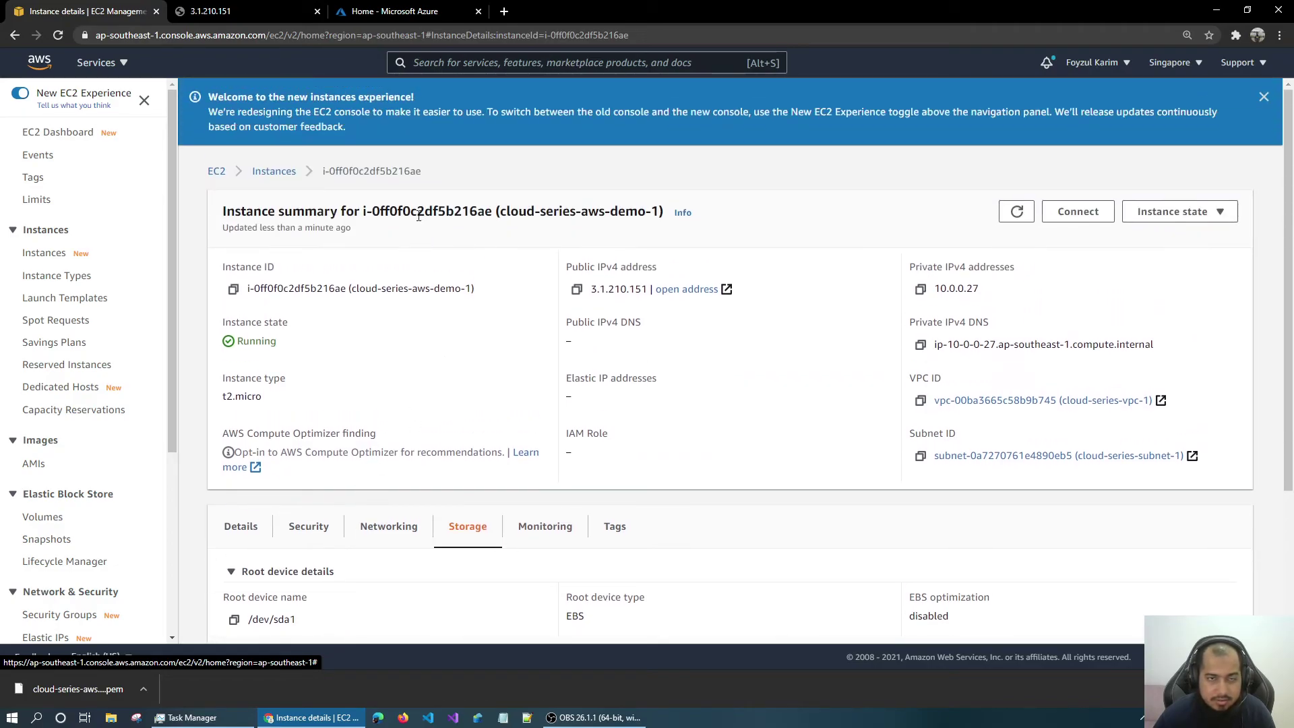
Step: Look through the instance's monitoring graphs for CPU, status checks, network, disk and CPU credits
left_click(537, 530)
scroll(370, 352, "down", 4)
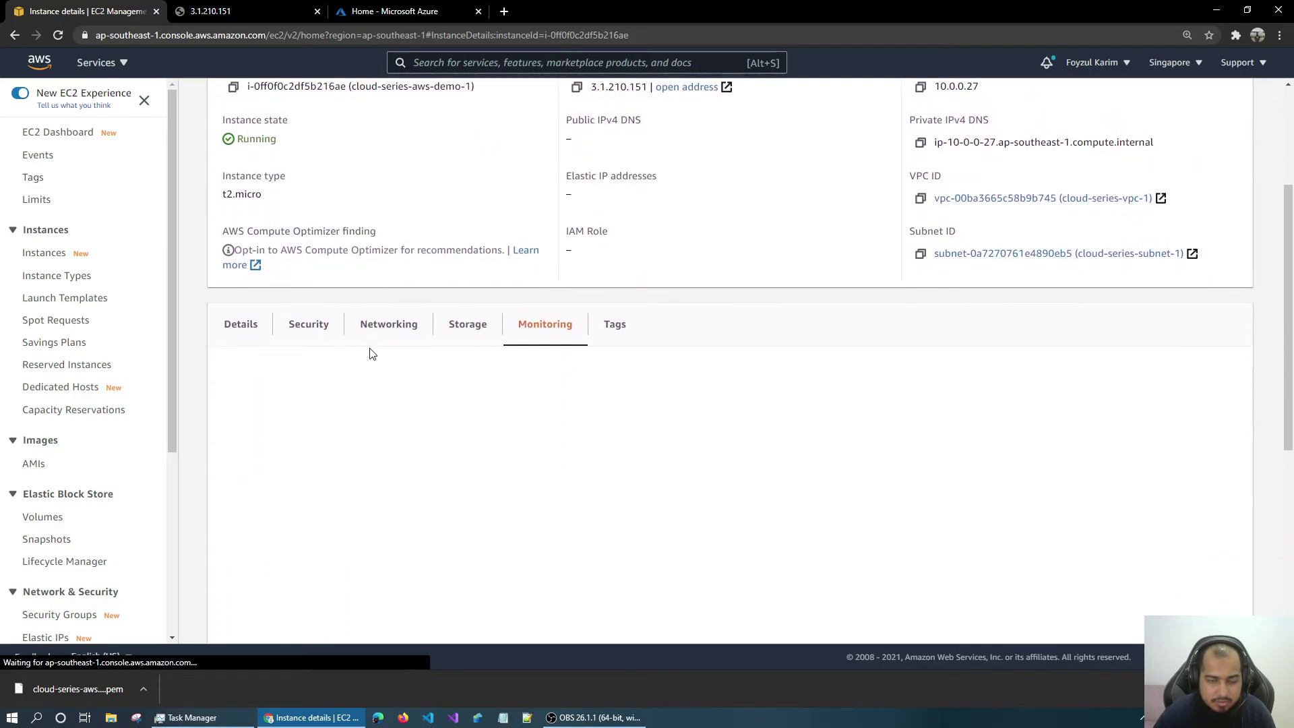
scroll(209, 413, "down", 5)
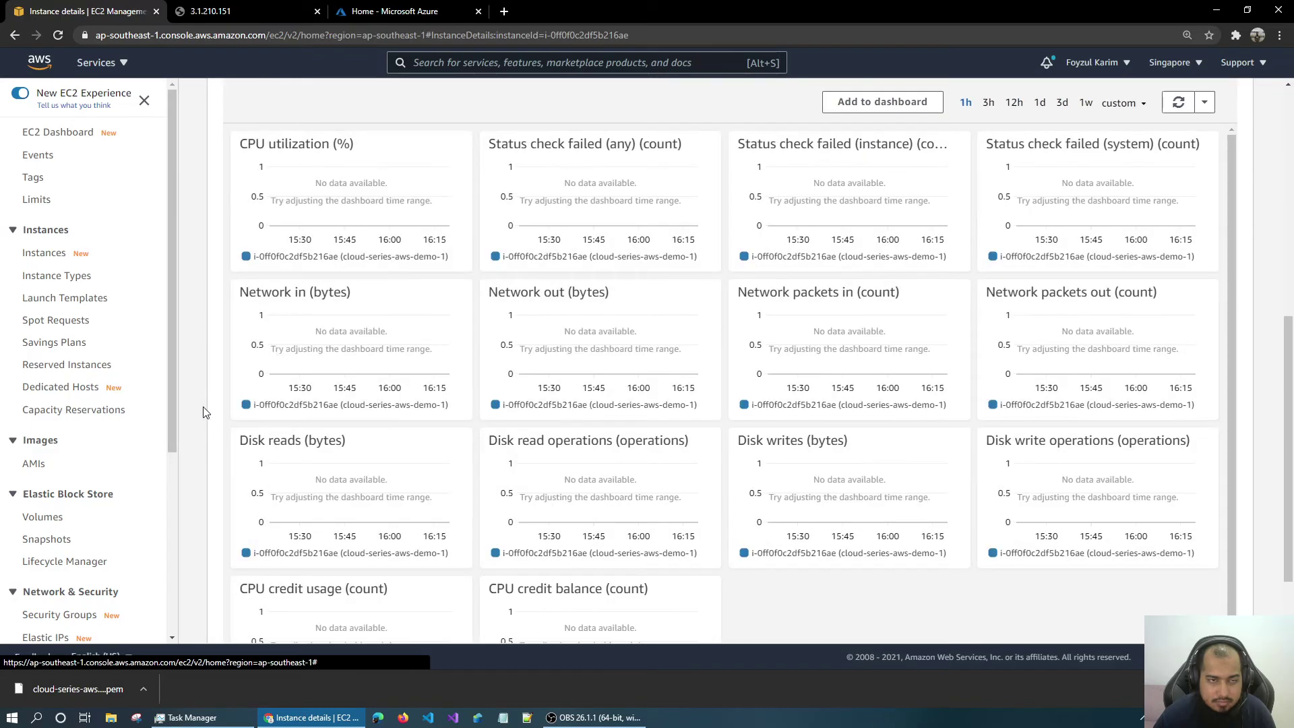
scroll(206, 410, "up", 1)
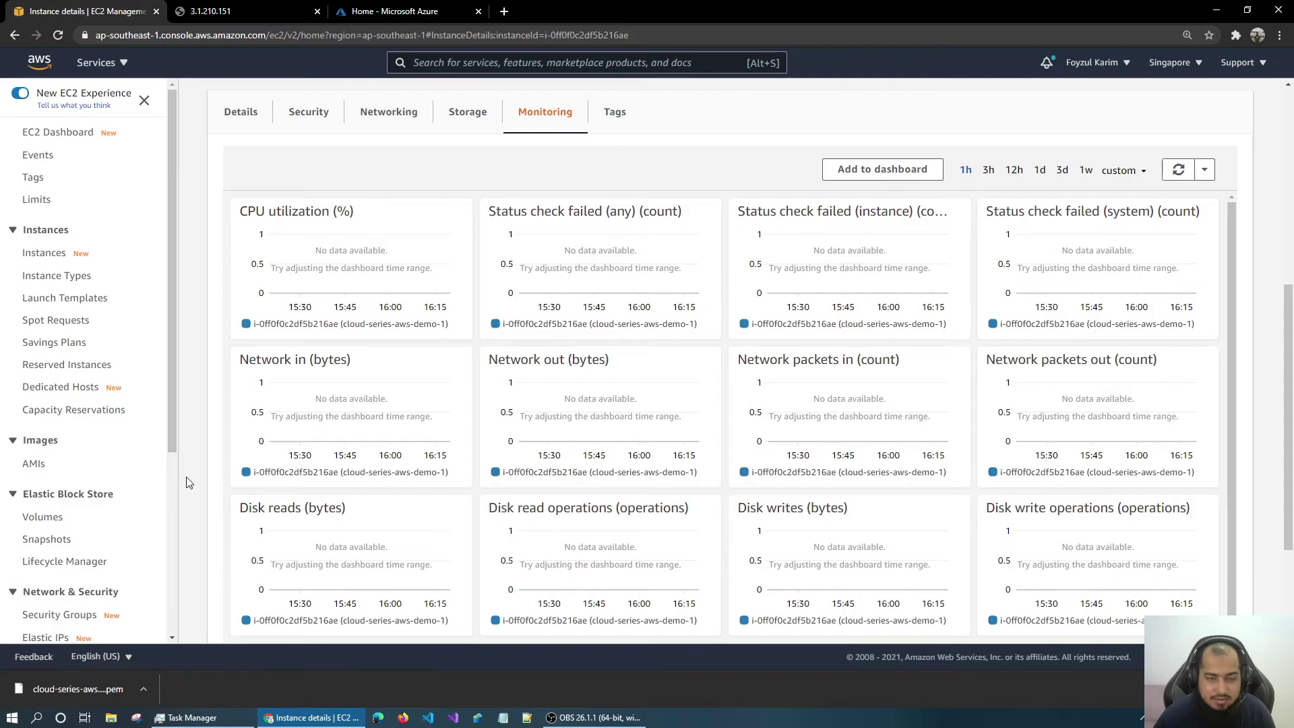
scroll(211, 470, "down", 2)
scroll(211, 470, "down", 1)
scroll(211, 470, "up", 4)
scroll(211, 470, "up", 2)
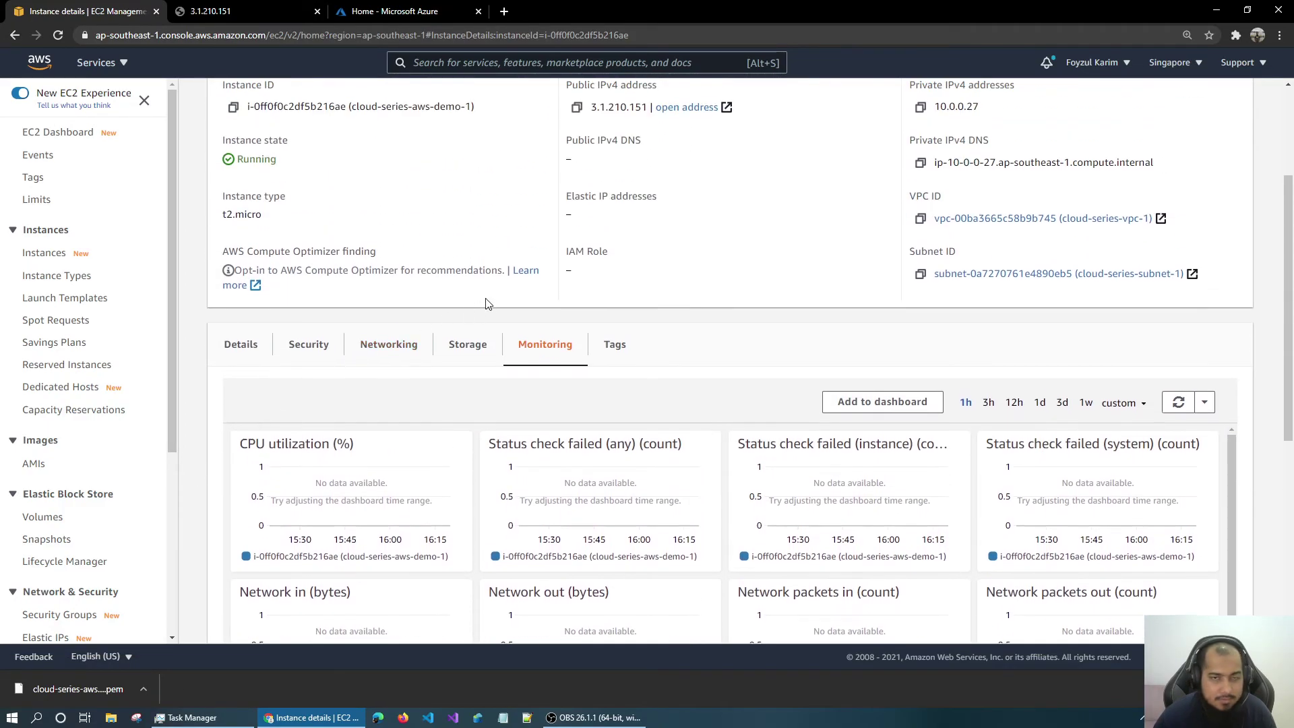
Step: Check the instance's tags and networking details, and reload the page at its public IPv4 address
left_click(613, 343)
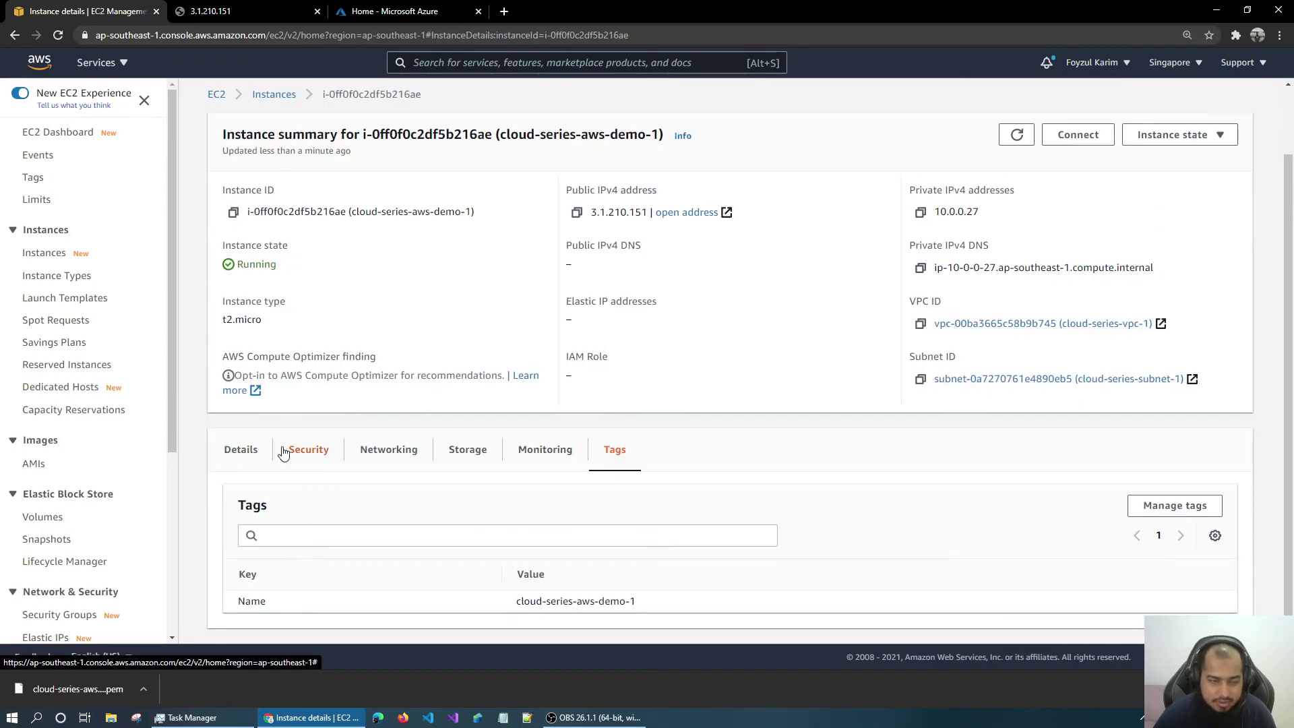
left_click(386, 451)
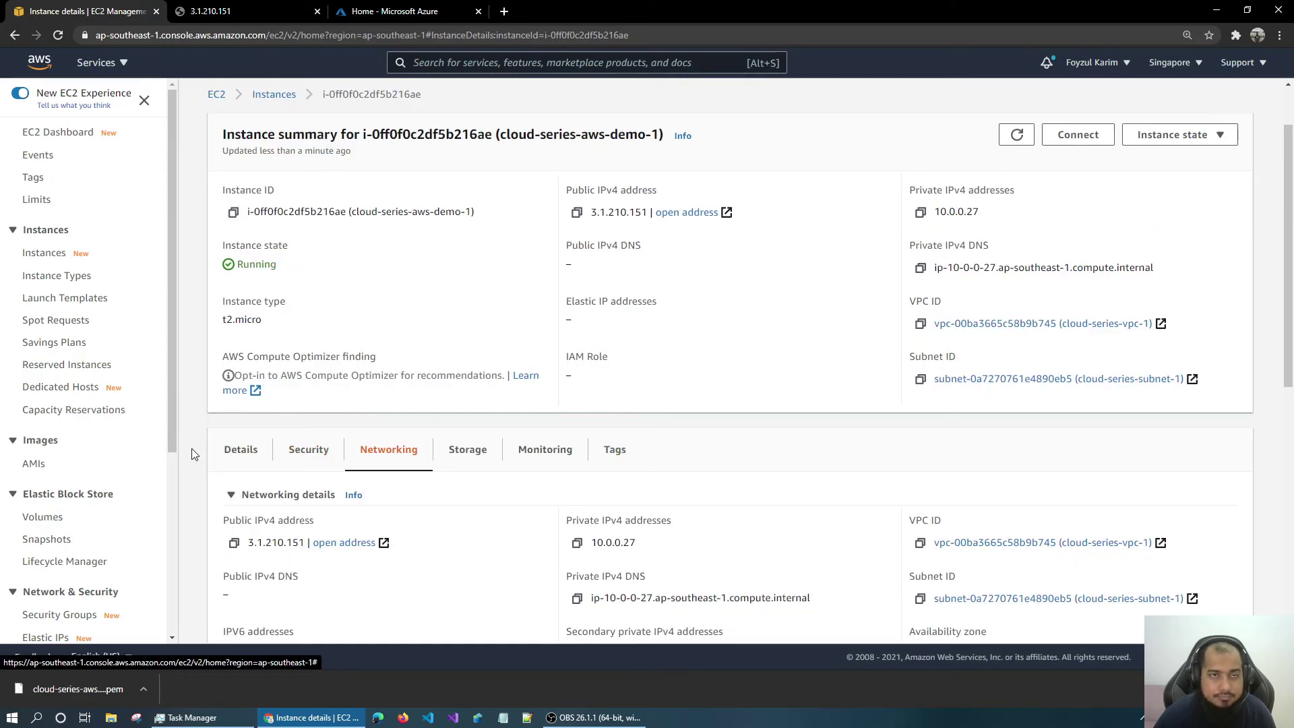
left_click(243, 11)
key("F5")
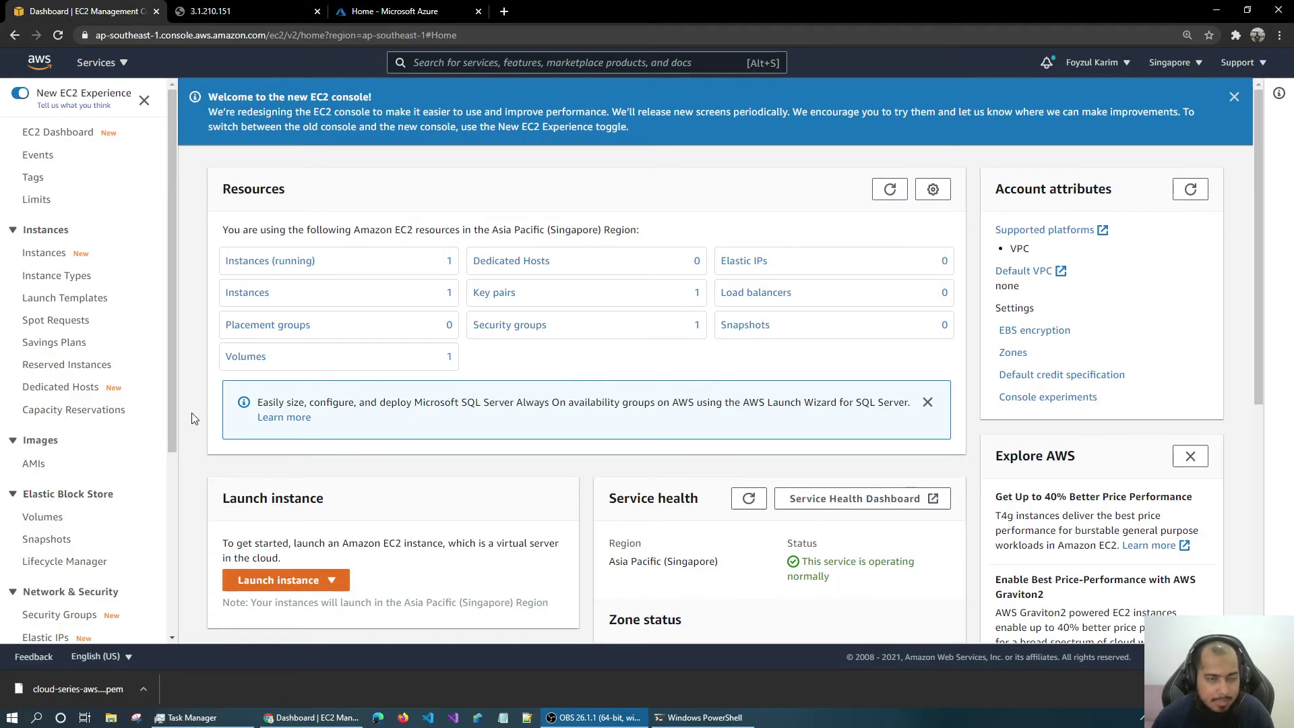
Step: Open cloud-series-aws-demo-1 from the running instances and review its platform, AMI and key pair details
left_click(254, 266)
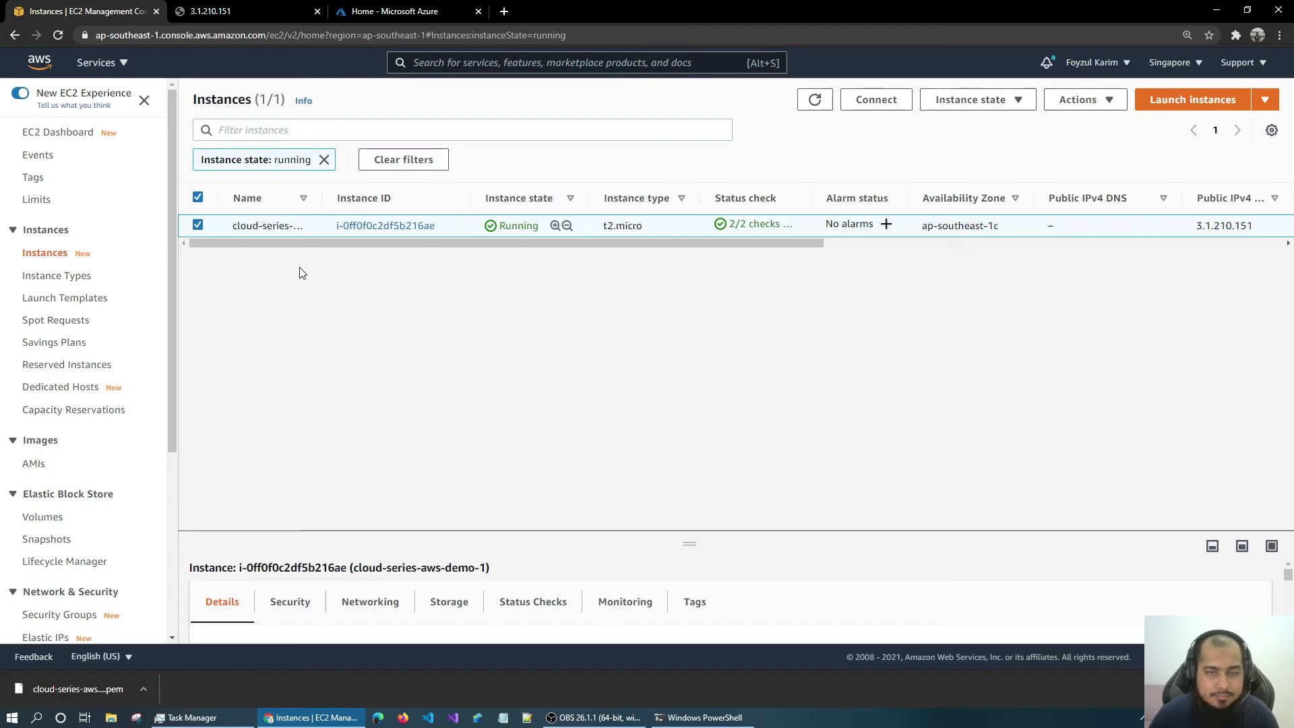
left_click(375, 229)
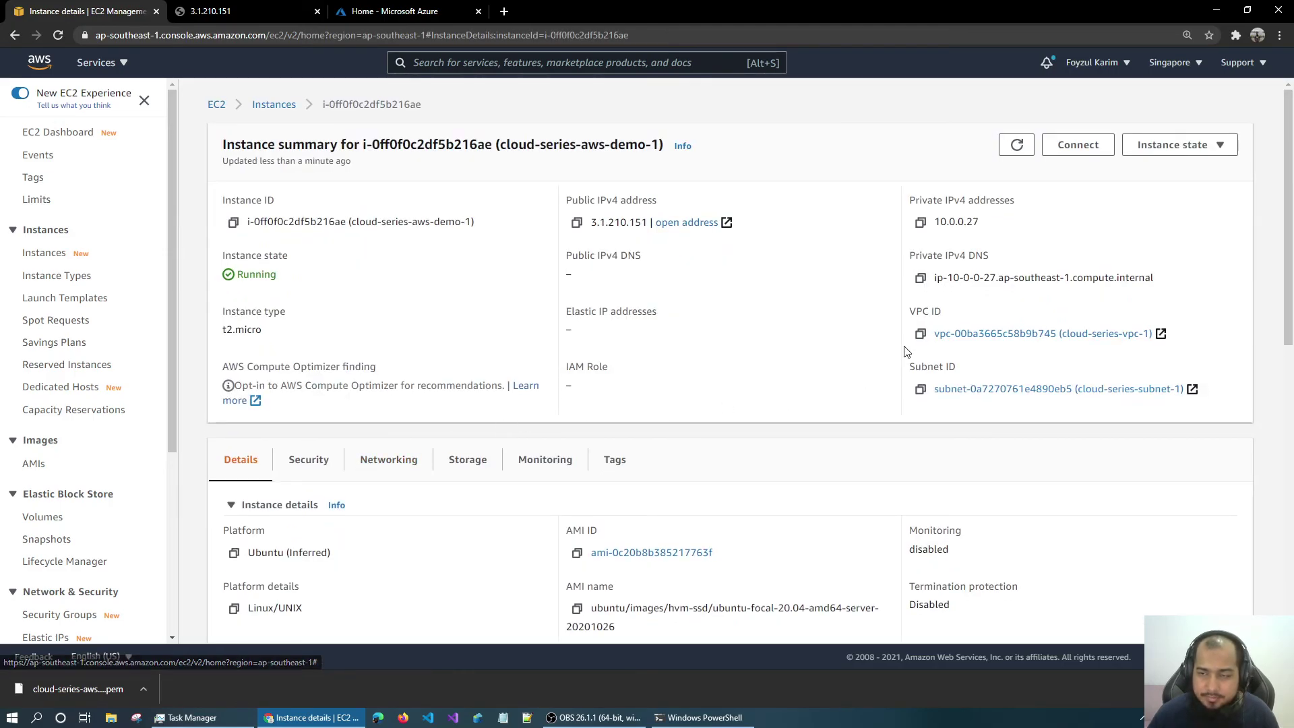
scroll(802, 396, "down", 5)
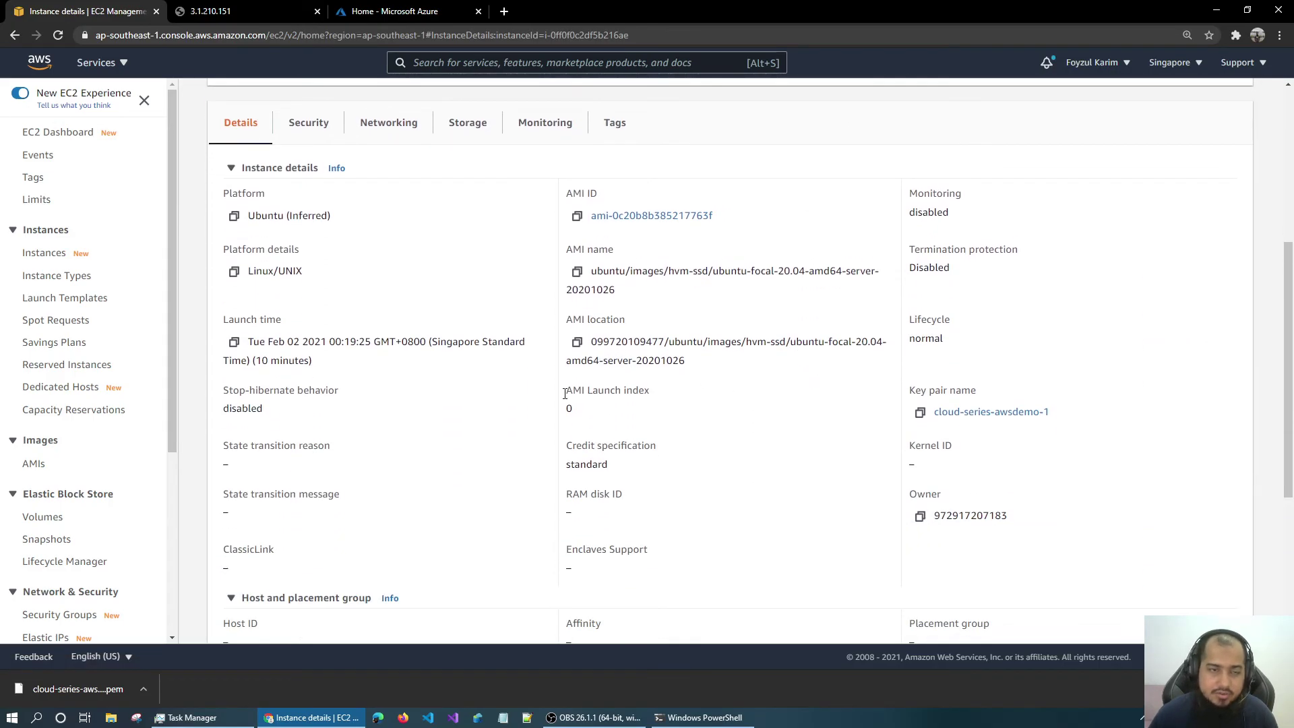
scroll(543, 413, "down", 4)
scroll(543, 413, "up", 4)
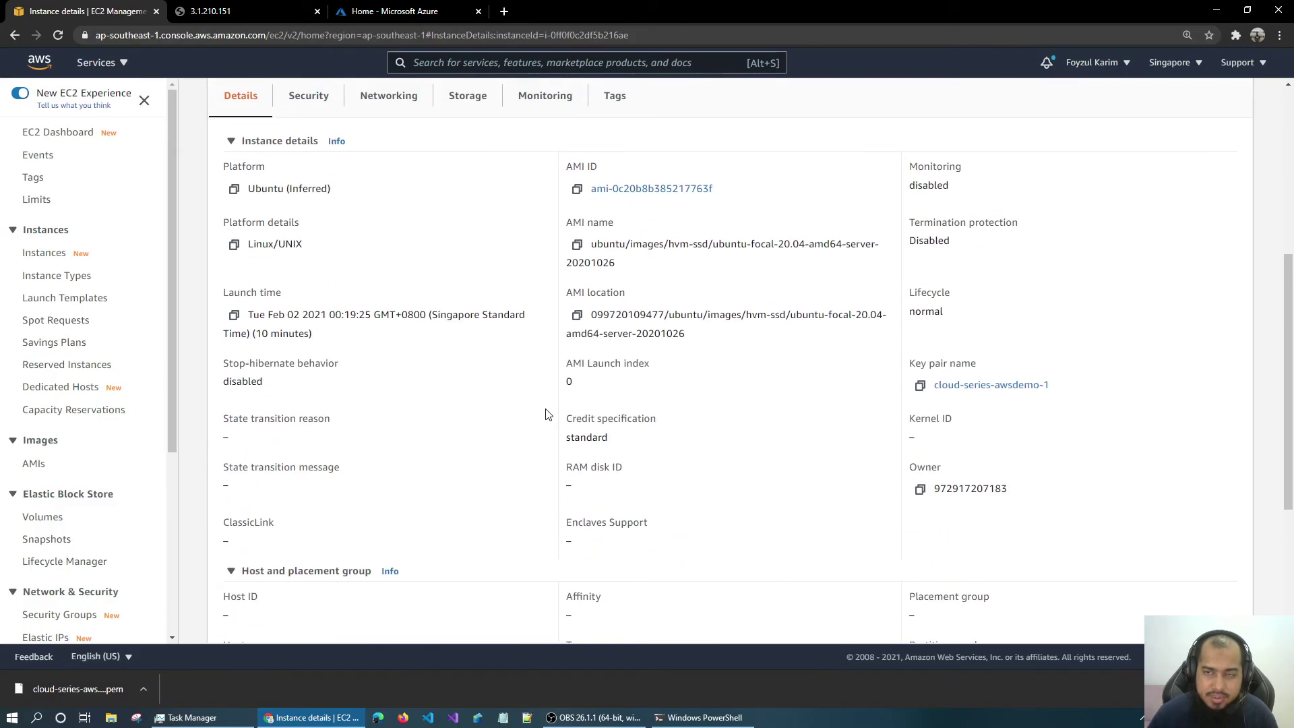
scroll(545, 414, "up", 5)
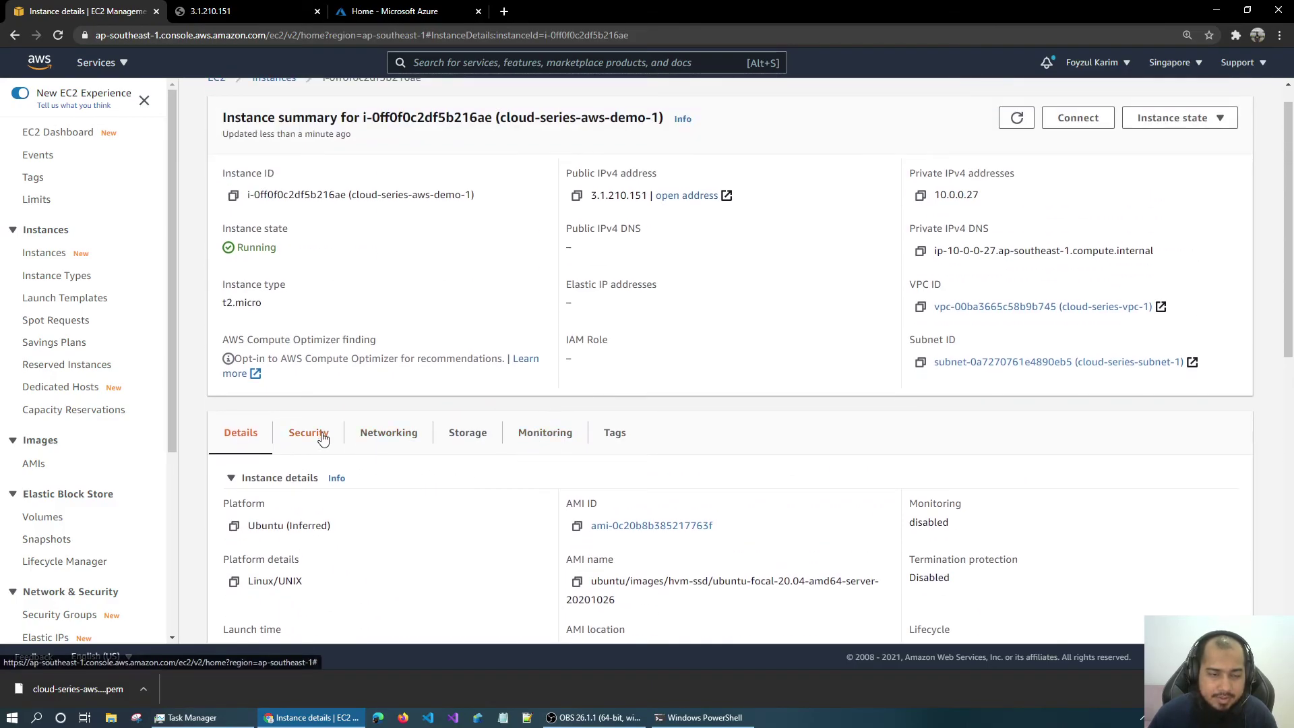
Step: Examine the inbound and outbound rules of the default security group in the instance's security details
left_click(322, 436)
scroll(357, 464, "down", 5)
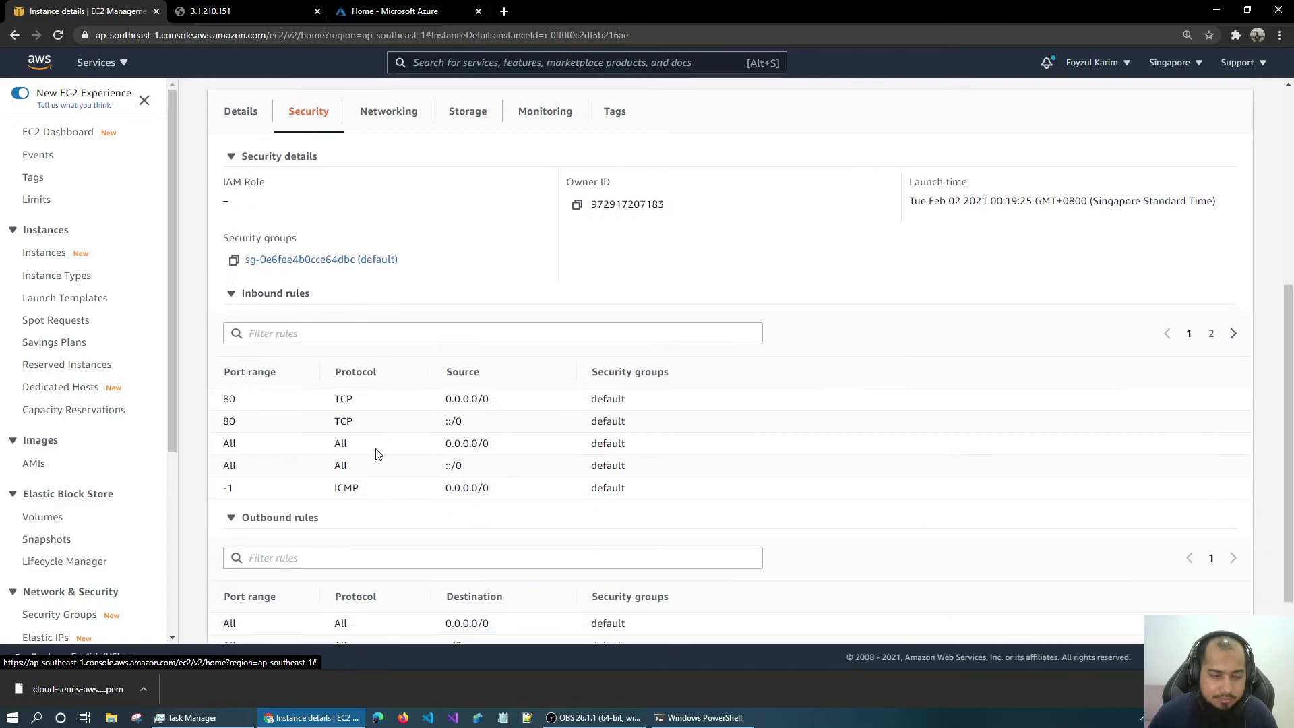
scroll(377, 455, "down", 1)
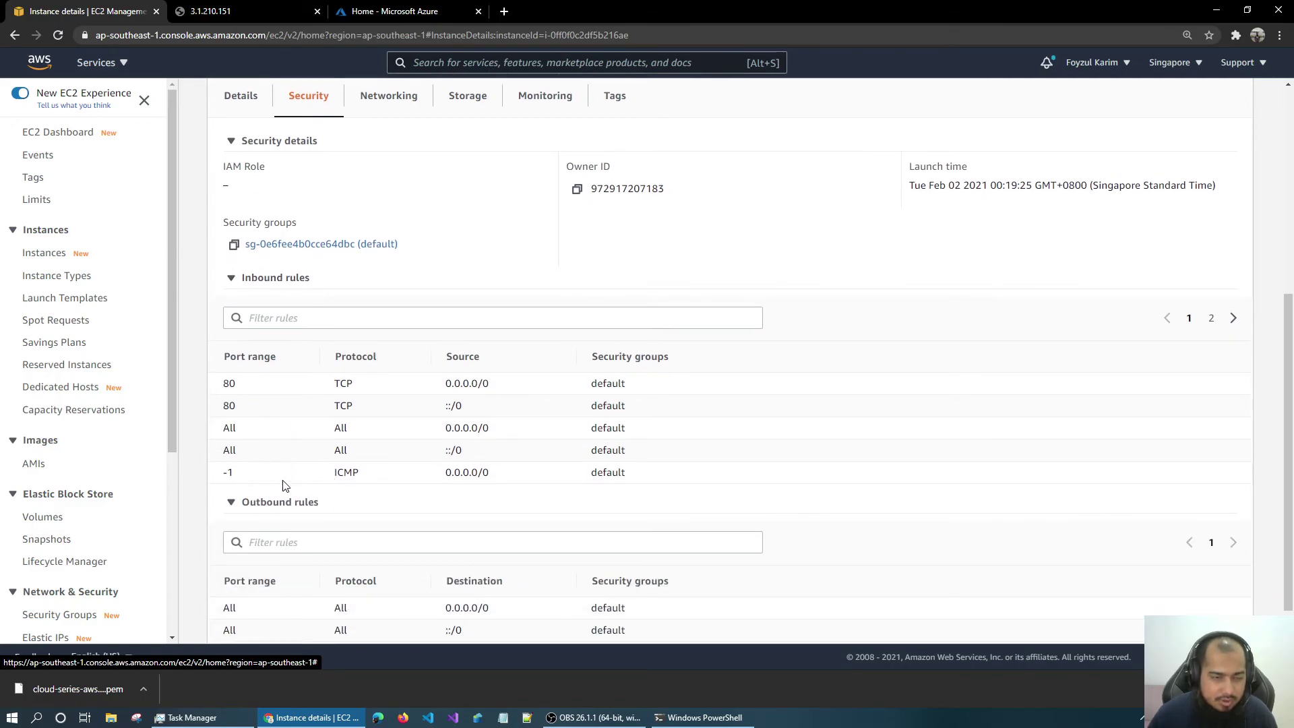
scroll(337, 478, "down", 1)
scroll(394, 474, "up", 10)
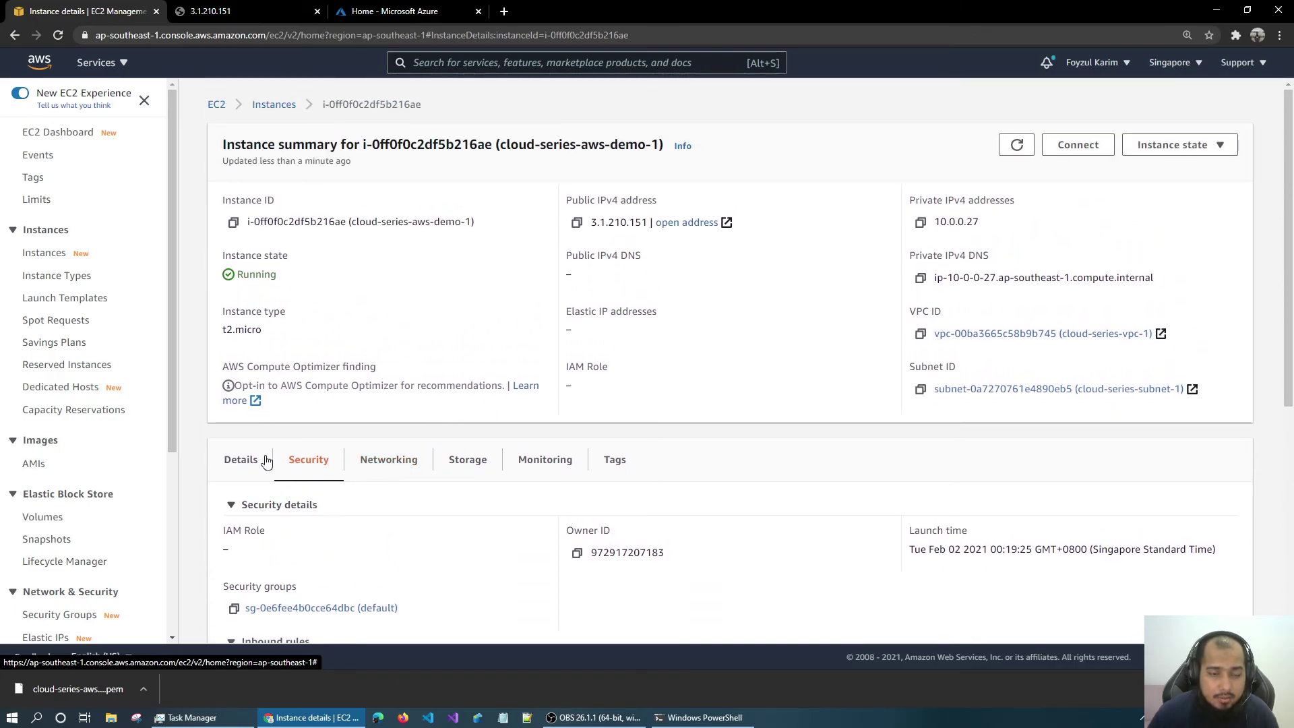
Step: Return to the EC2 dashboard, list all instances and reopen the detail page of cloud-series-aws-demo-1
left_click(218, 106)
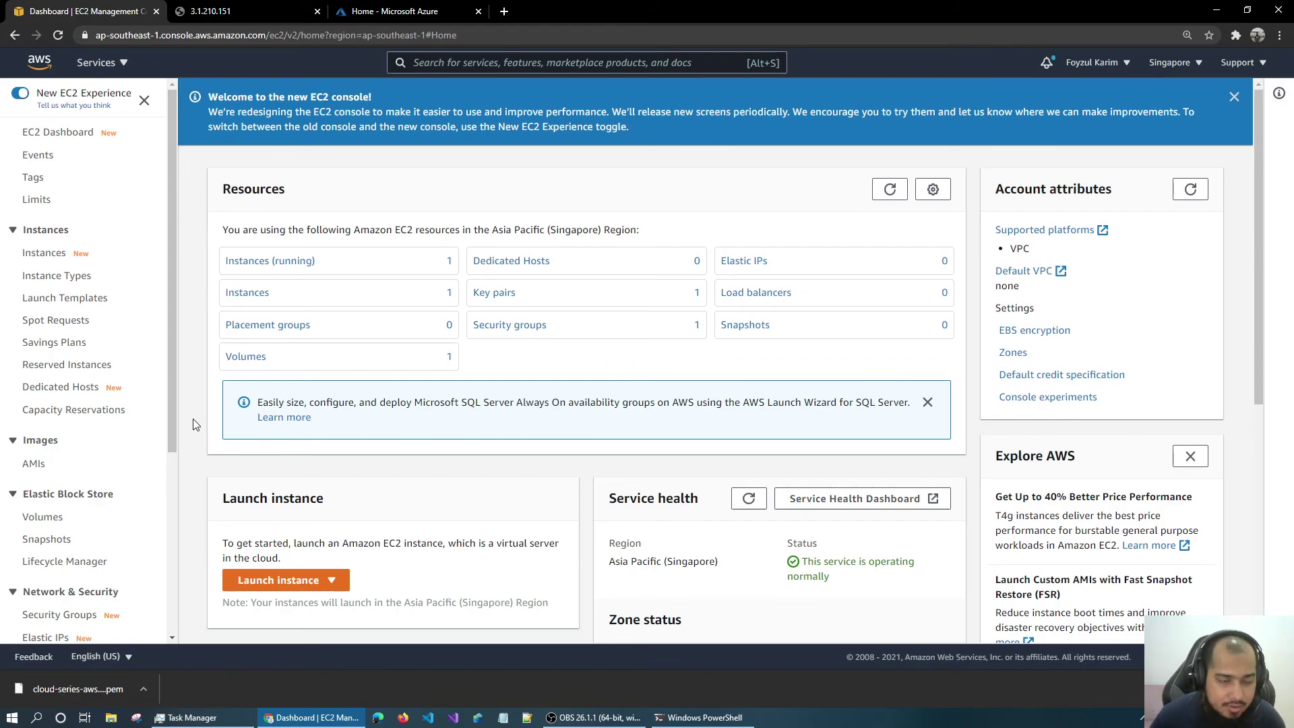
left_click(228, 296)
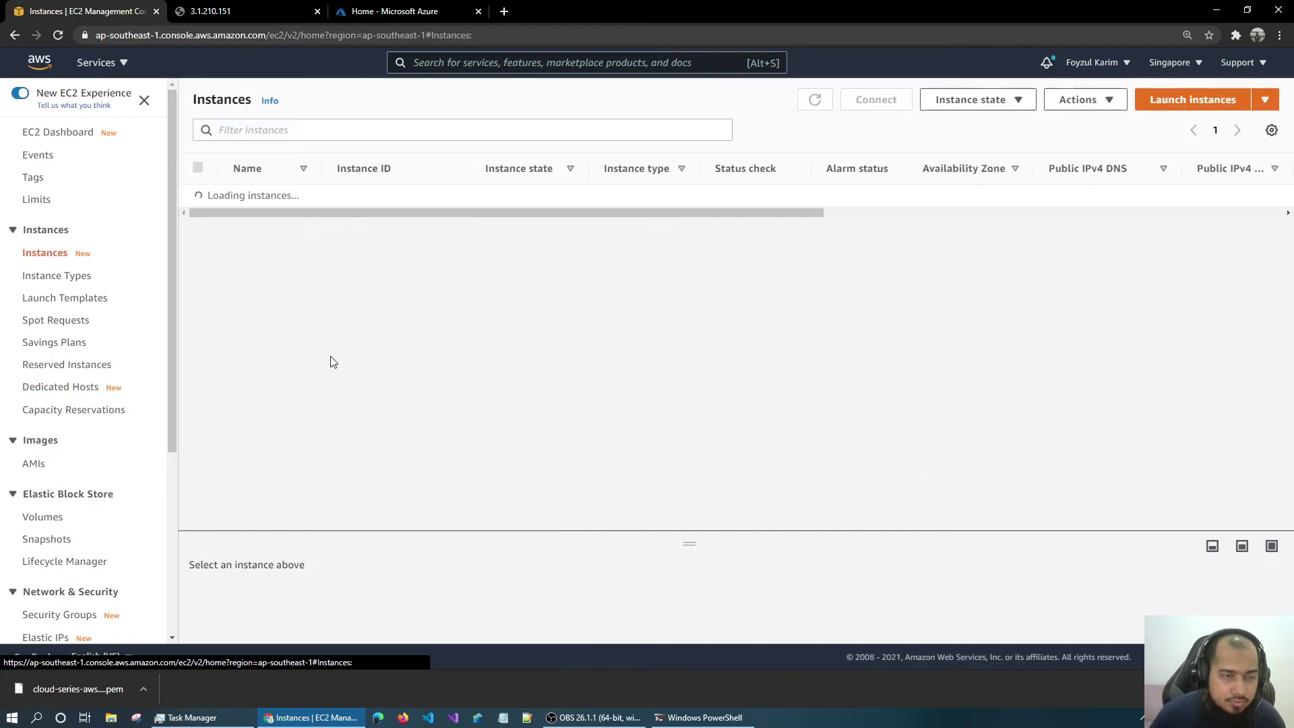
left_click(377, 197)
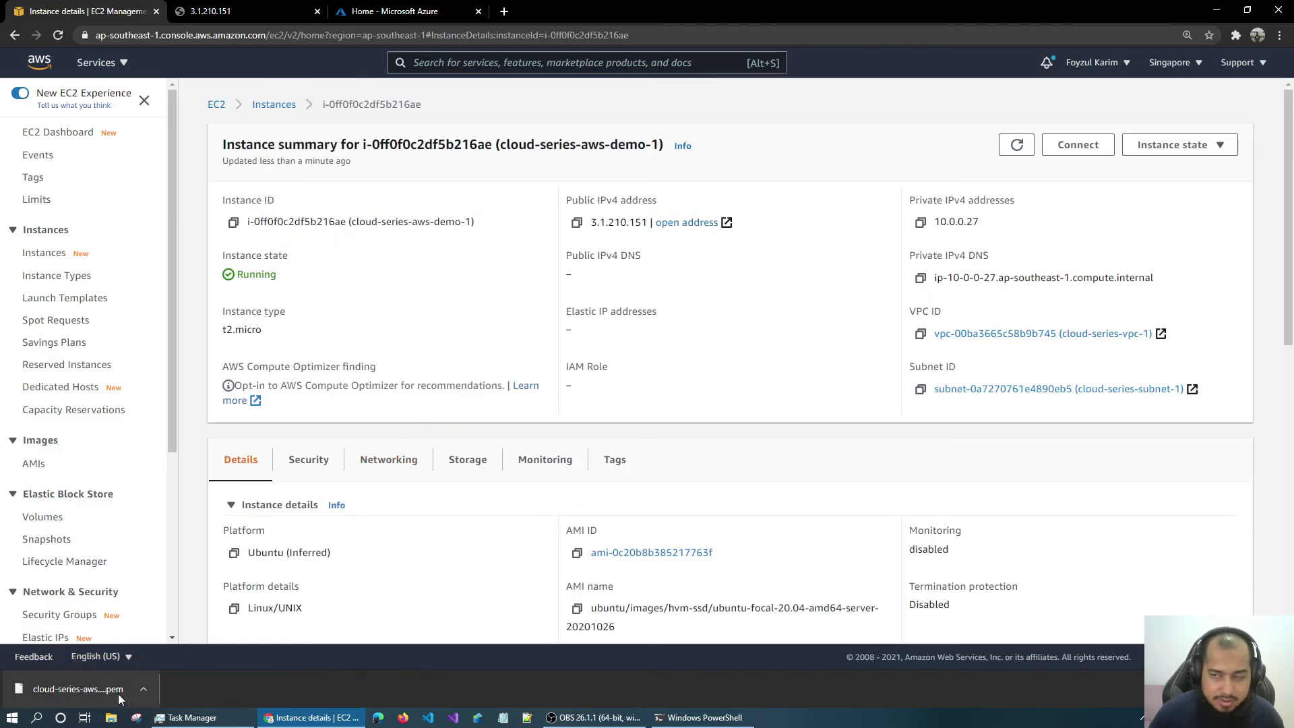
key("ctrl+shift+Escape")
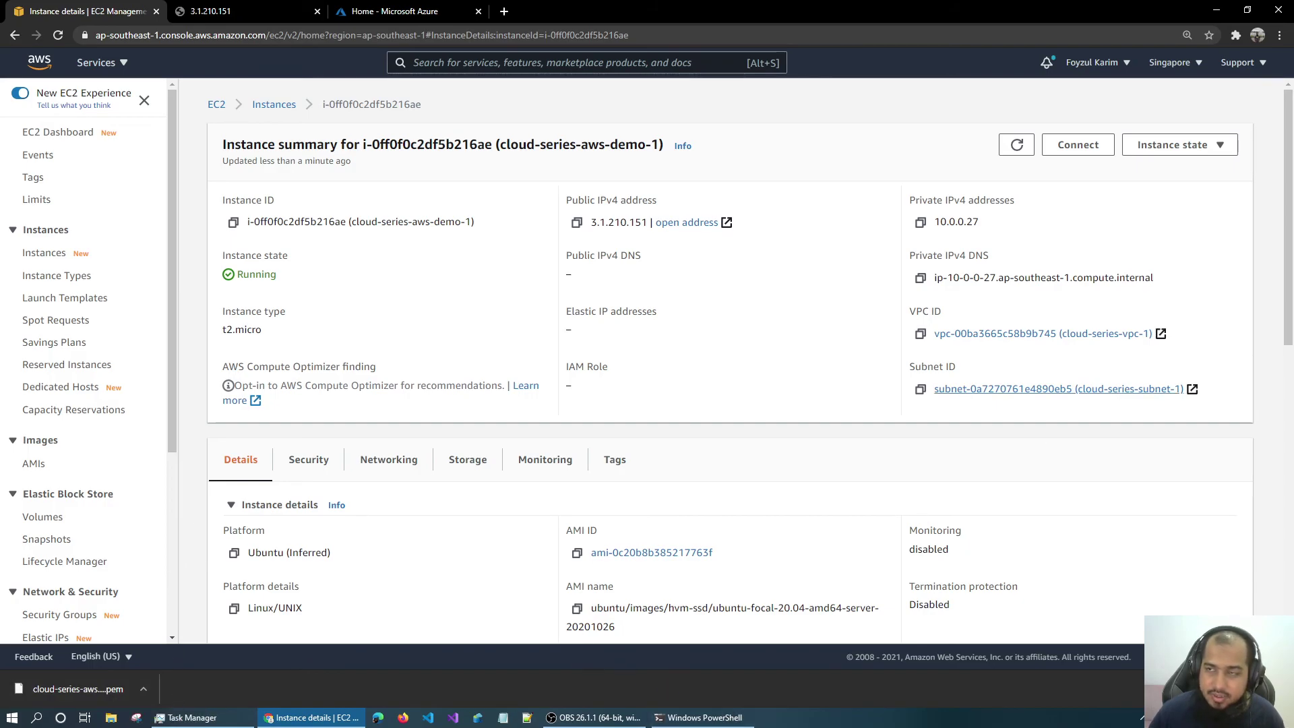
Step: Try to connect to the instance through EC2 Instance Connect as ubuntu, retry once and close the connection page
left_click(1097, 149)
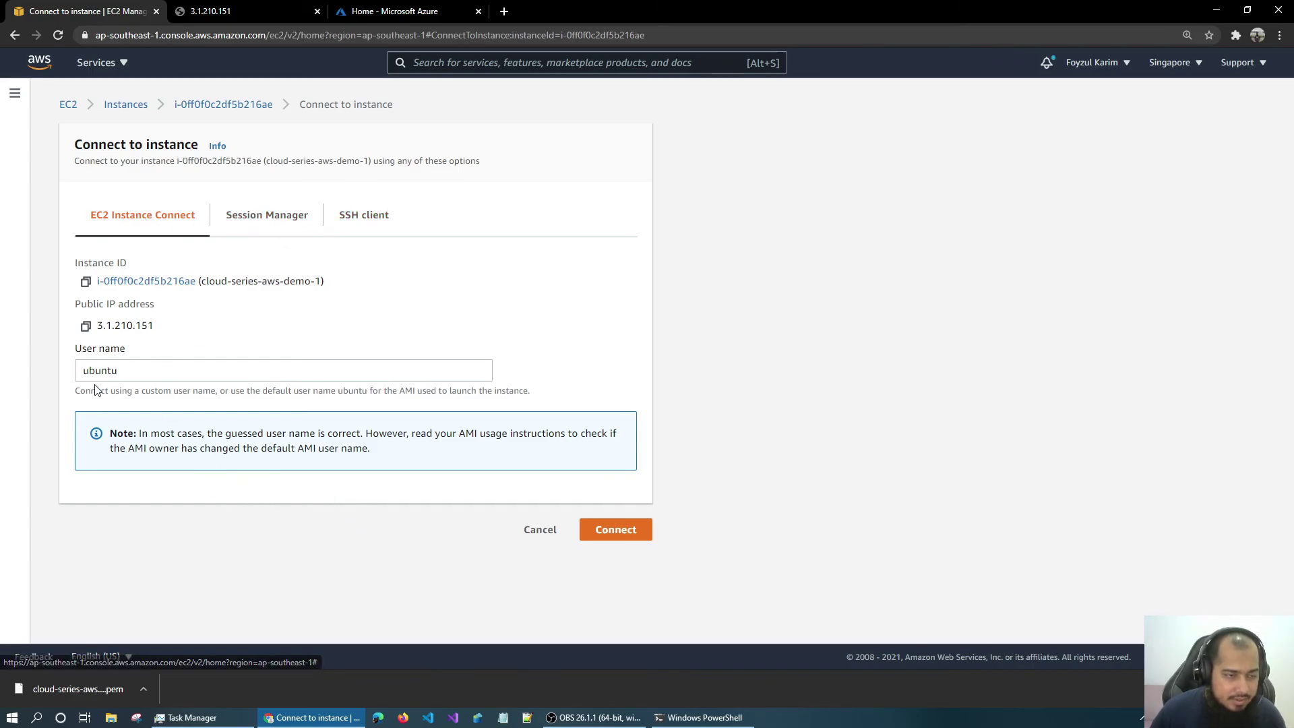
left_click(630, 532)
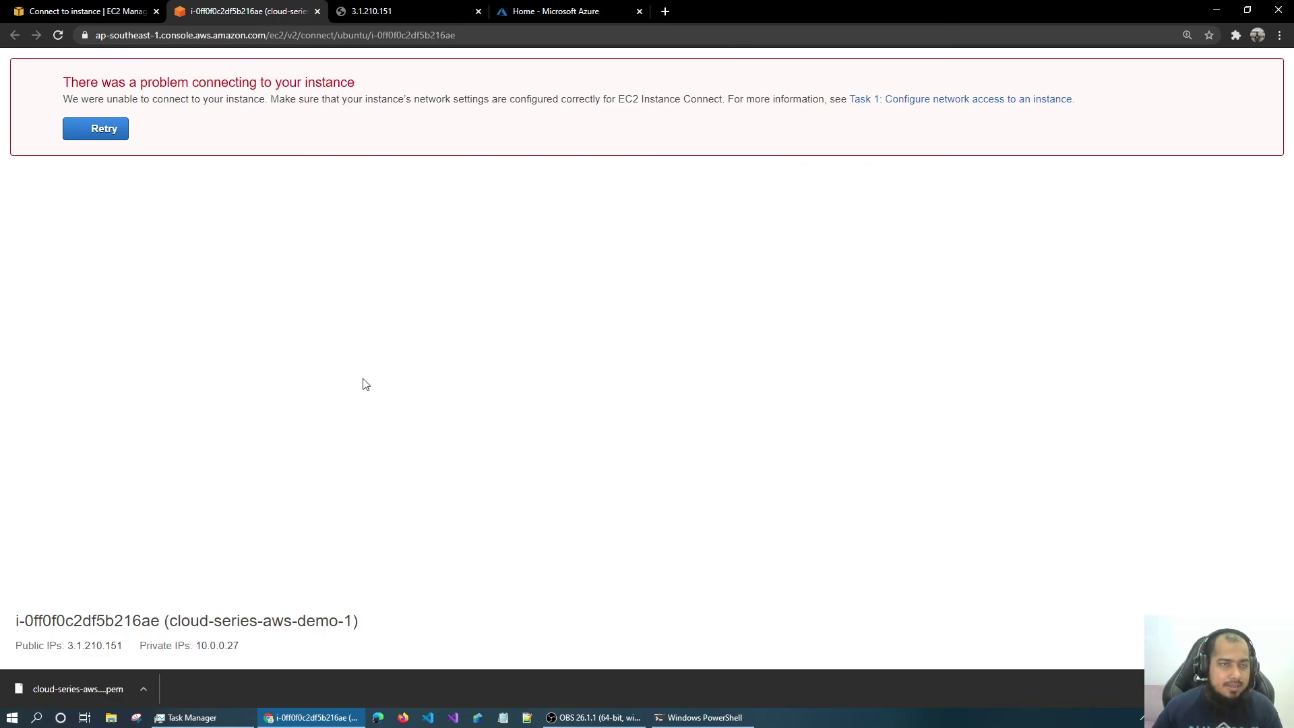
left_click(87, 128)
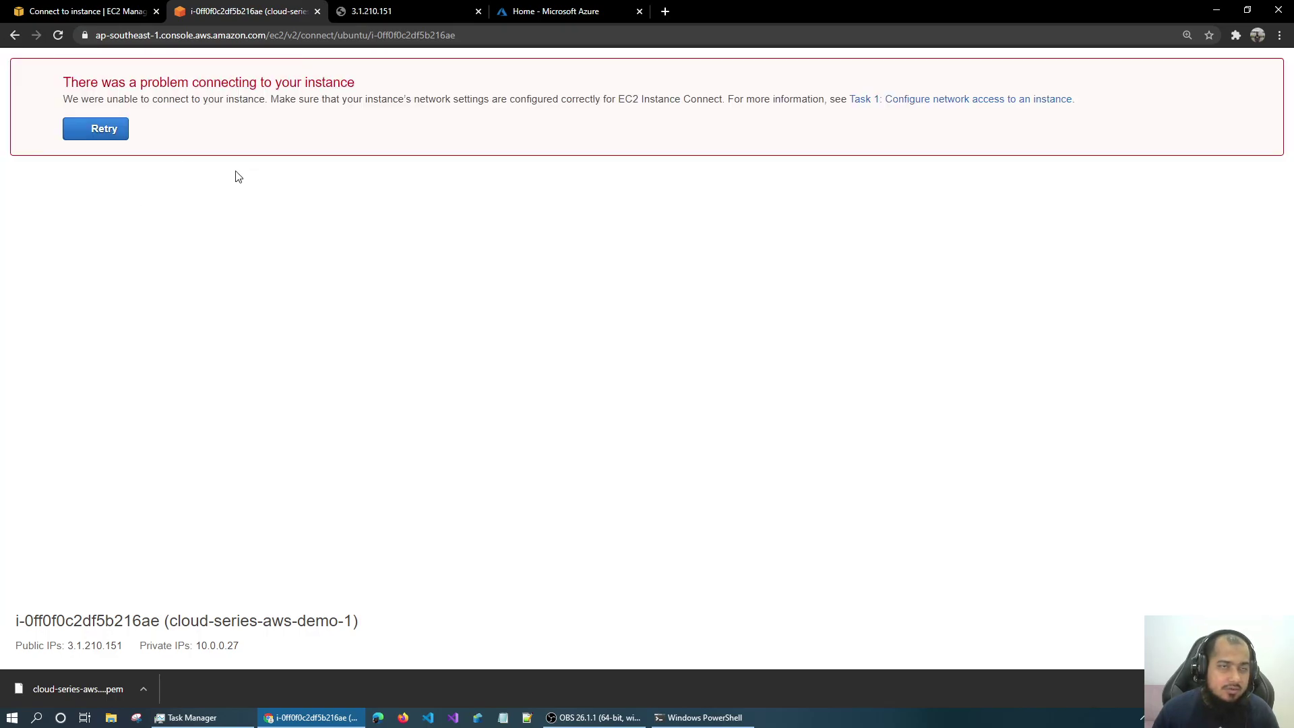
left_click(318, 12)
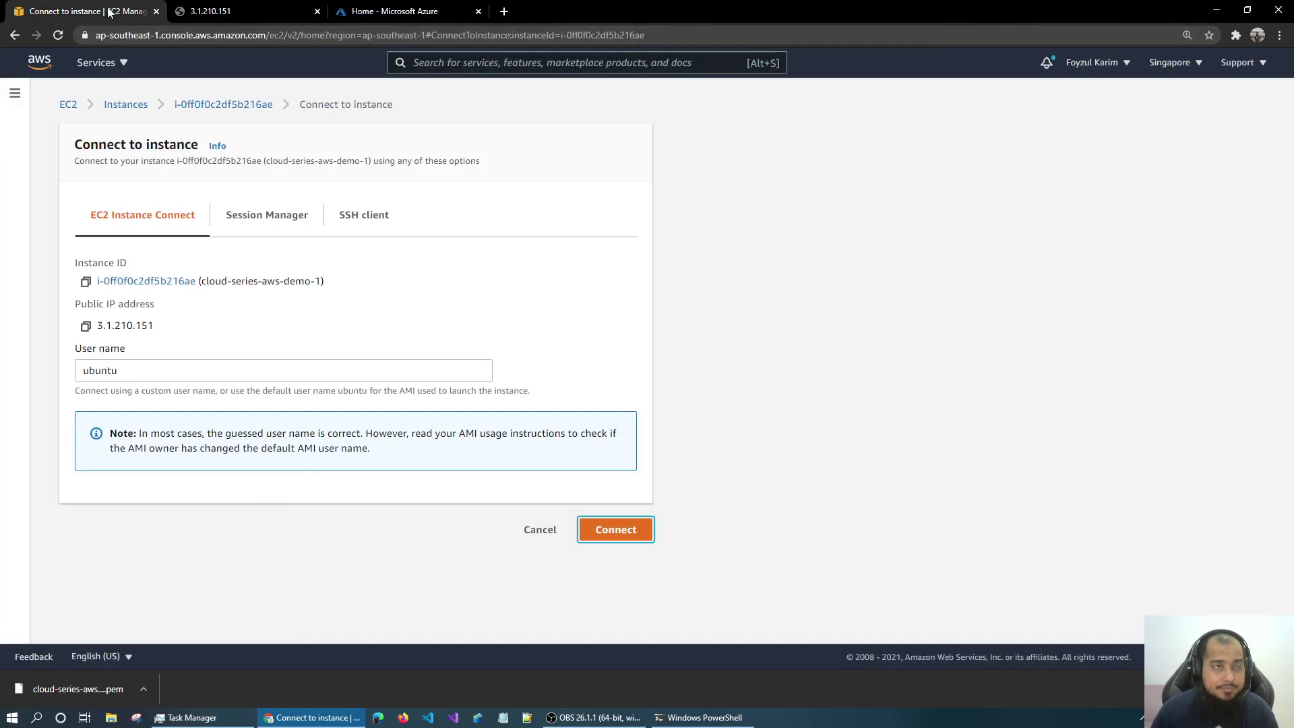
Step: Review the Session Manager and SSH client connection options, and leave the connect page without connecting
left_click(270, 216)
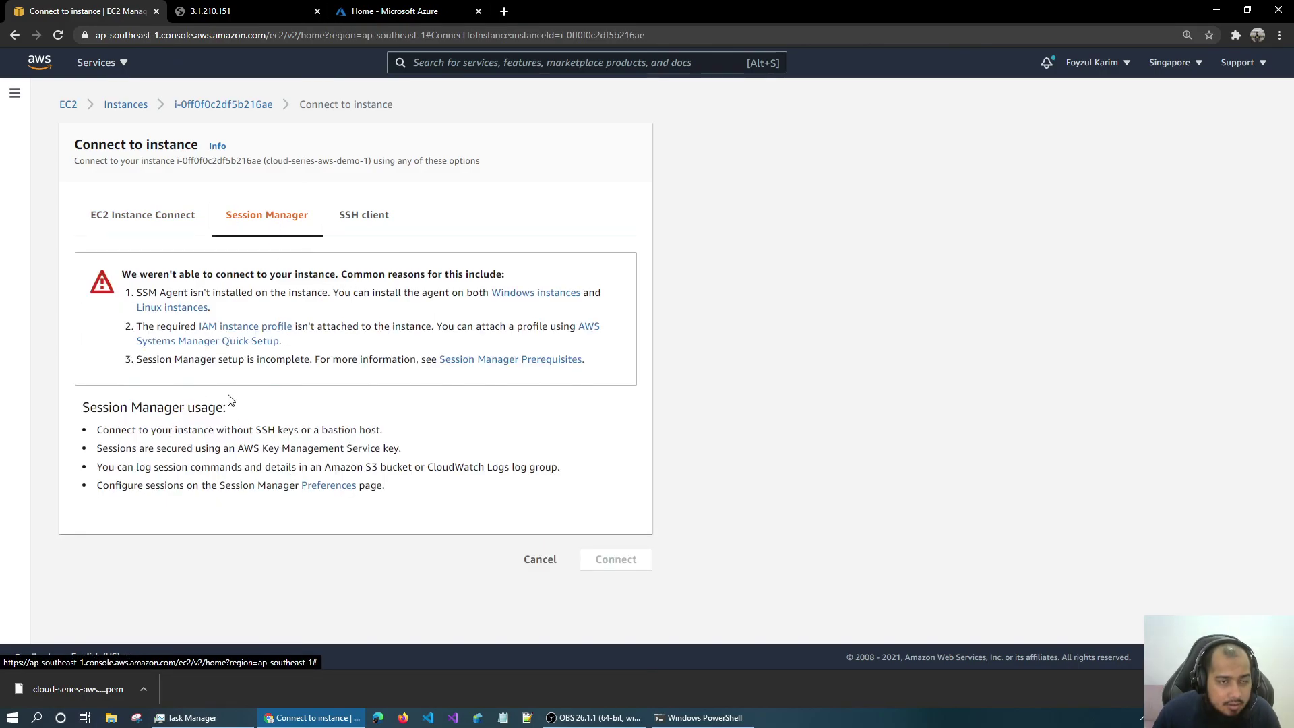
left_click(367, 216)
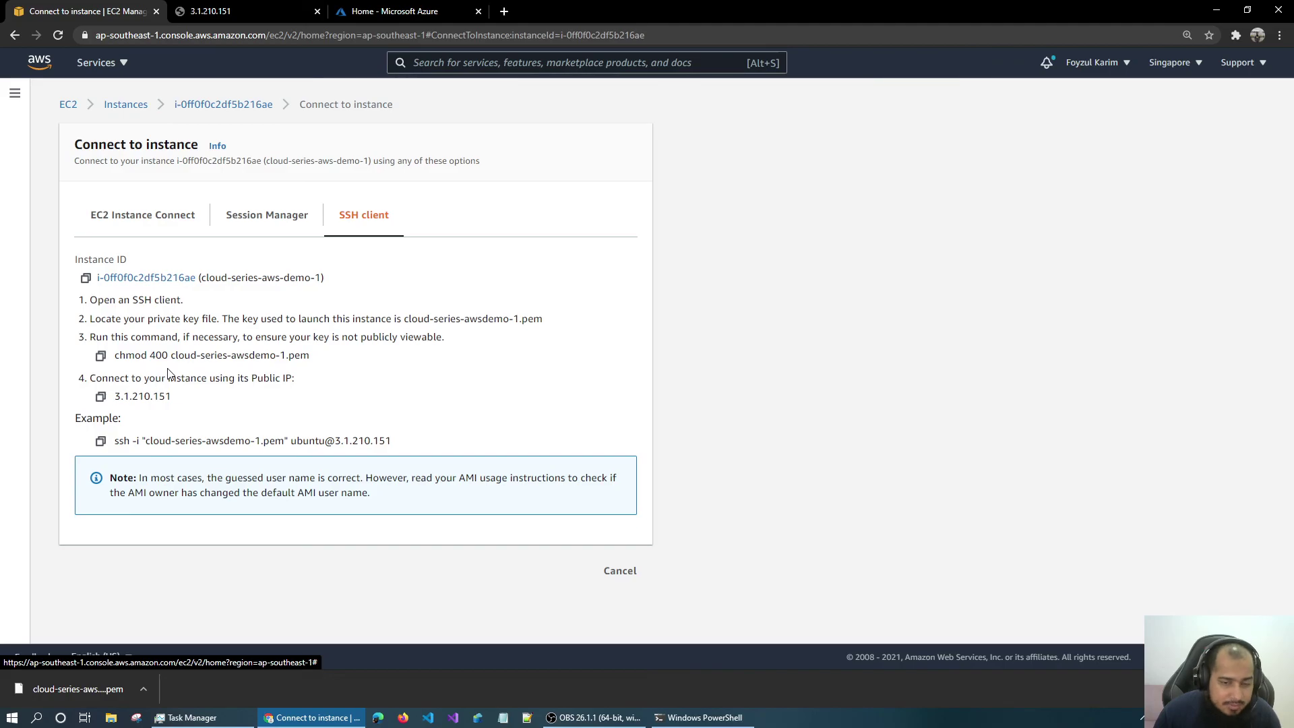
left_click(142, 214)
left_click(532, 529)
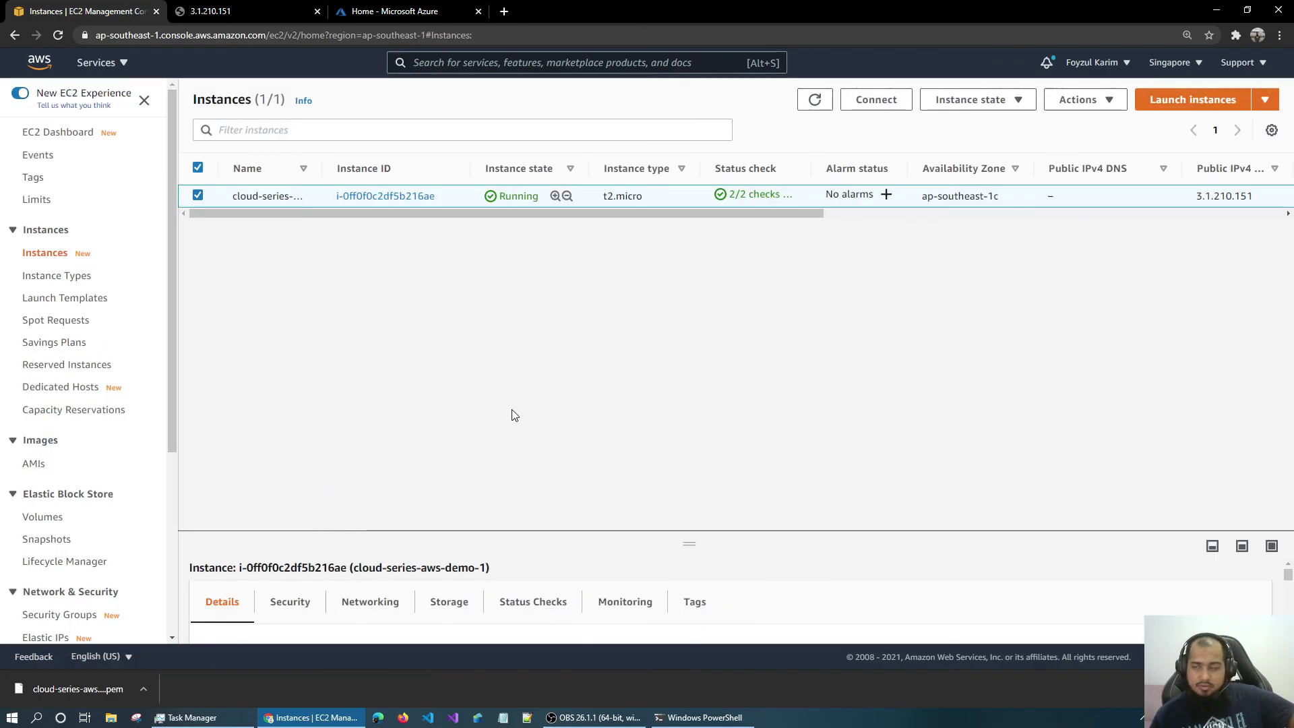